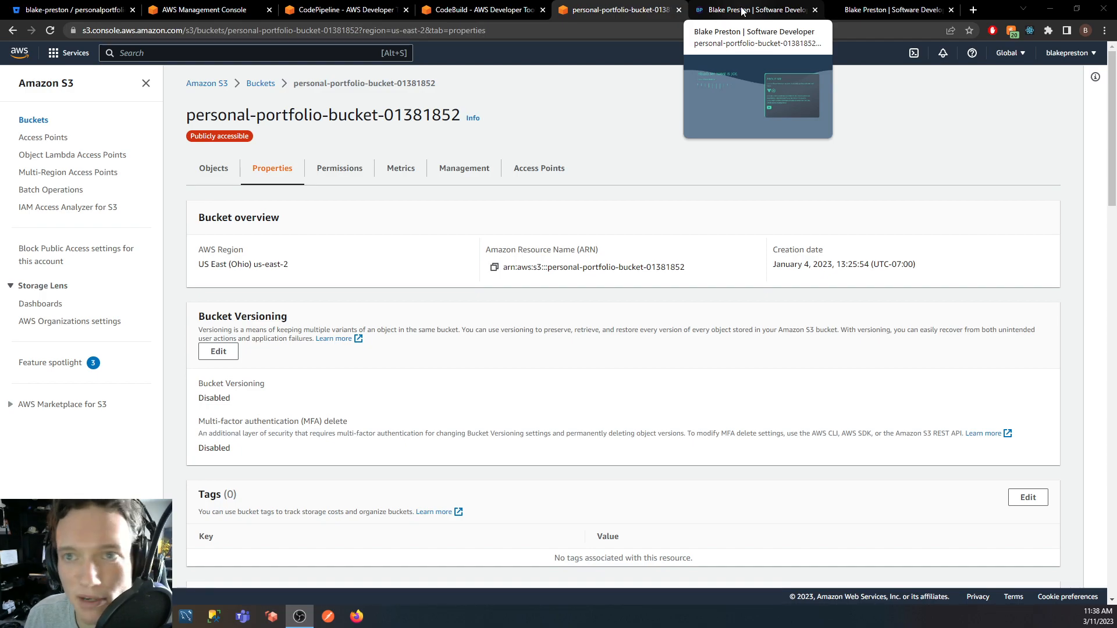
# Review the PersonalPortfolio repository, the AWS console home, the existing pipeline, the build projects and the portfolio bucket's static website hosting settings.
pyautogui.click(80, 16)
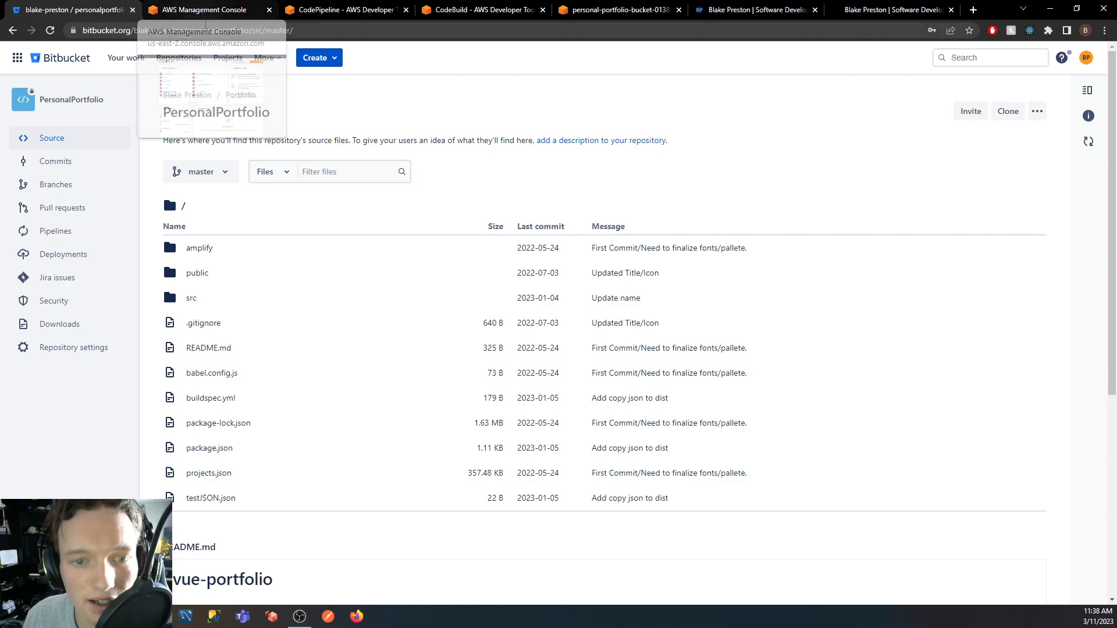
pyautogui.click(204, 10)
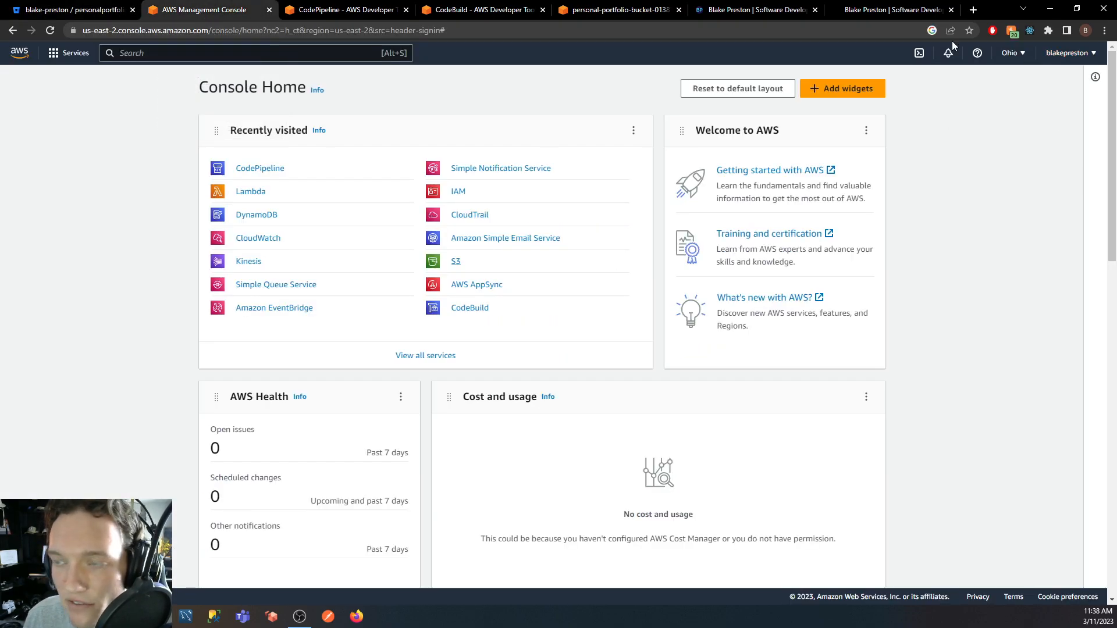
pyautogui.click(319, 17)
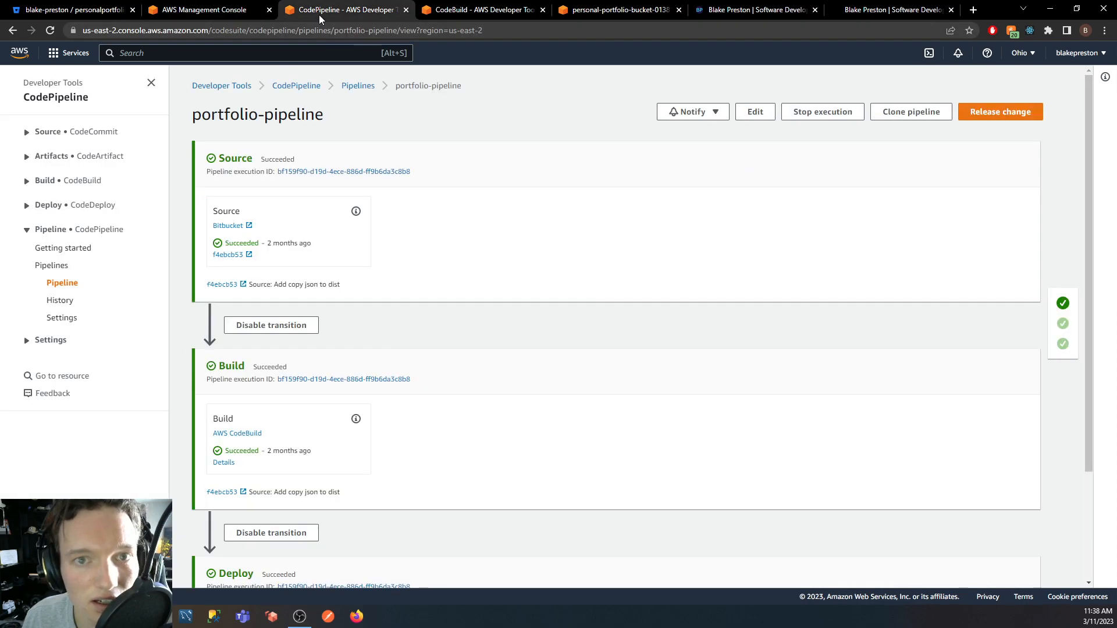
pyautogui.click(485, 9)
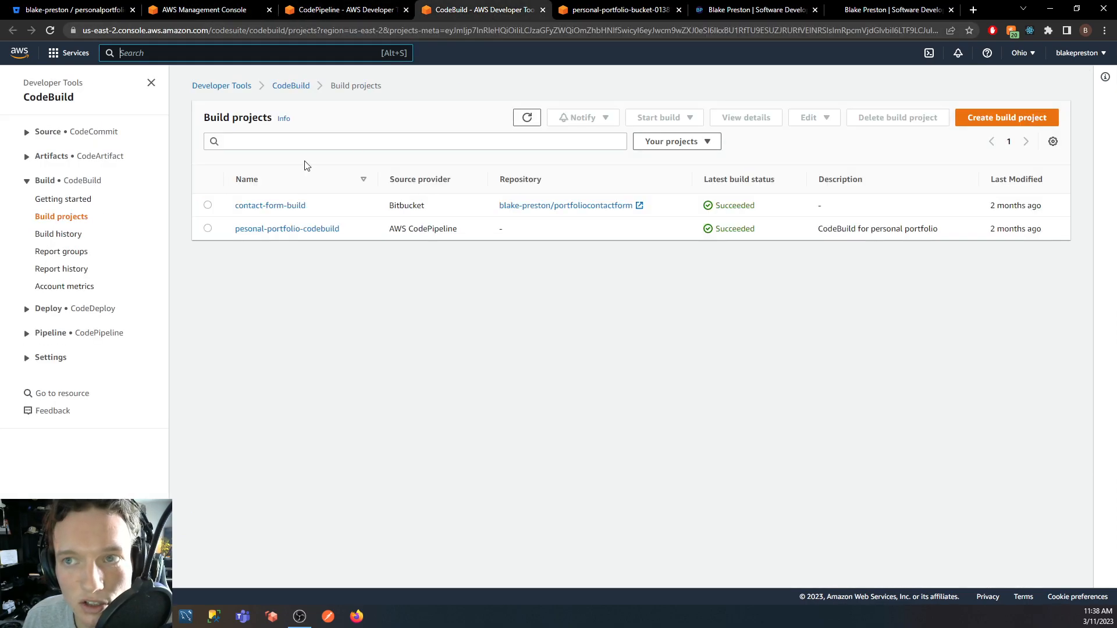
pyautogui.click(630, 11)
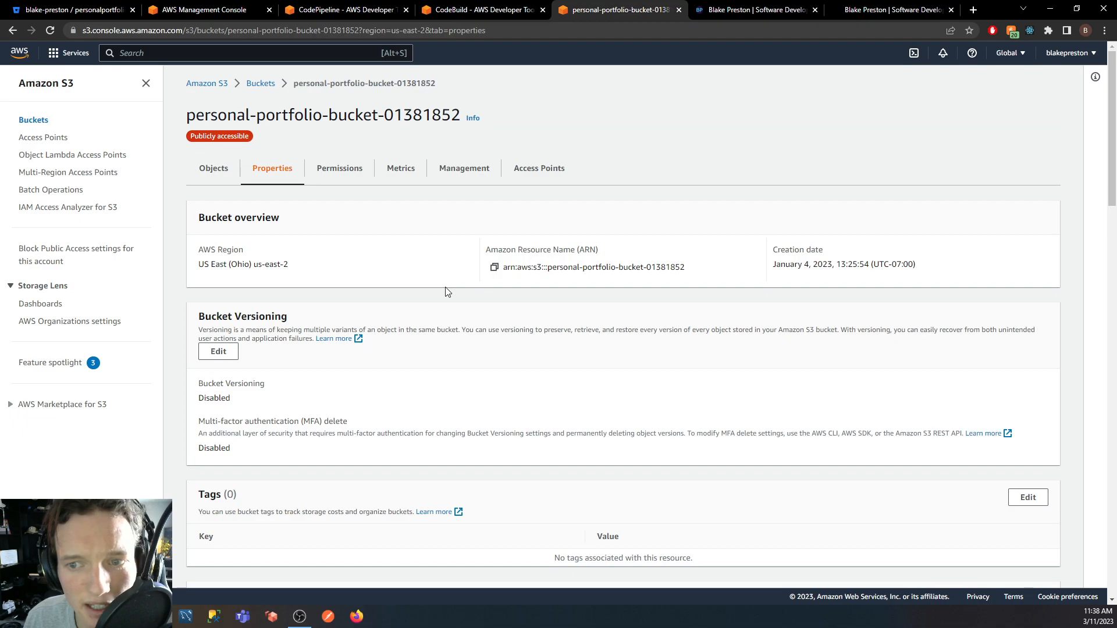
pyautogui.scroll(-20, 447, 291)
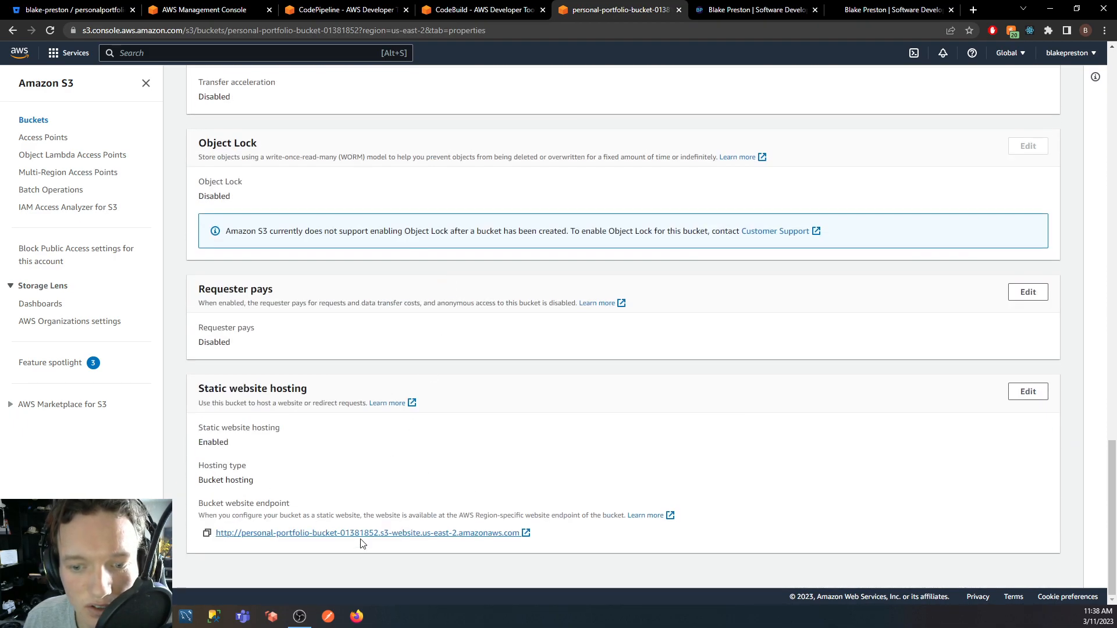
# Reload the portfolio website served from the S3 bucket endpoint and look over its landing page.
pyautogui.click(742, 11)
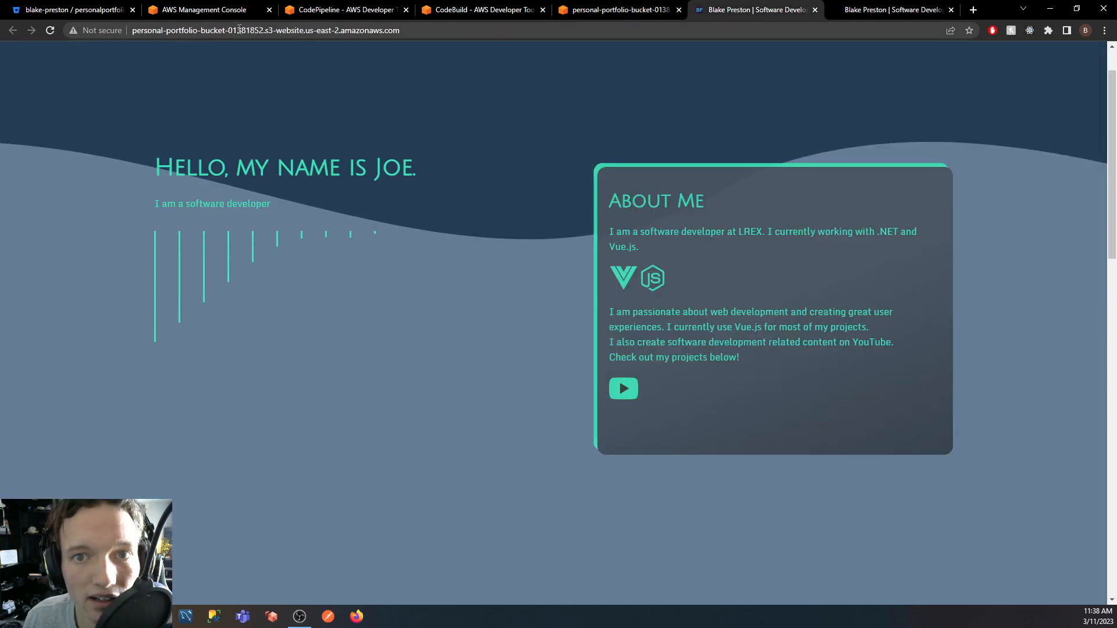
pyautogui.click(271, 29)
pyautogui.press('Return')
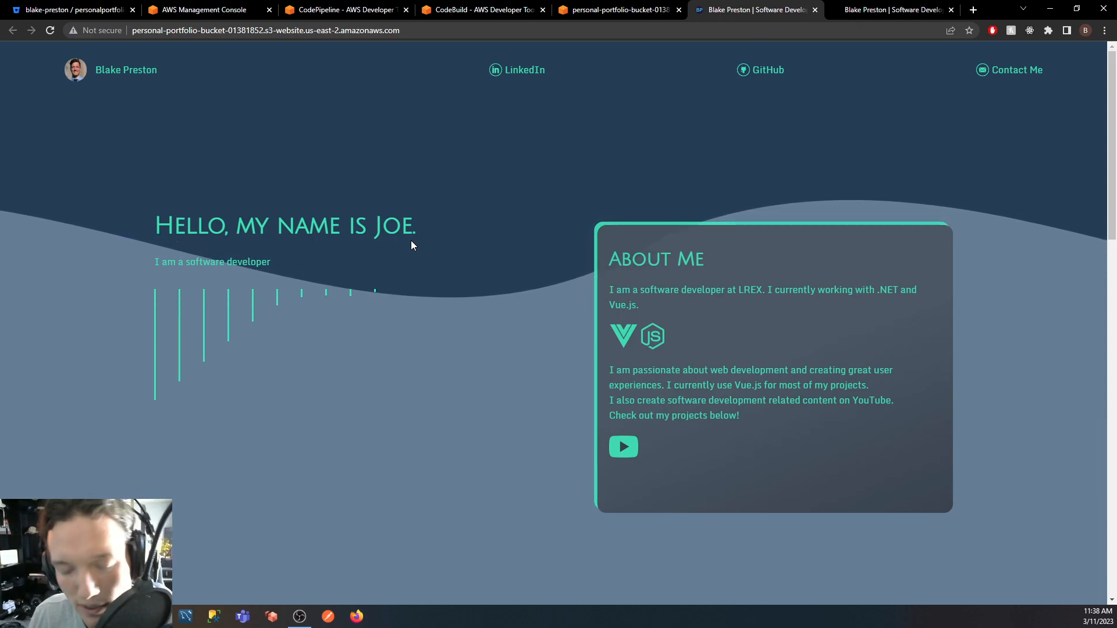
pyautogui.scroll(-1, 511, 172)
pyautogui.scroll(1, 616, 190)
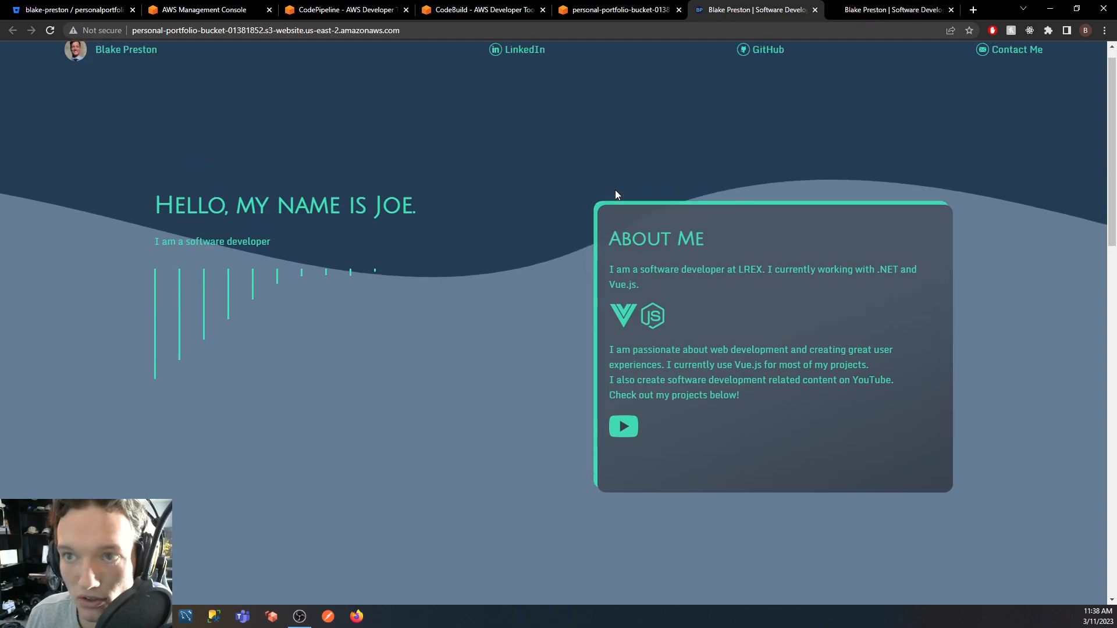
pyautogui.click(880, 11)
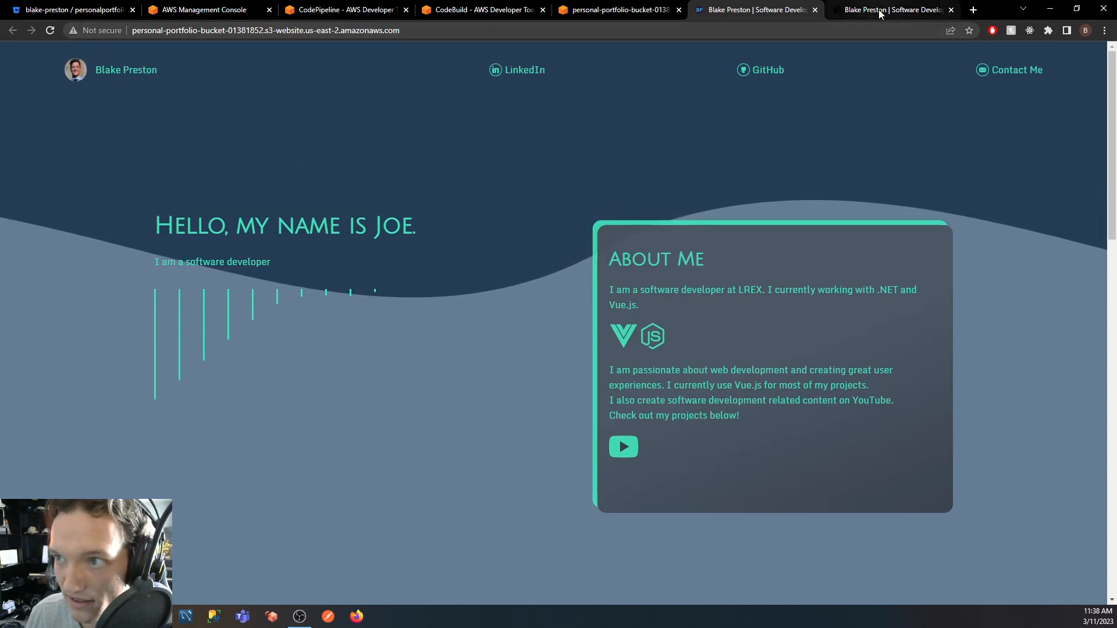
# Start creating a new pipeline in CodePipeline and name it personal-portfolio-youtube.
pyautogui.click(216, 10)
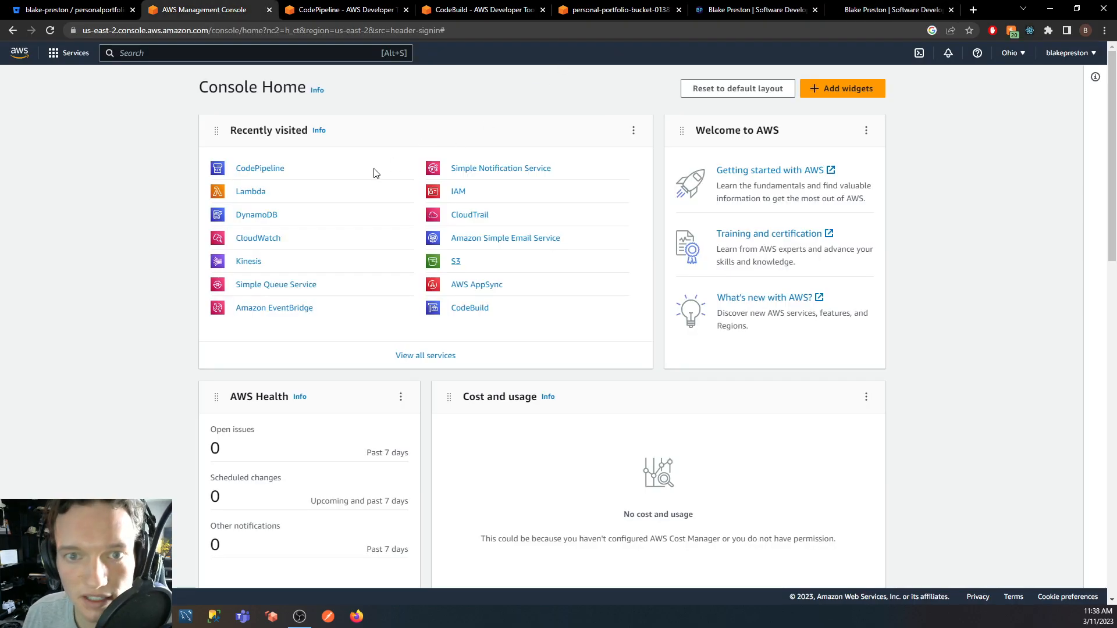
pyautogui.click(330, 12)
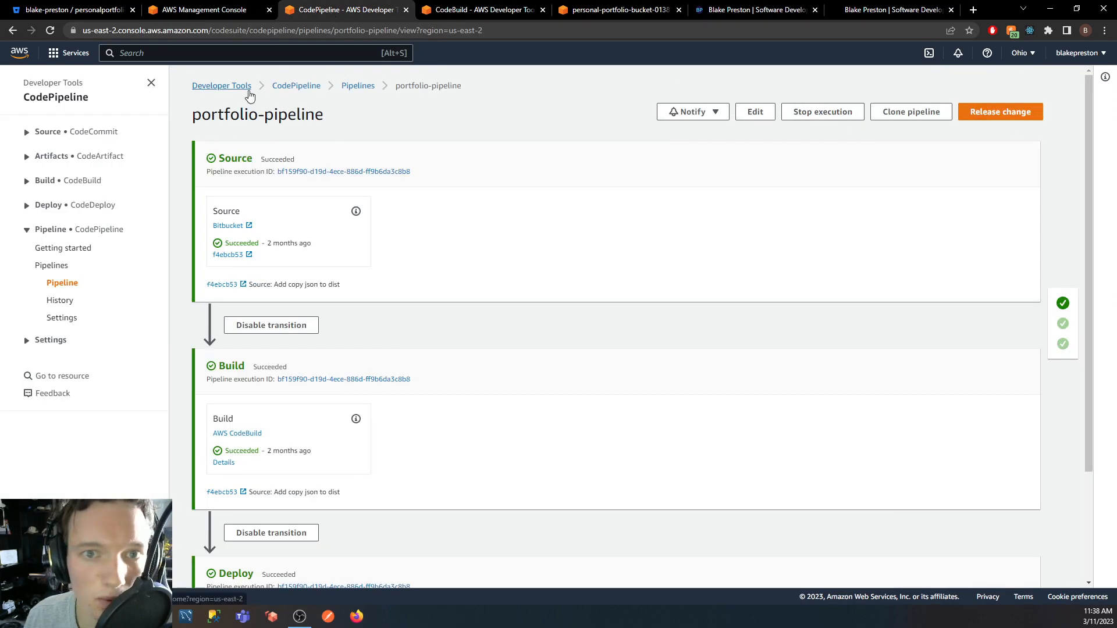
pyautogui.click(348, 88)
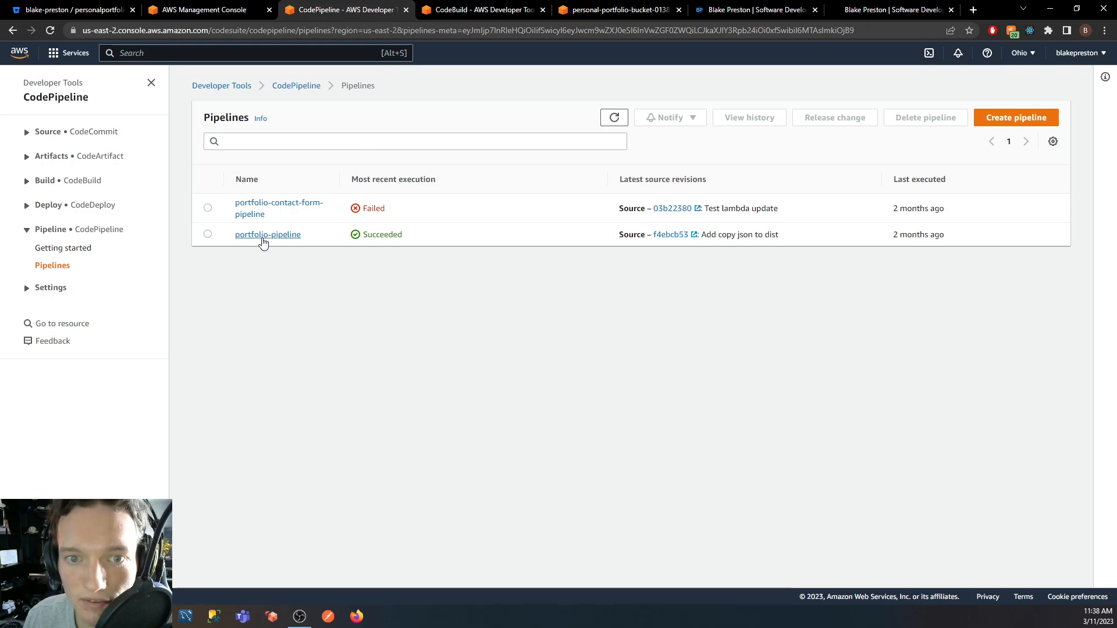
pyautogui.click(1018, 118)
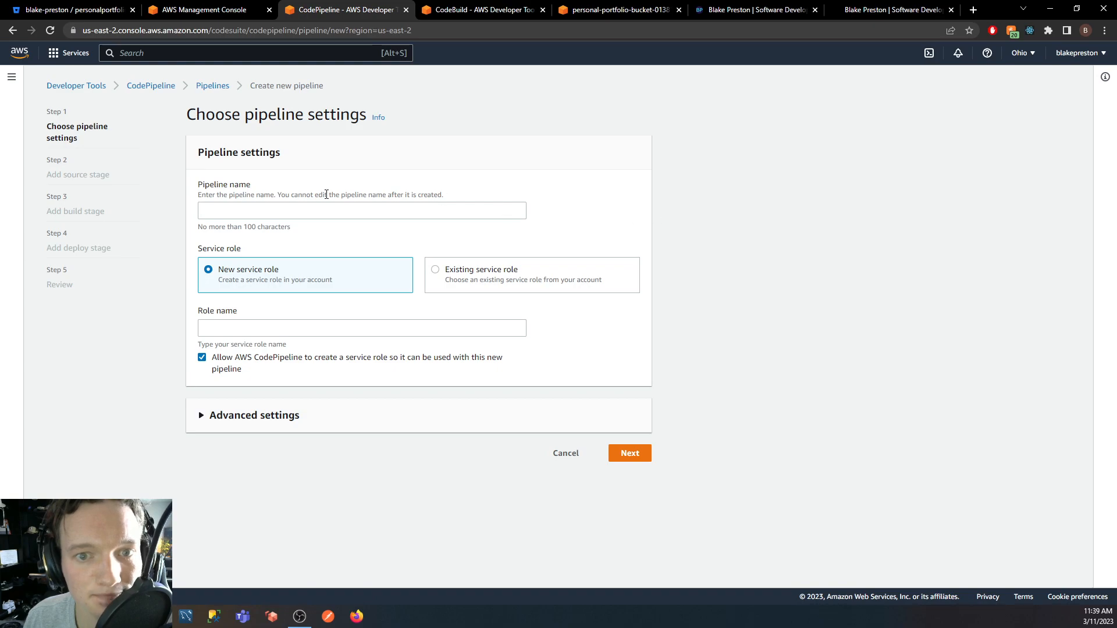
pyautogui.click(274, 211)
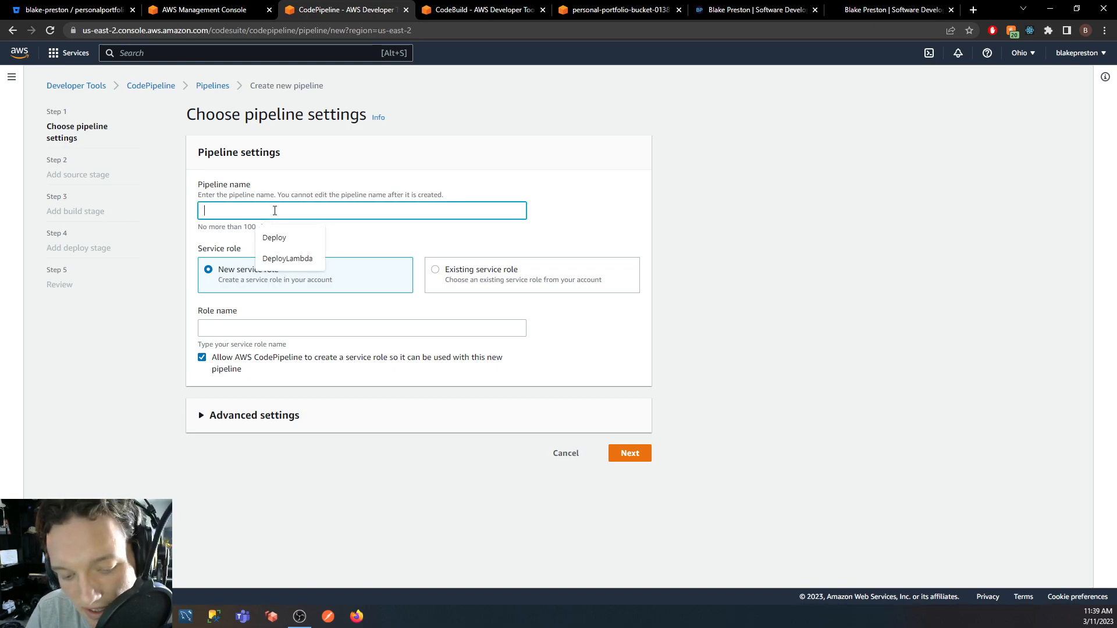
pyautogui.write('personal-por')
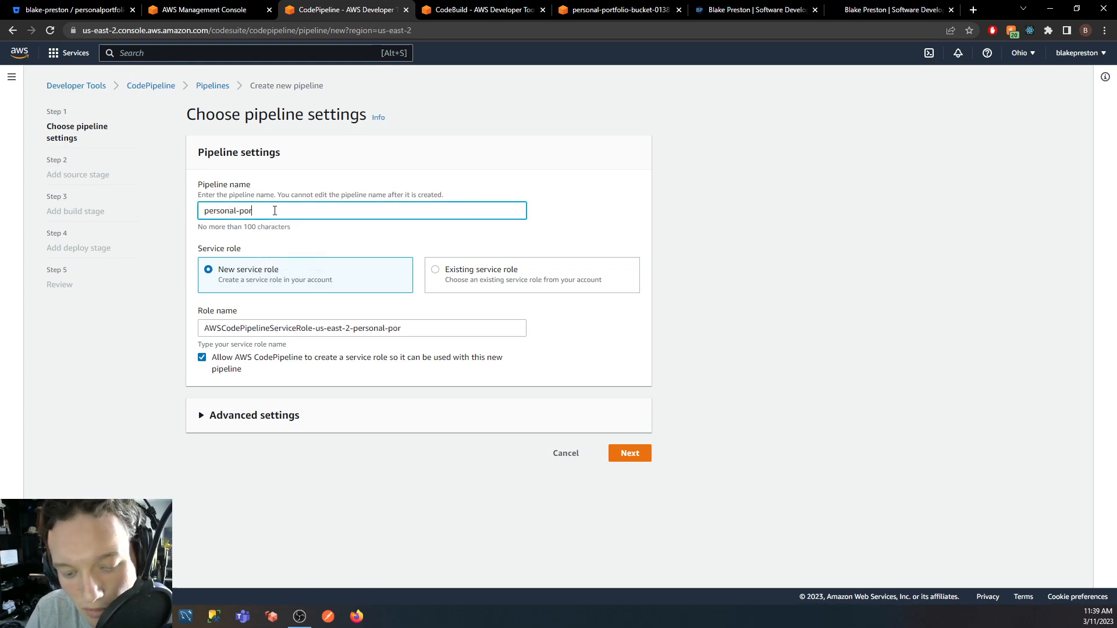
pyautogui.write('tfolio-youtube')
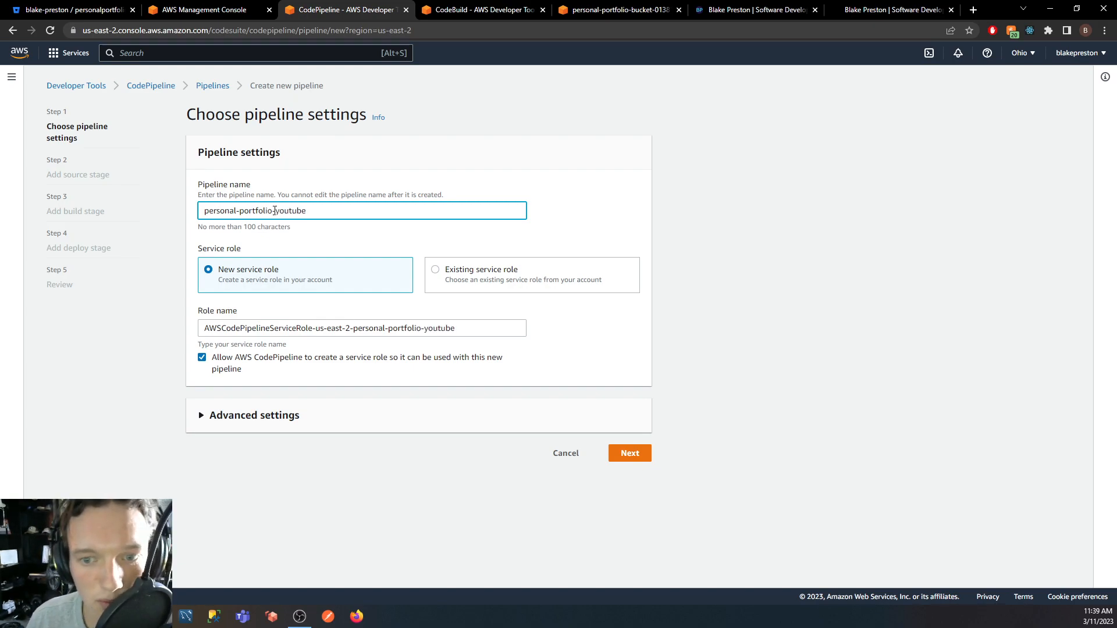
# Review the role name and advanced settings, keep the new service role, default artifact location and AWS managed key, and continue to the source stage.
pyautogui.click(271, 424)
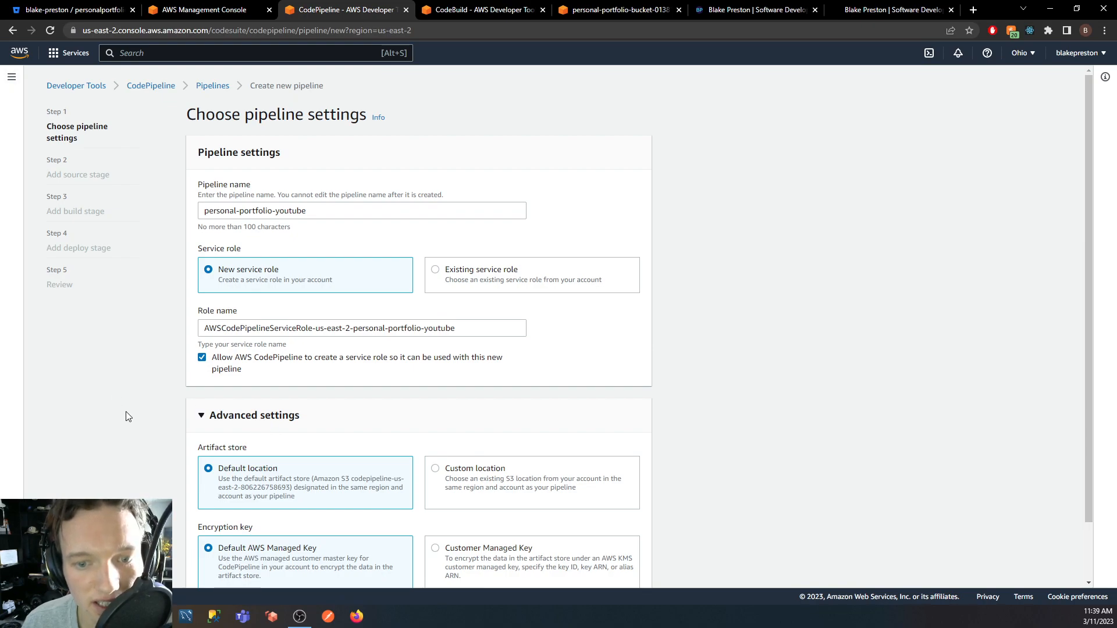
pyautogui.scroll(-2, 127, 414)
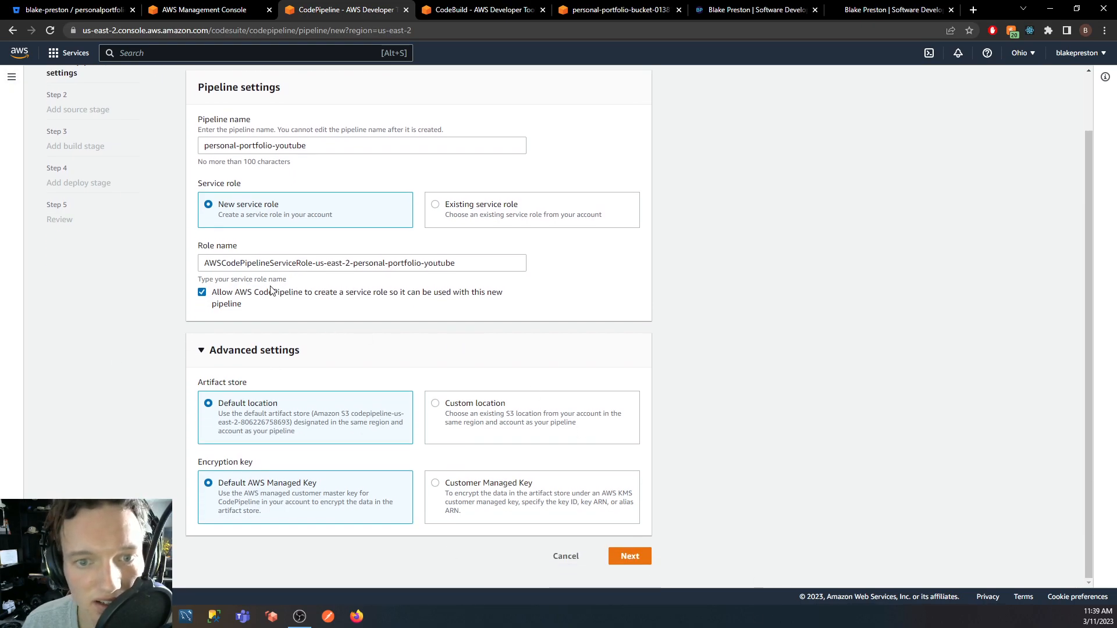
pyautogui.scroll(2, 399, 342)
pyautogui.tripleClick(391, 327)
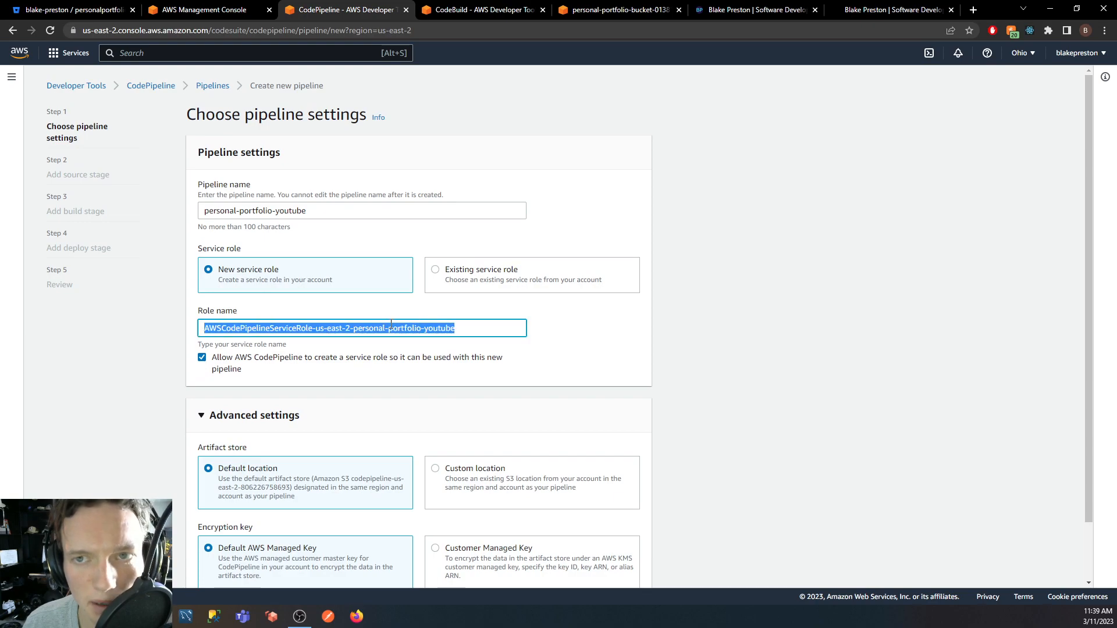
pyautogui.click(398, 326)
pyautogui.click(488, 343)
pyautogui.doubleClick(480, 330)
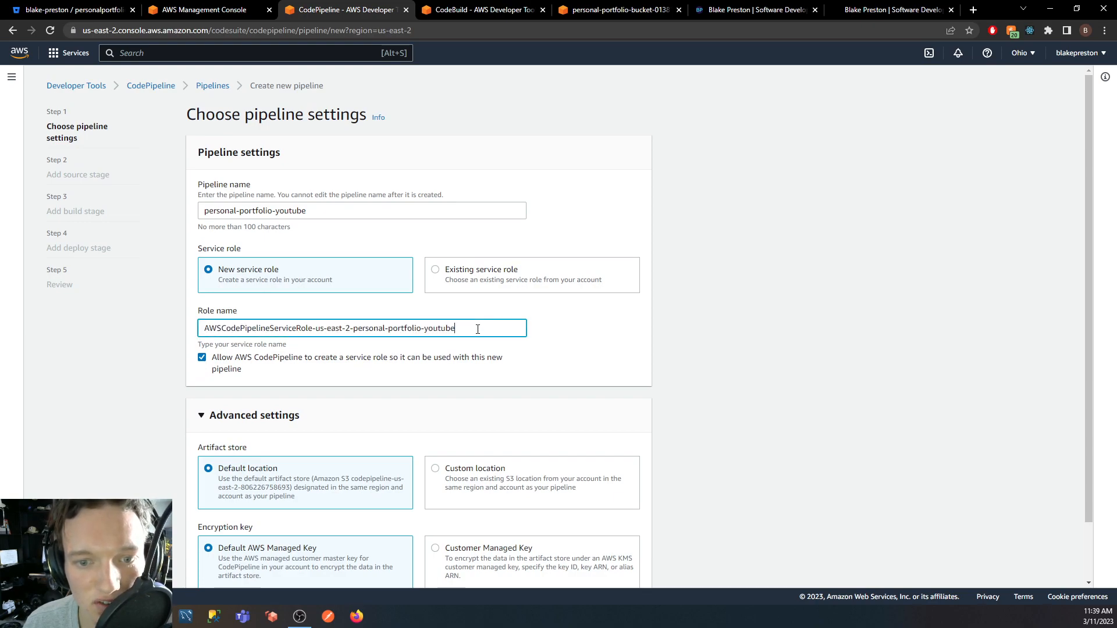
pyautogui.click(549, 342)
pyautogui.scroll(-2, 548, 342)
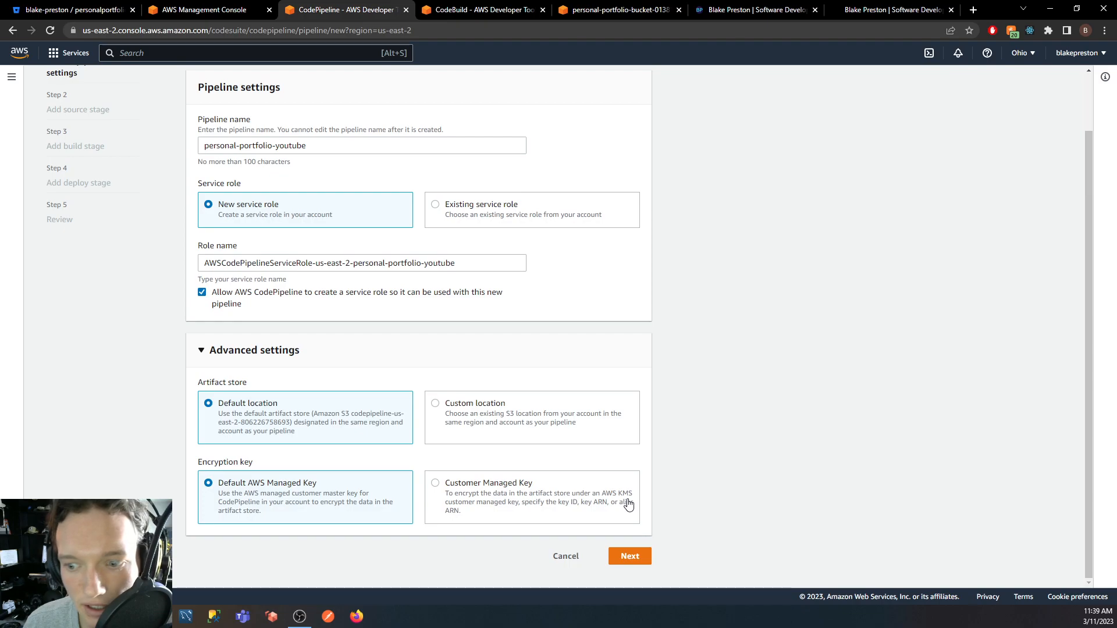
pyautogui.click(633, 556)
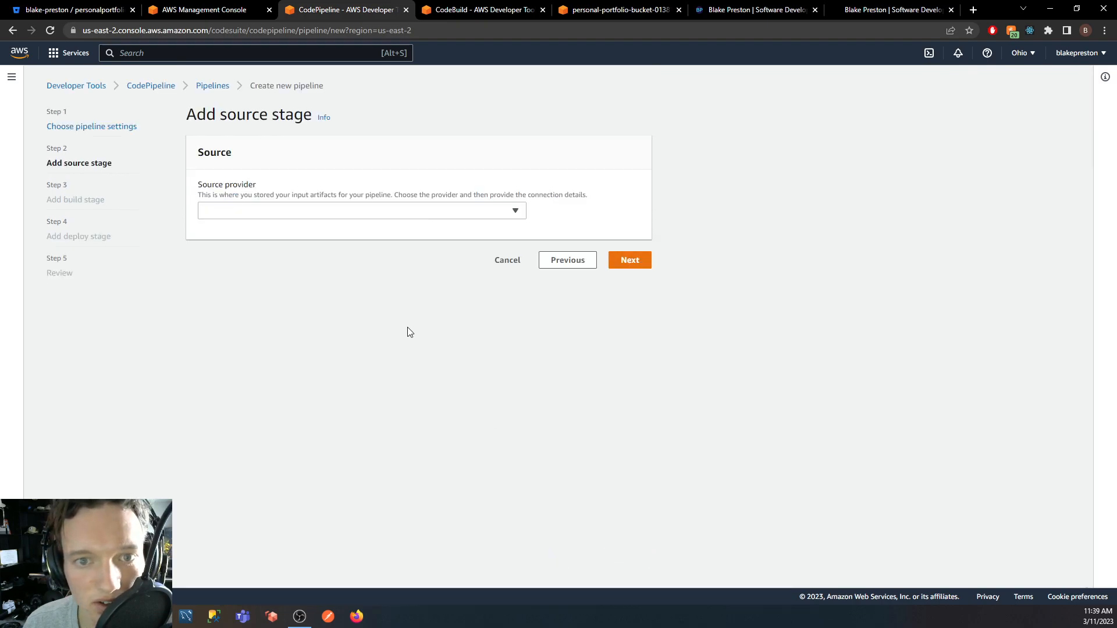
# Check the project's Git remotes in Visual Studio Code and choose Bitbucket as the pipeline's source provider.
pyautogui.click(347, 215)
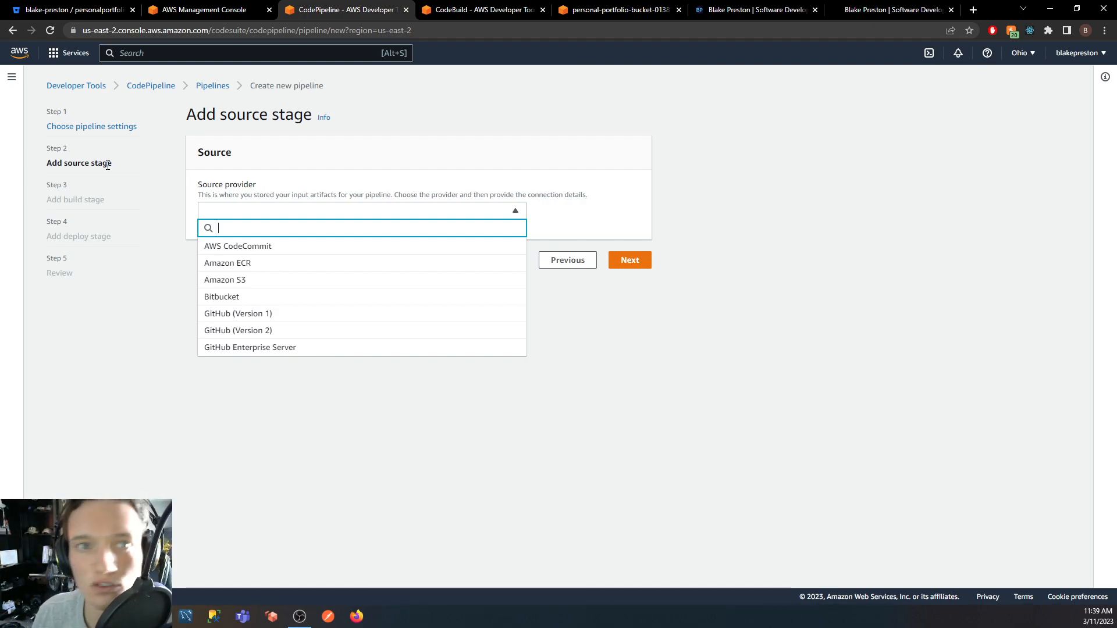
pyautogui.hotkey('alt', 'Tab')
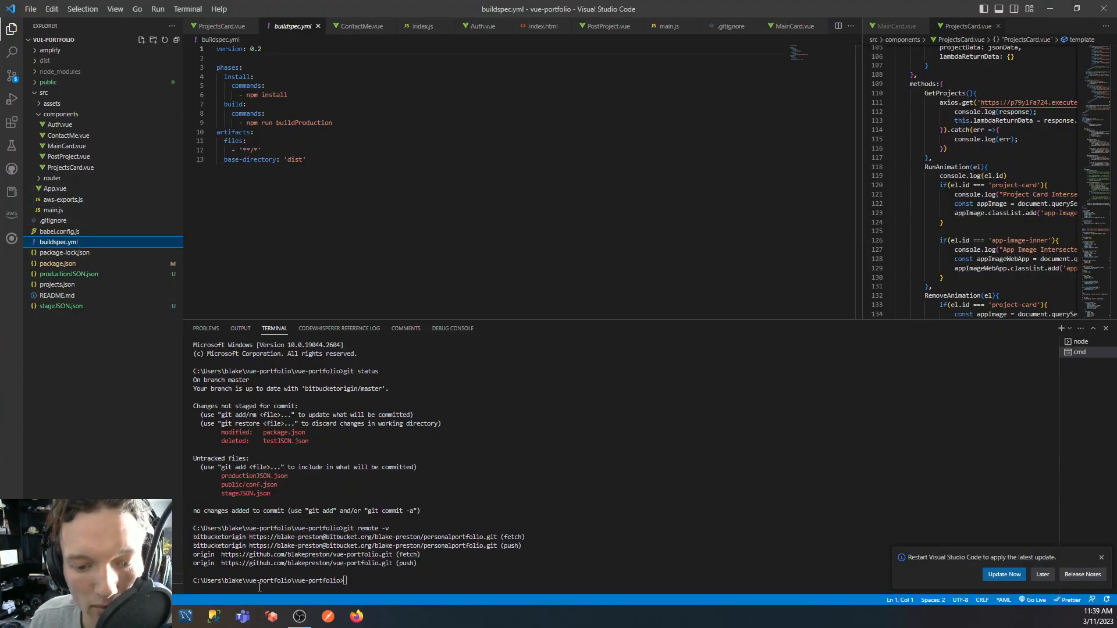
pyautogui.hotkey('alt', 'Tab')
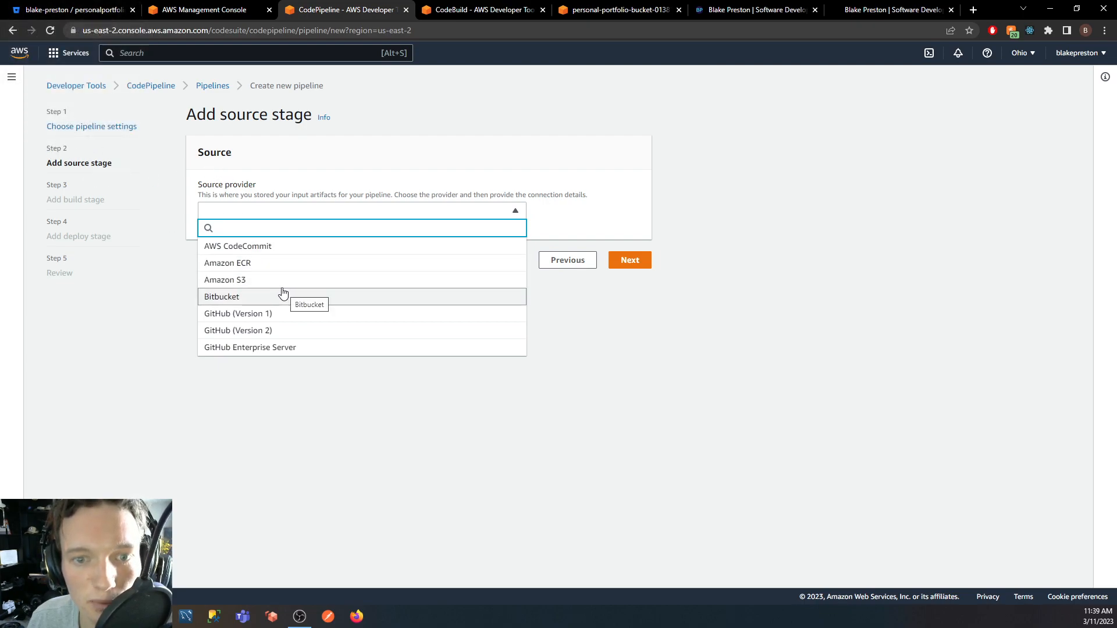
pyautogui.click(269, 302)
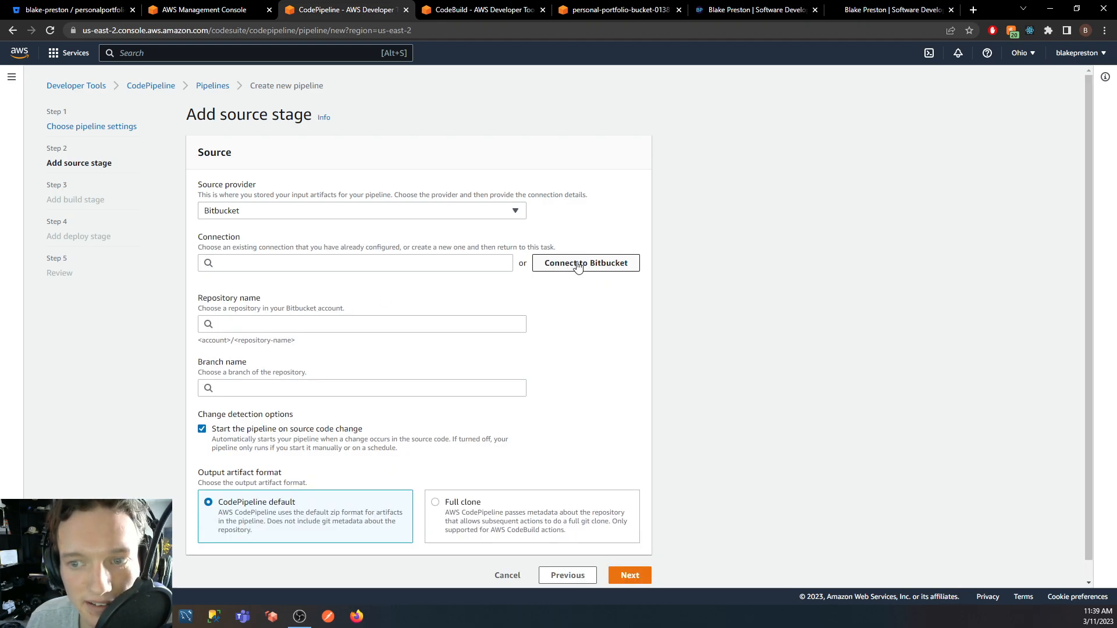
# Check the existing connections and start a new Bitbucket connection named personal-portfolio-connection-youtube.
pyautogui.click(491, 264)
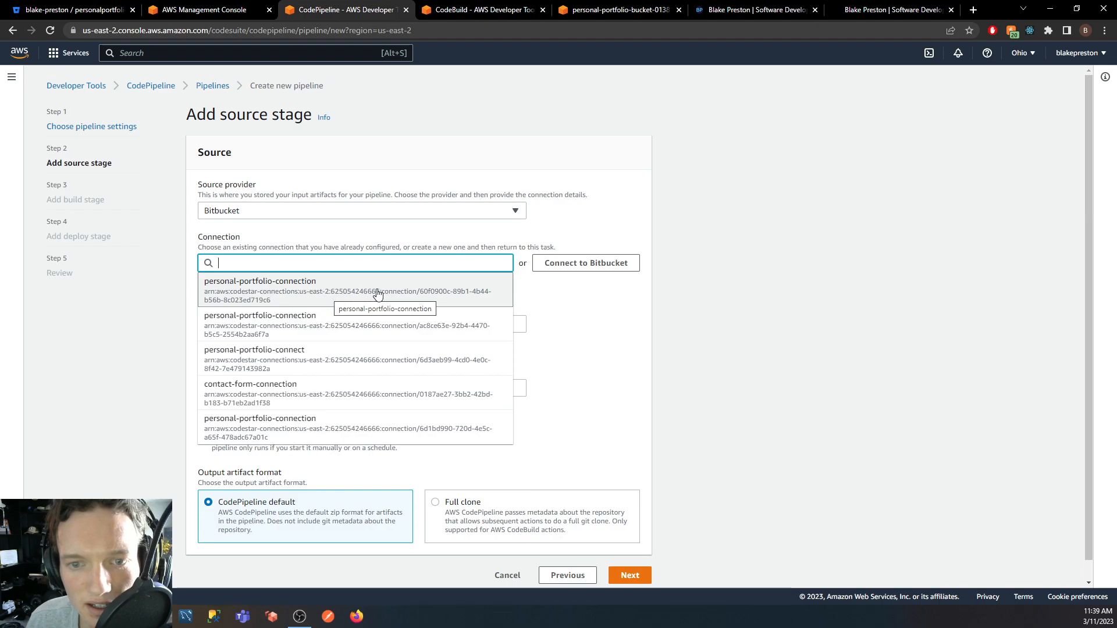
pyautogui.click(565, 297)
pyautogui.click(591, 265)
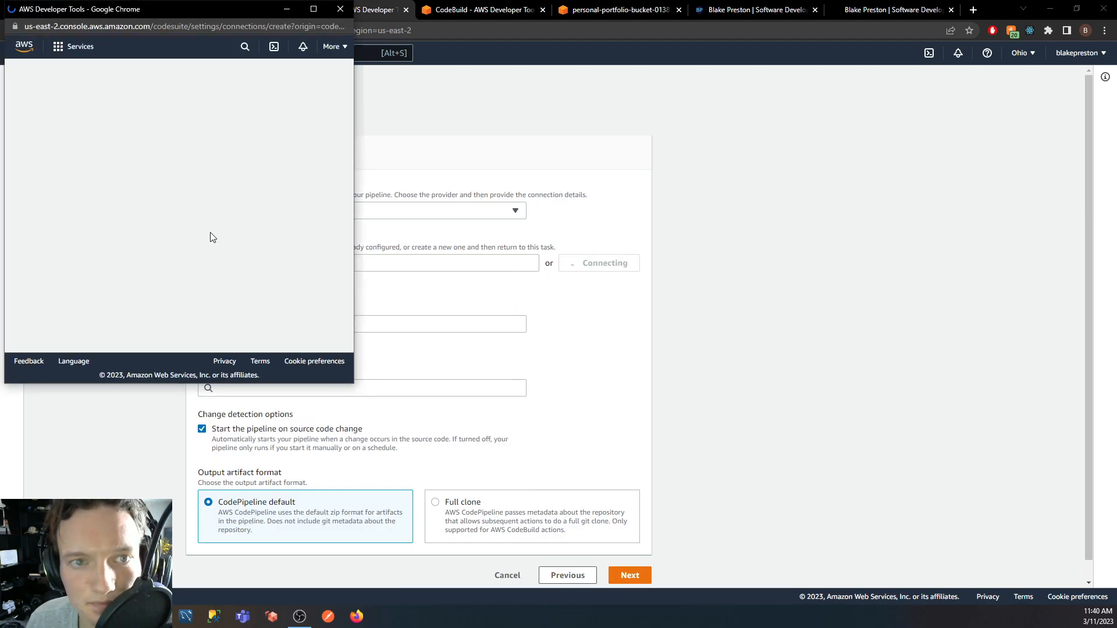
pyautogui.click(178, 199)
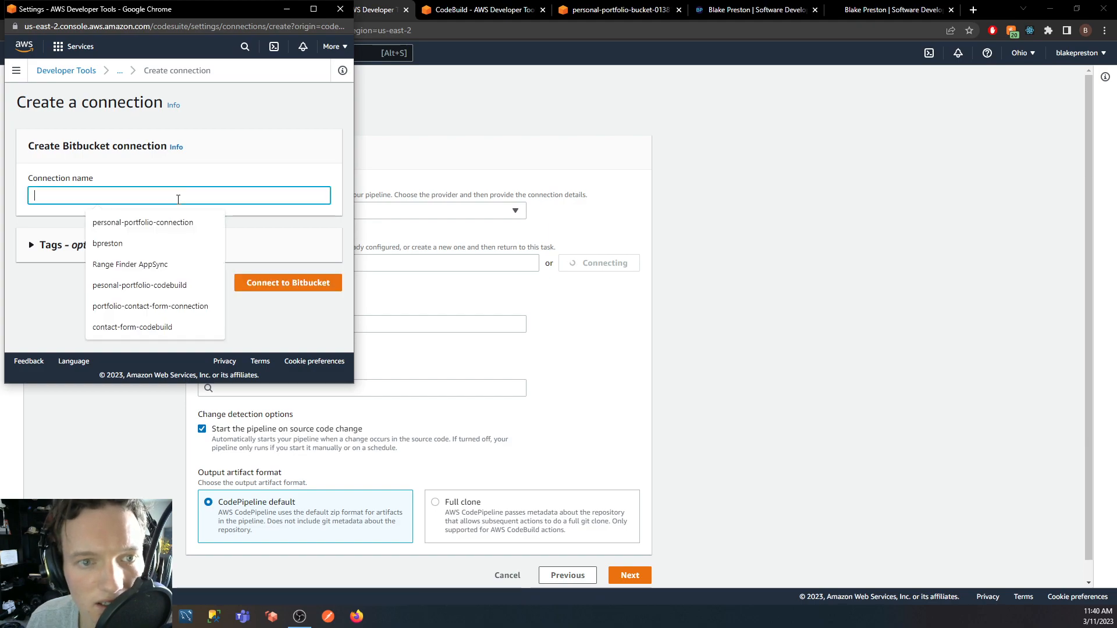
pyautogui.click(187, 221)
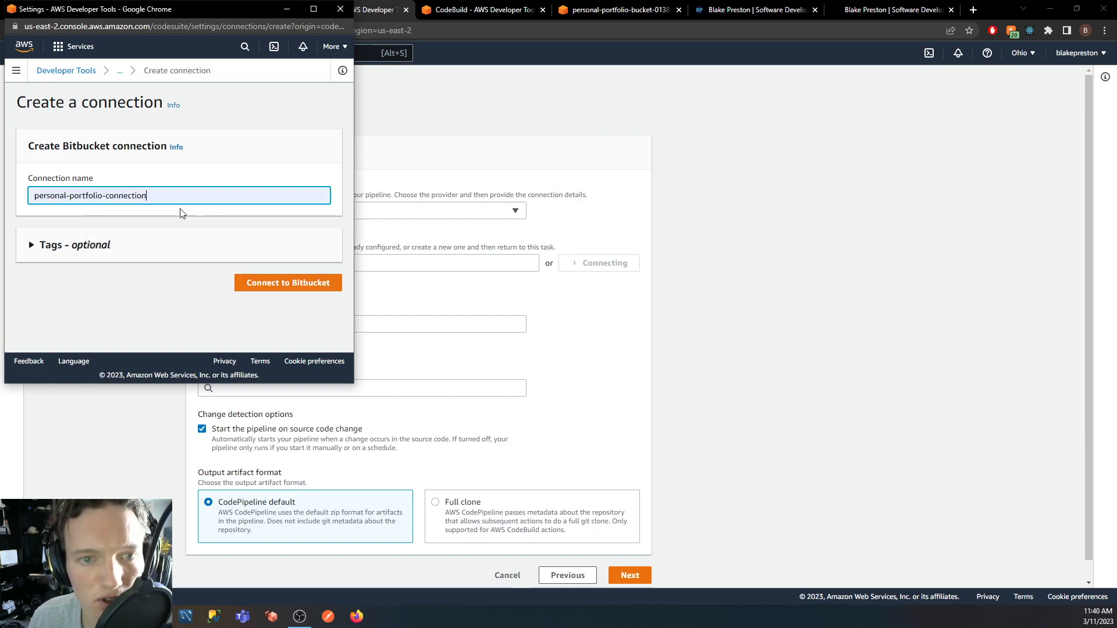
pyautogui.write('-youtube')
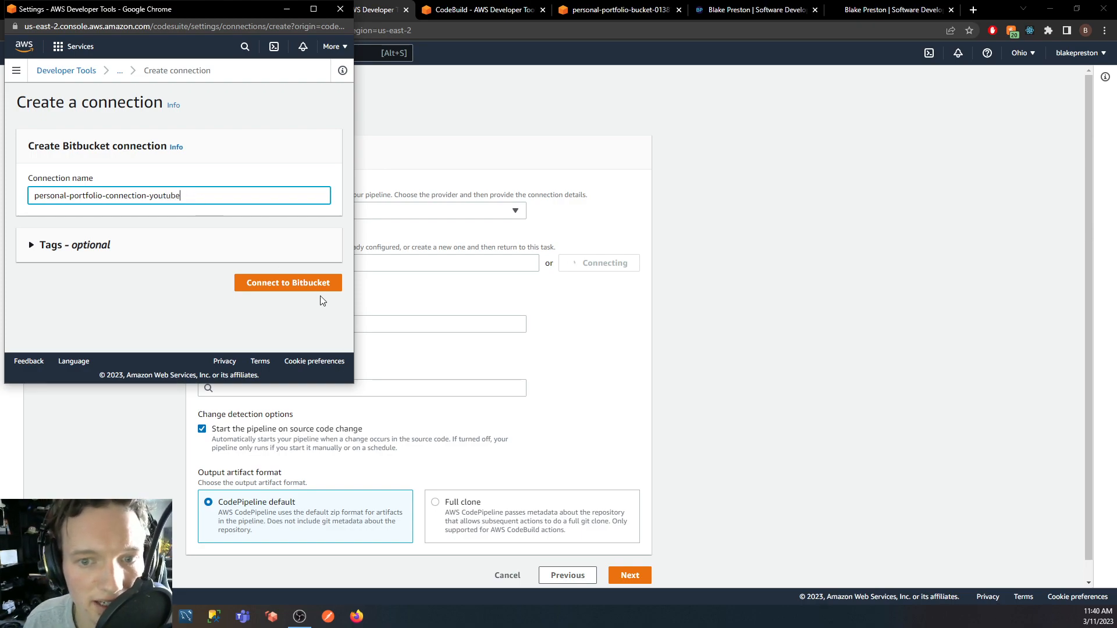
pyautogui.click(312, 285)
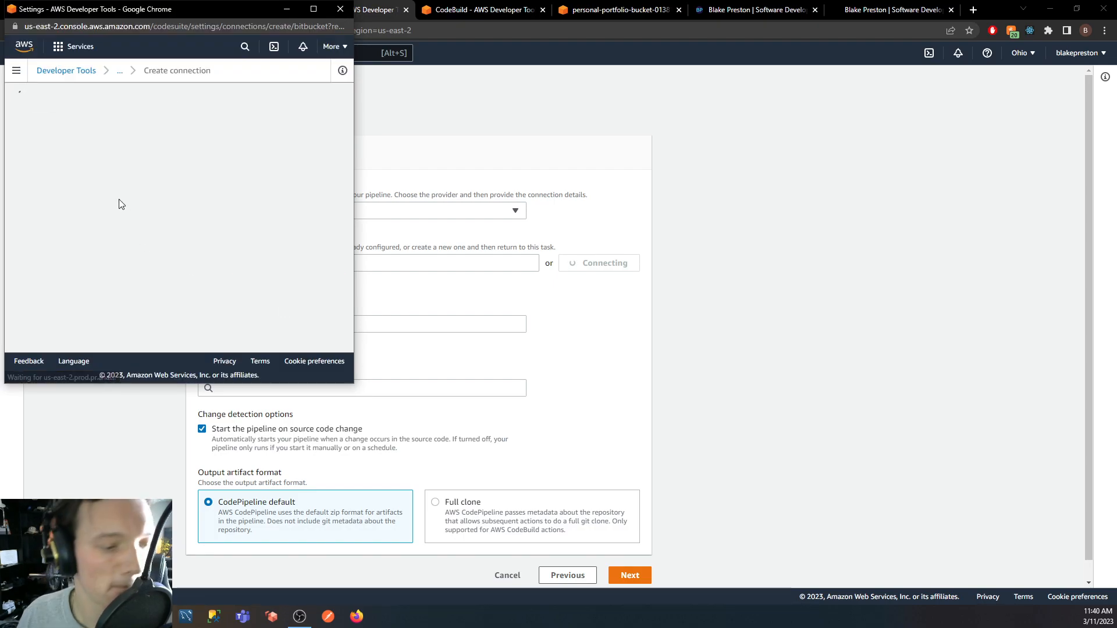
# Install a new Bitbucket app for the connection and grant AWS CodeStar access to the personal workspace.
pyautogui.scroll(-1, 132, 207)
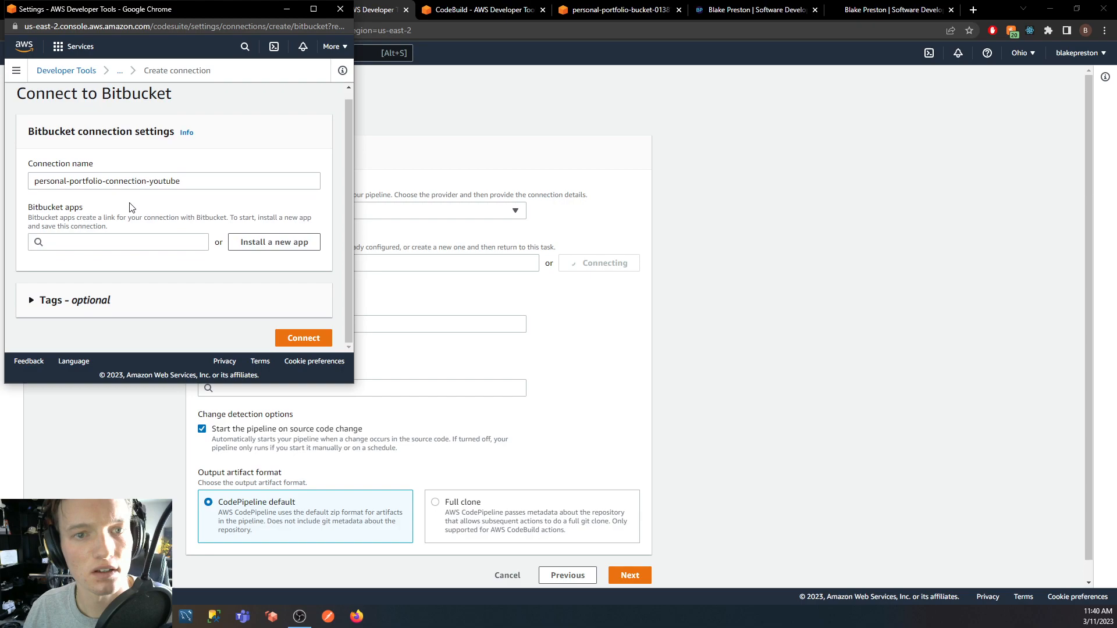
pyautogui.click(166, 241)
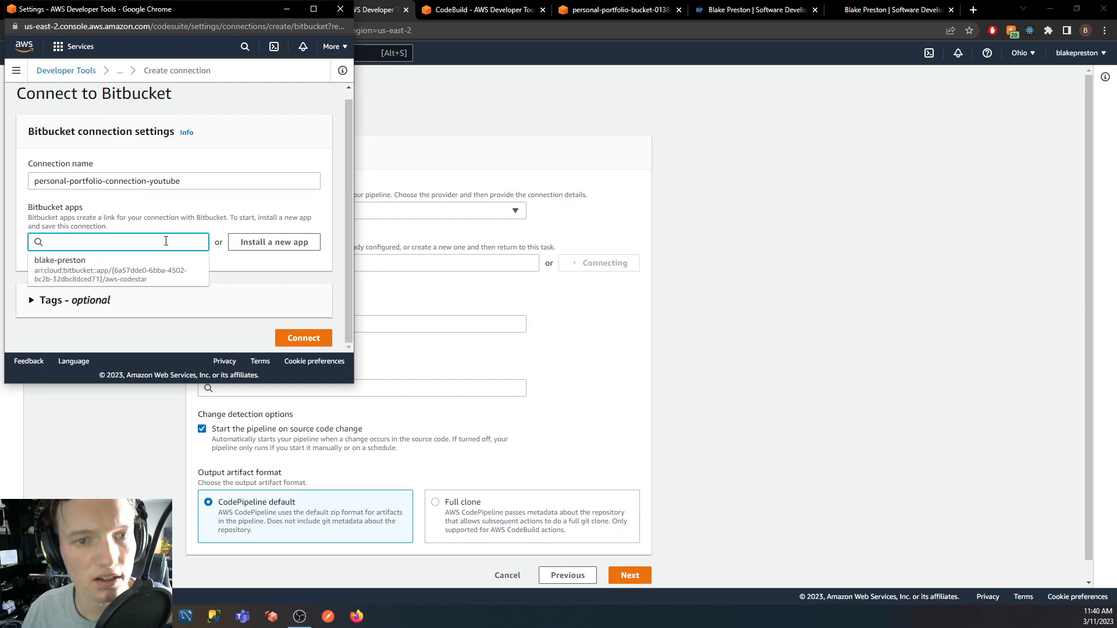
pyautogui.click(270, 248)
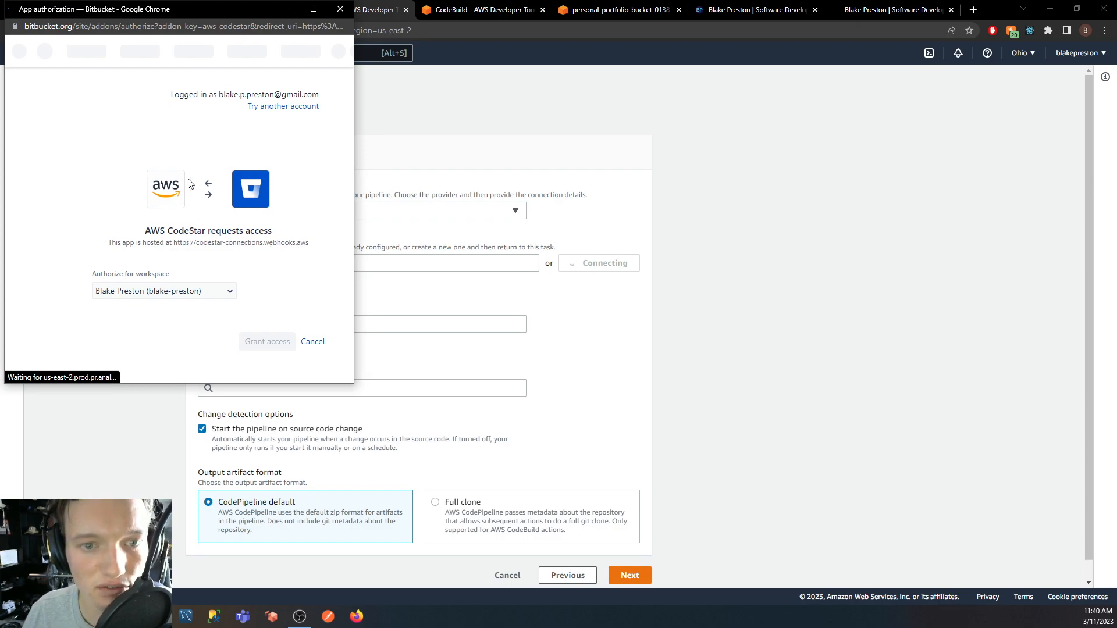
pyautogui.scroll(-2, 234, 288)
pyautogui.scroll(-1, 233, 288)
pyautogui.click(223, 240)
pyautogui.click(227, 259)
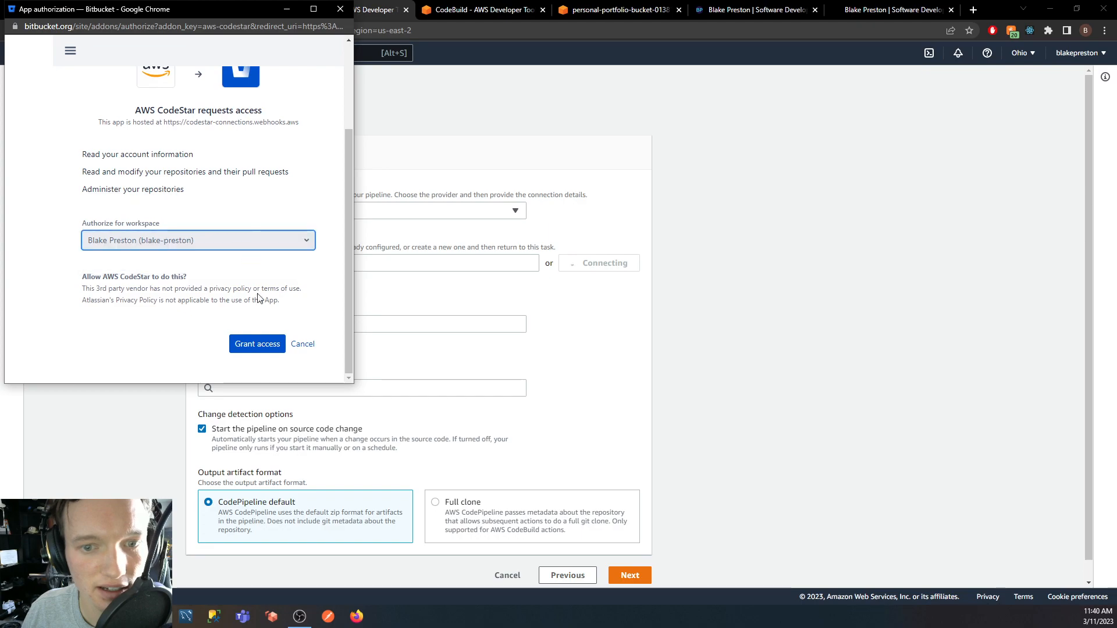
pyautogui.click(261, 347)
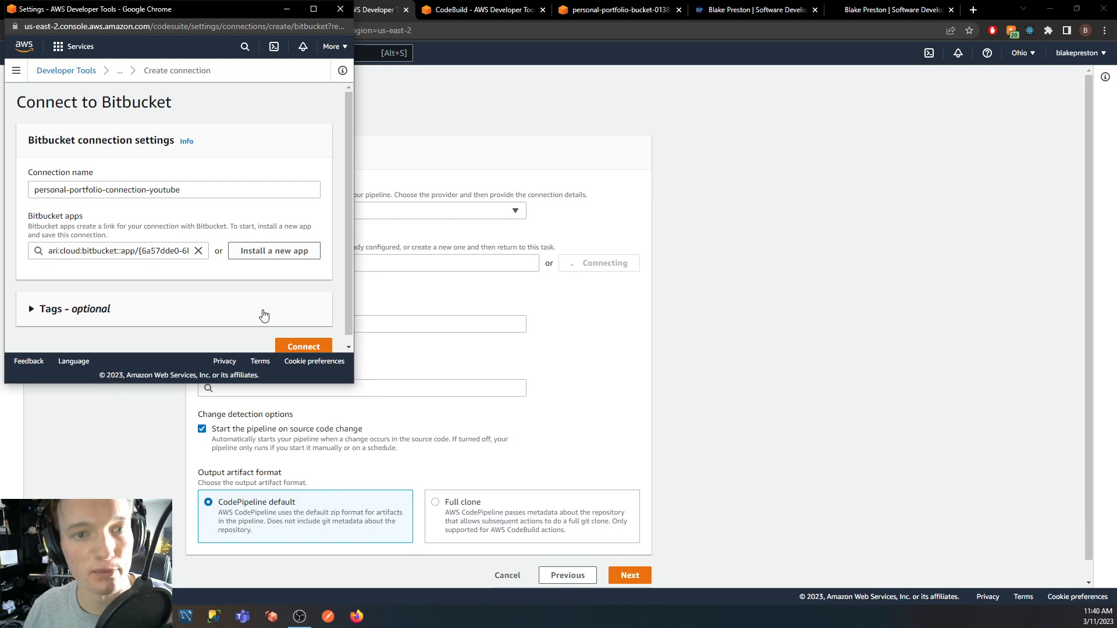
# Try to create the Bitbucket connection under the name personal-portfolio-connection-youtube with the installed app.
pyautogui.scroll(-1, 180, 295)
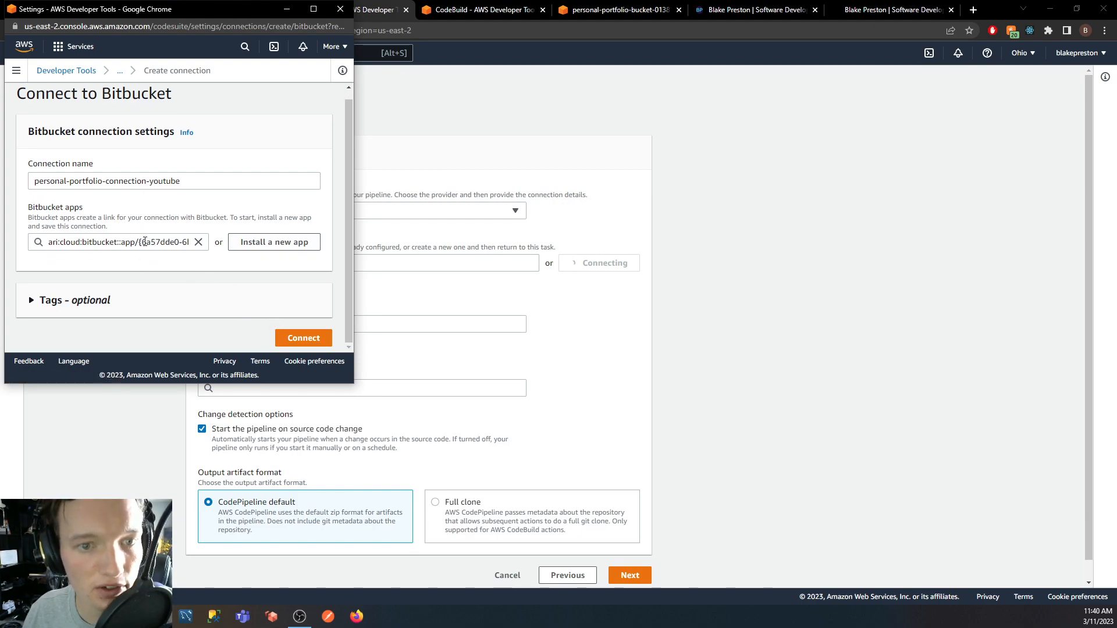
pyautogui.click(301, 336)
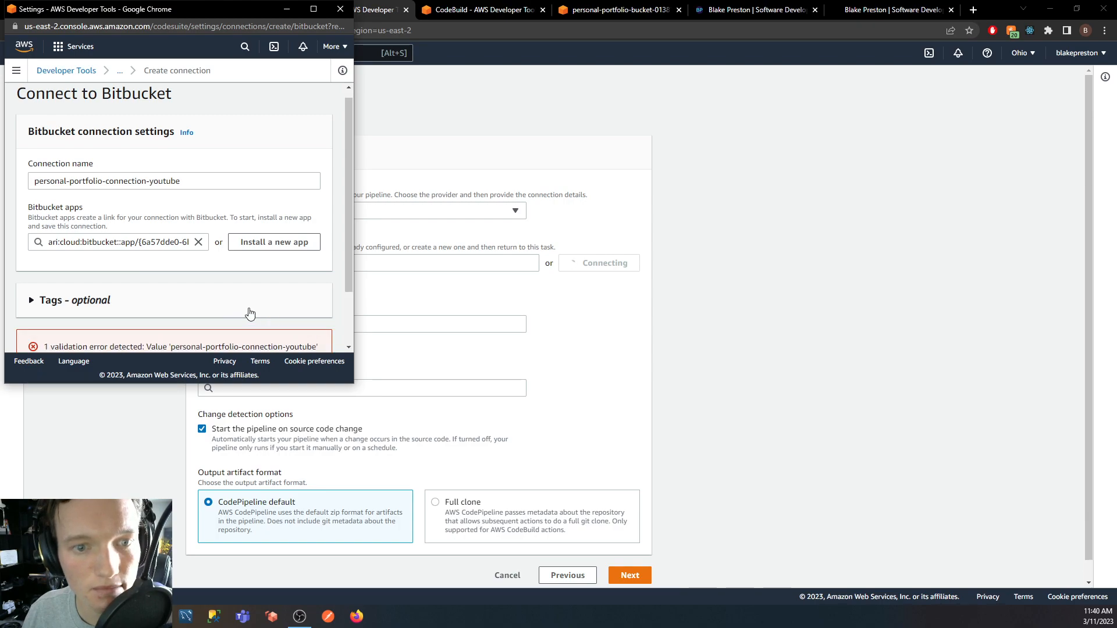
pyautogui.scroll(-1, 256, 317)
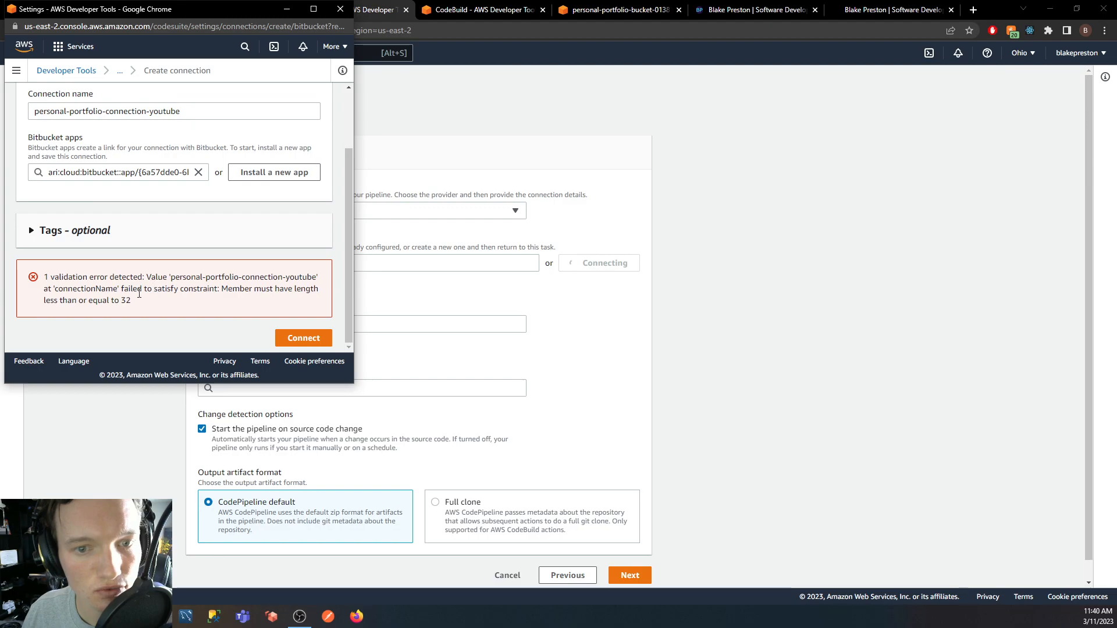
# Shorten the connection name to personal-portfolio-youtube and create the Bitbucket connection.
pyautogui.scroll(2, 139, 294)
pyautogui.doubleClick(135, 191)
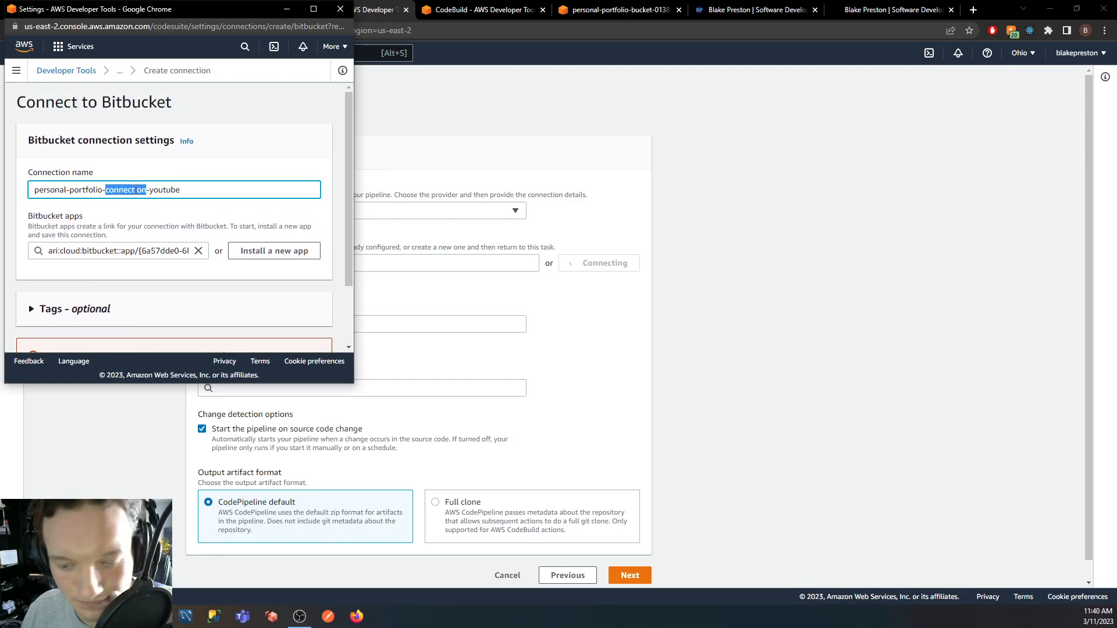
pyautogui.press('BackSpace')
pyautogui.scroll(-1, 168, 221)
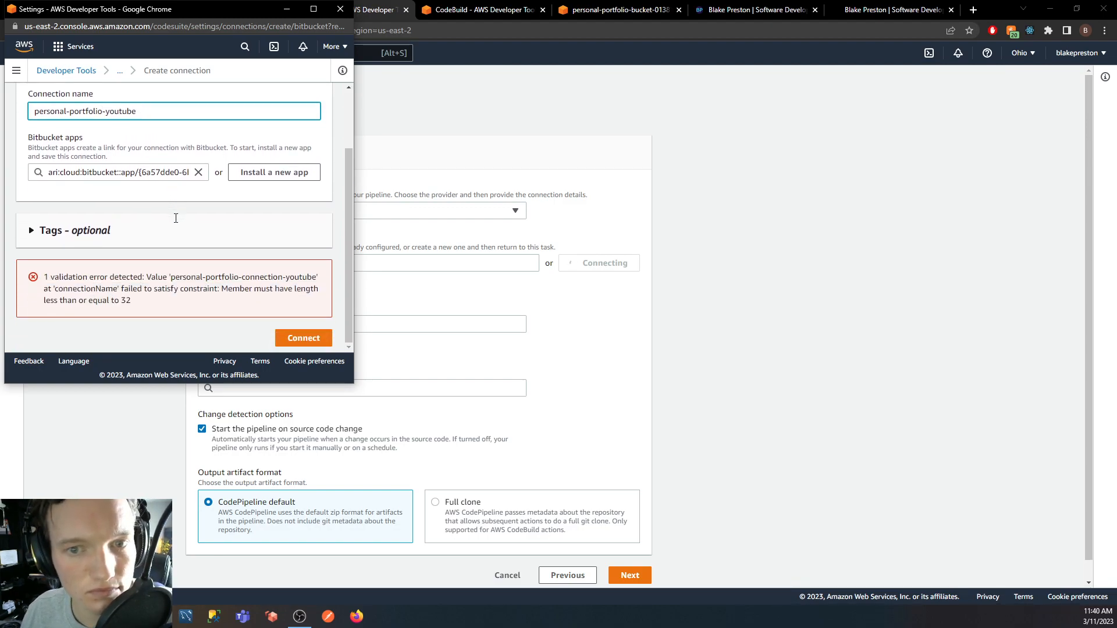
pyautogui.click(302, 338)
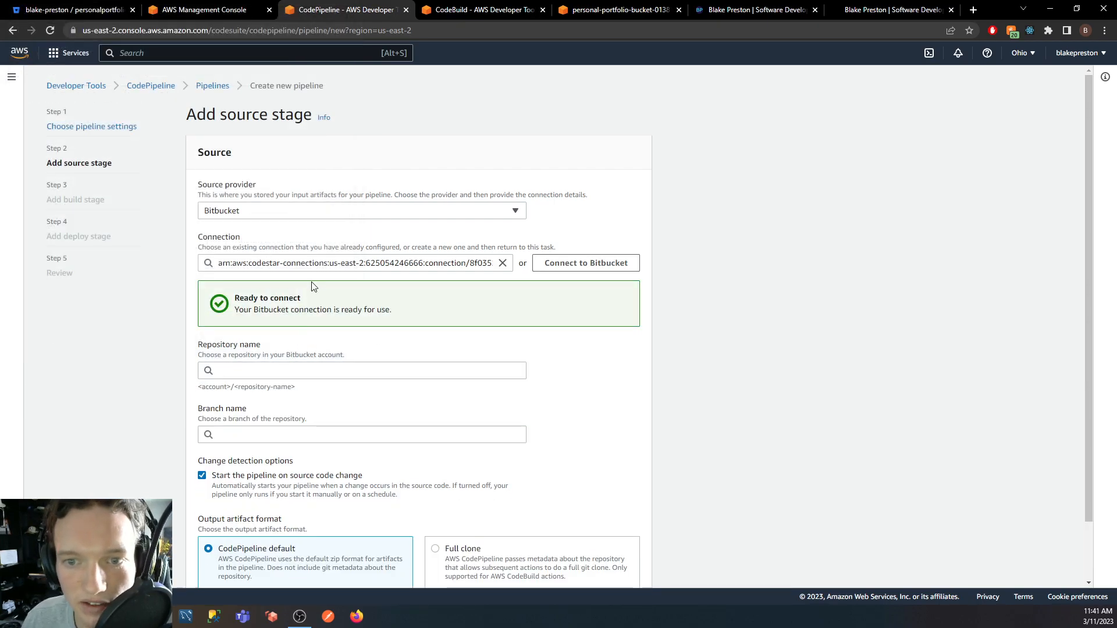
# Choose the PersonalPortfolio repository as the pipeline source and check its name against the repository page in Bitbucket.
pyautogui.click(284, 370)
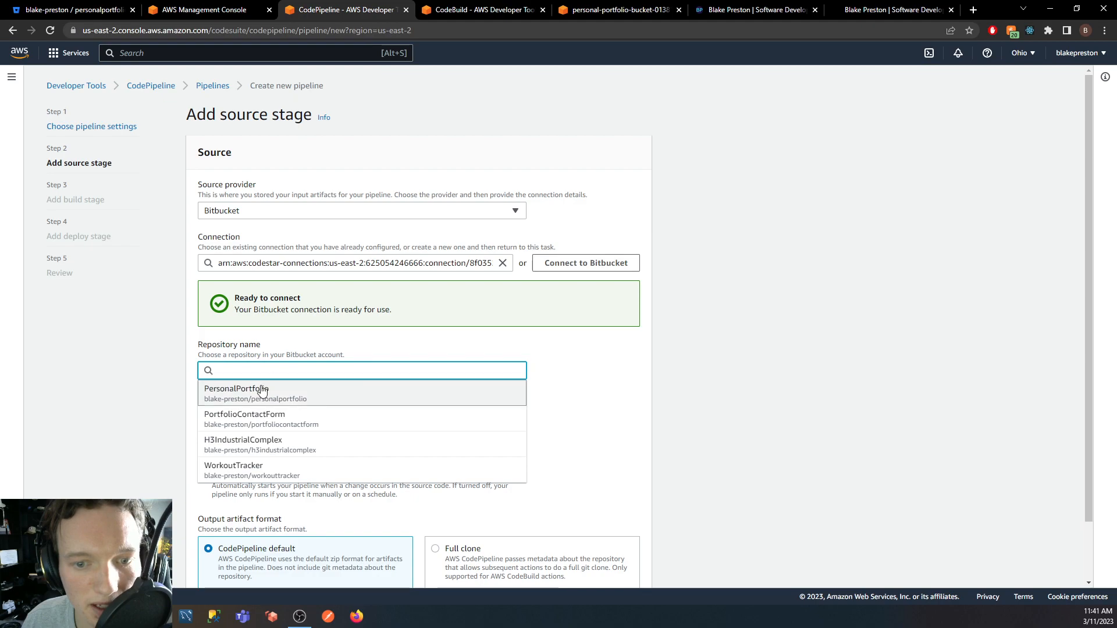
pyautogui.scroll(-1, 152, 396)
pyautogui.scroll(1, 152, 397)
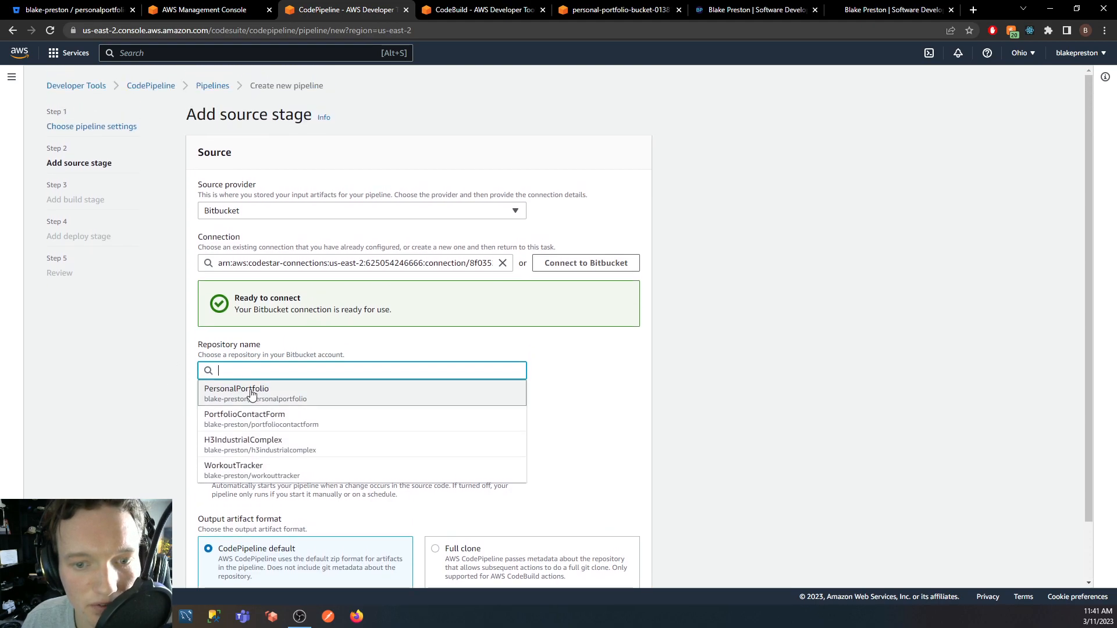
pyautogui.click(307, 401)
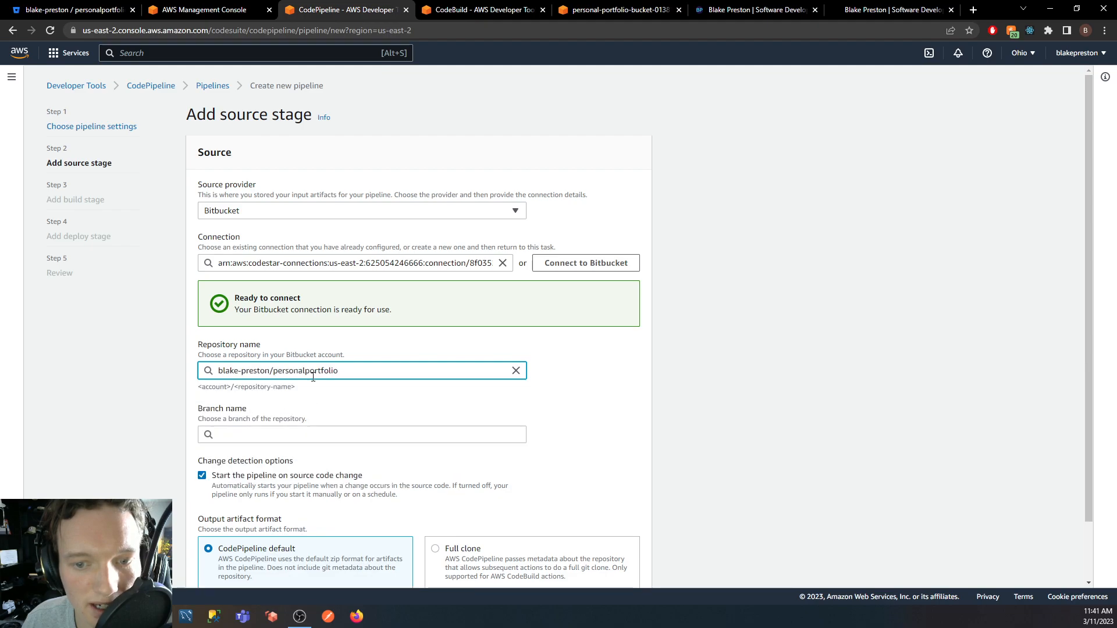
pyautogui.click(75, 10)
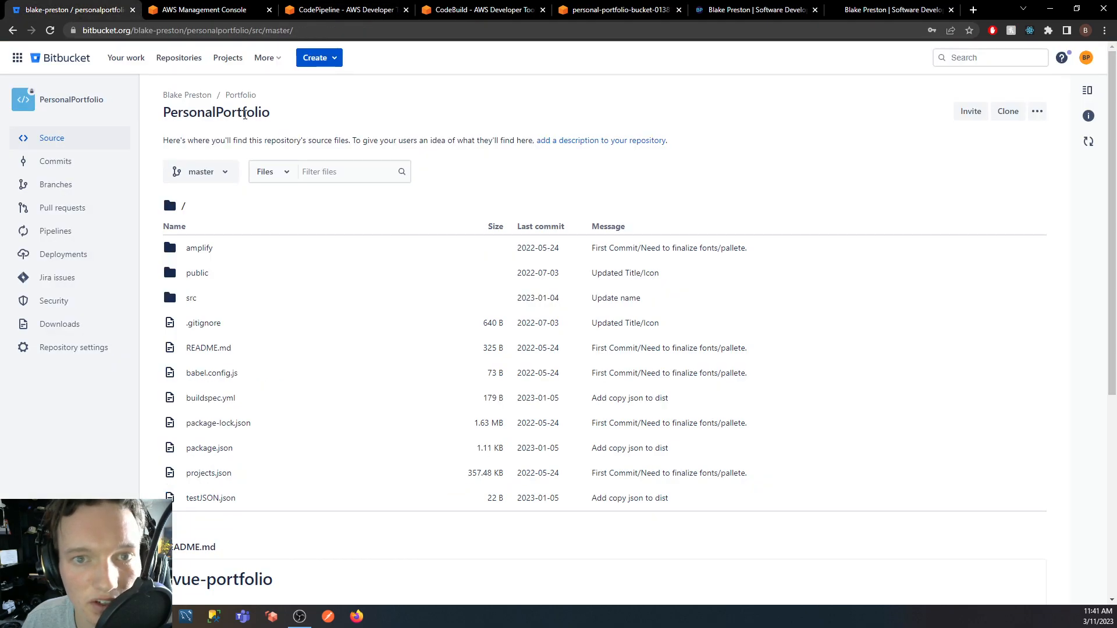
pyautogui.doubleClick(245, 112)
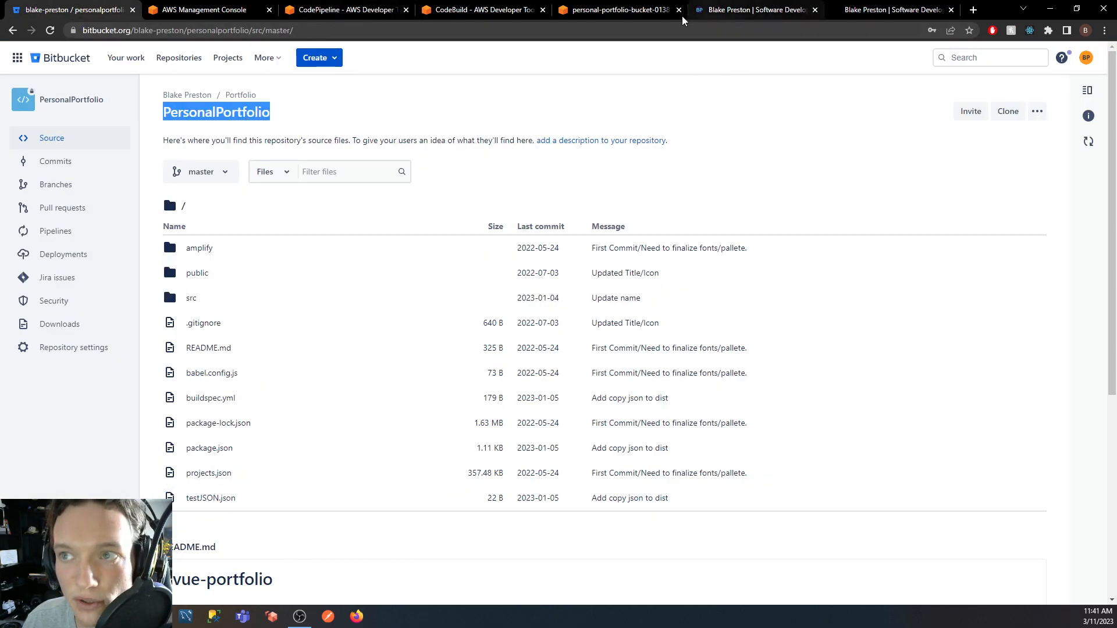
pyautogui.click(207, 17)
pyautogui.click(334, 15)
# Check the repository's branches in Bitbucket and choose master as the source branch.
pyautogui.scroll(-2, 315, 233)
pyautogui.click(267, 369)
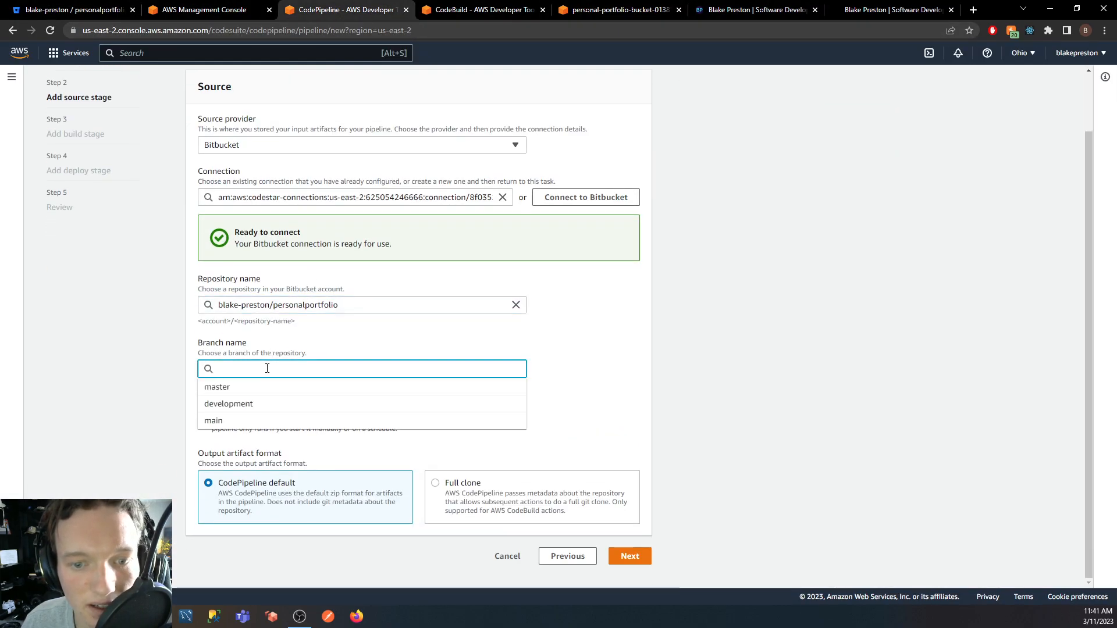
pyautogui.click(75, 10)
pyautogui.click(204, 175)
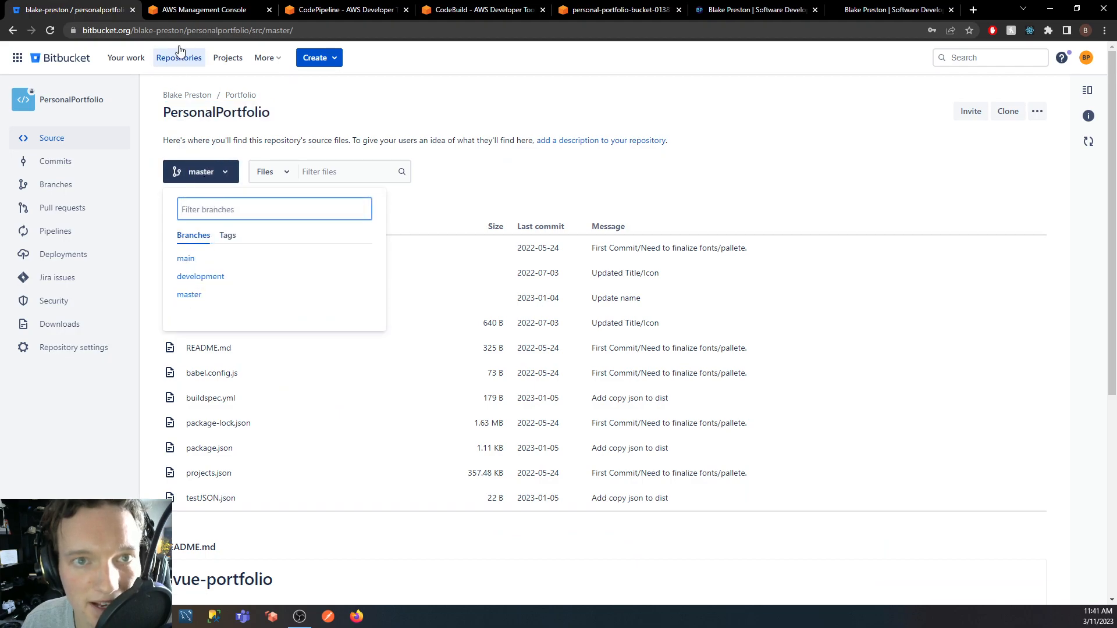
pyautogui.click(187, 13)
pyautogui.click(308, 13)
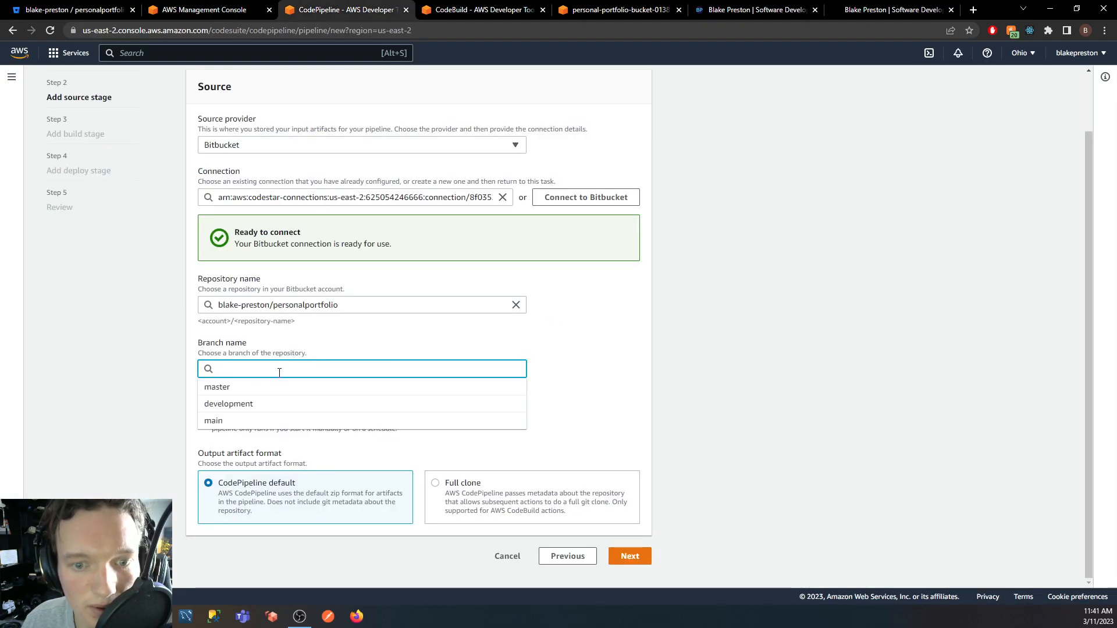
pyautogui.click(249, 386)
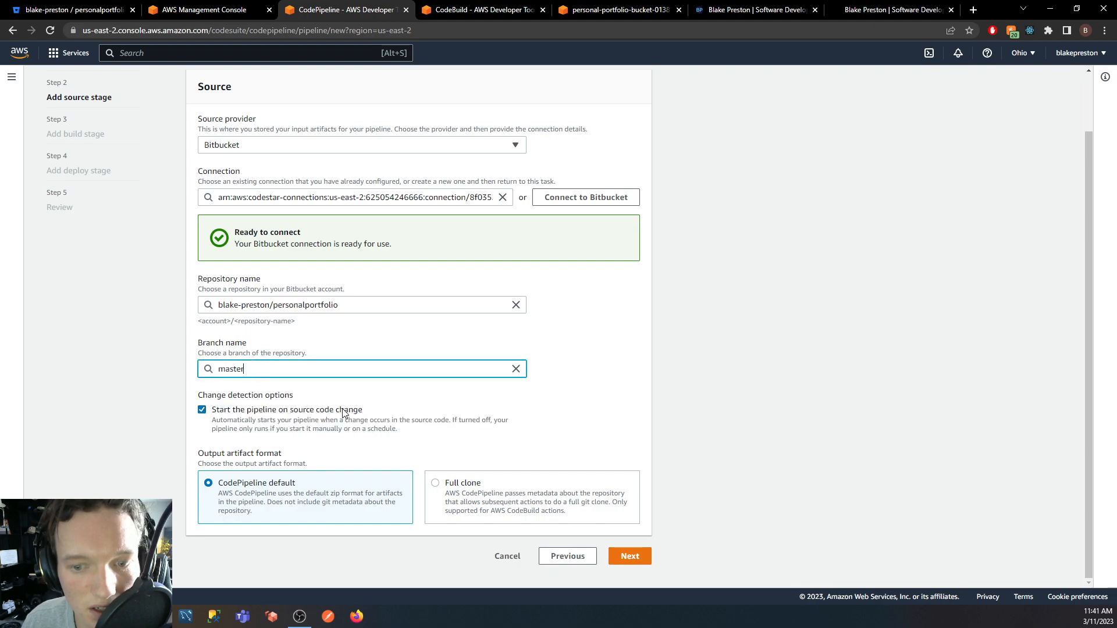
# Keep the pipeline starting on source code changes with the CodePipeline default artifact format, and continue to the build stage.
pyautogui.doubleClick(261, 411)
pyautogui.click(288, 412)
pyautogui.click(334, 424)
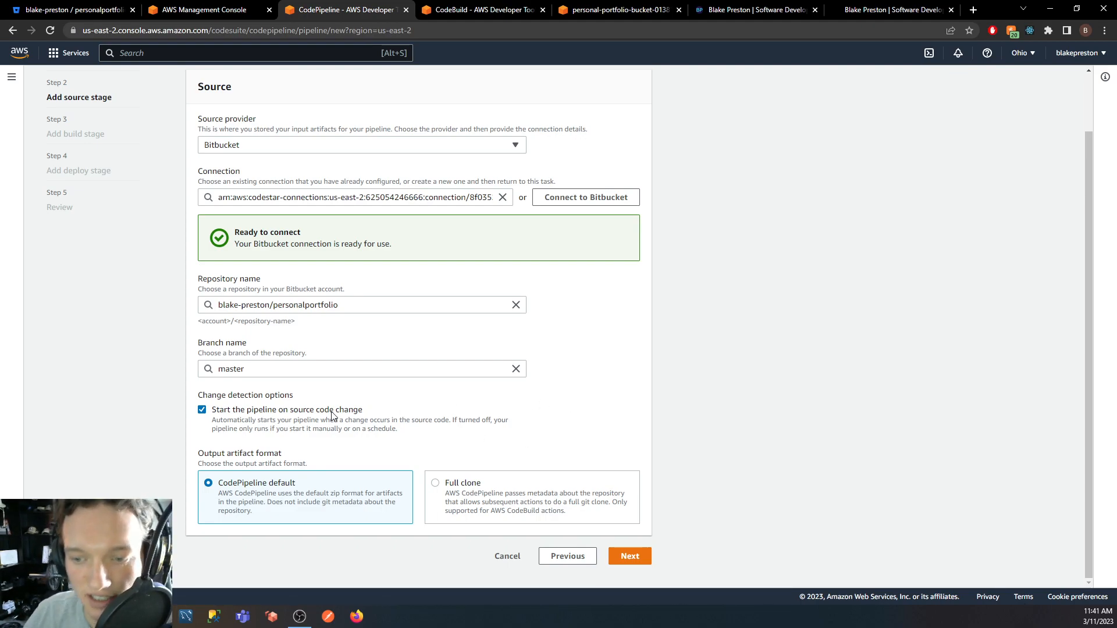
pyautogui.click(628, 562)
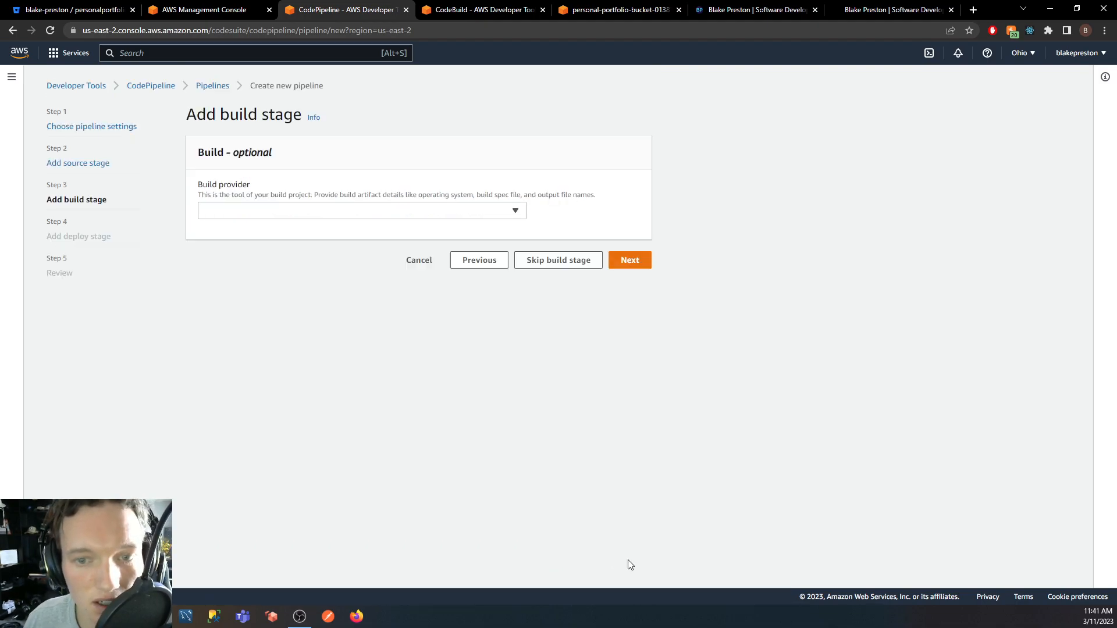
# Choose AWS CodeBuild as the build provider, keep the US East (Ohio) region and start creating a new build project.
pyautogui.click(315, 209)
pyautogui.click(251, 247)
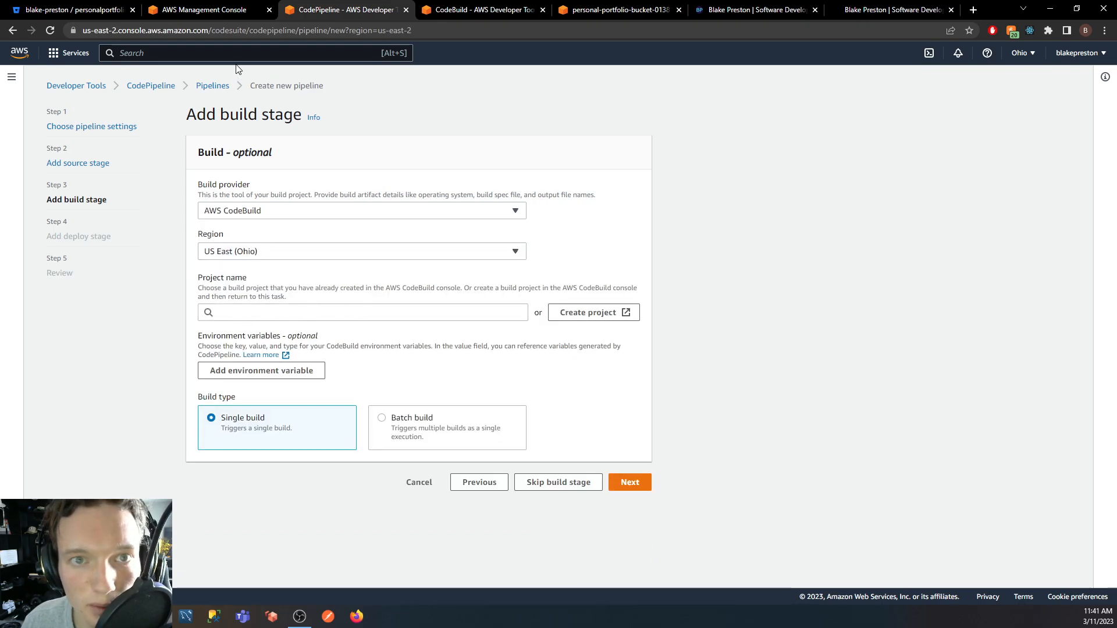
pyautogui.click(597, 314)
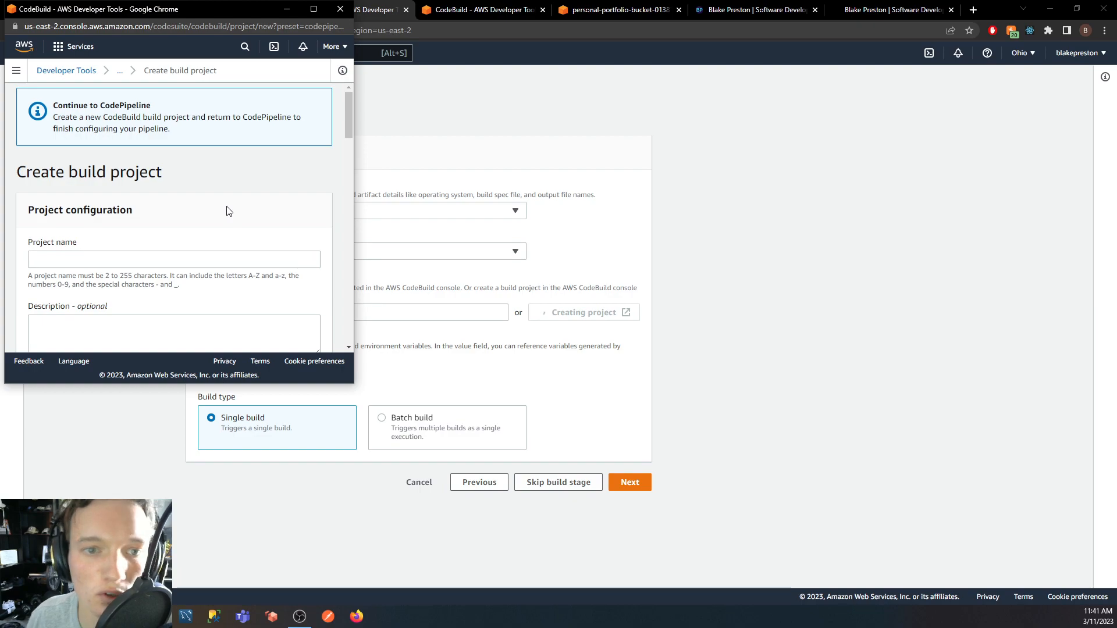
# Name the new build project personal-portfolio-codebuild-youtube.
pyautogui.scroll(-3, 229, 209)
pyautogui.scroll(3, 231, 210)
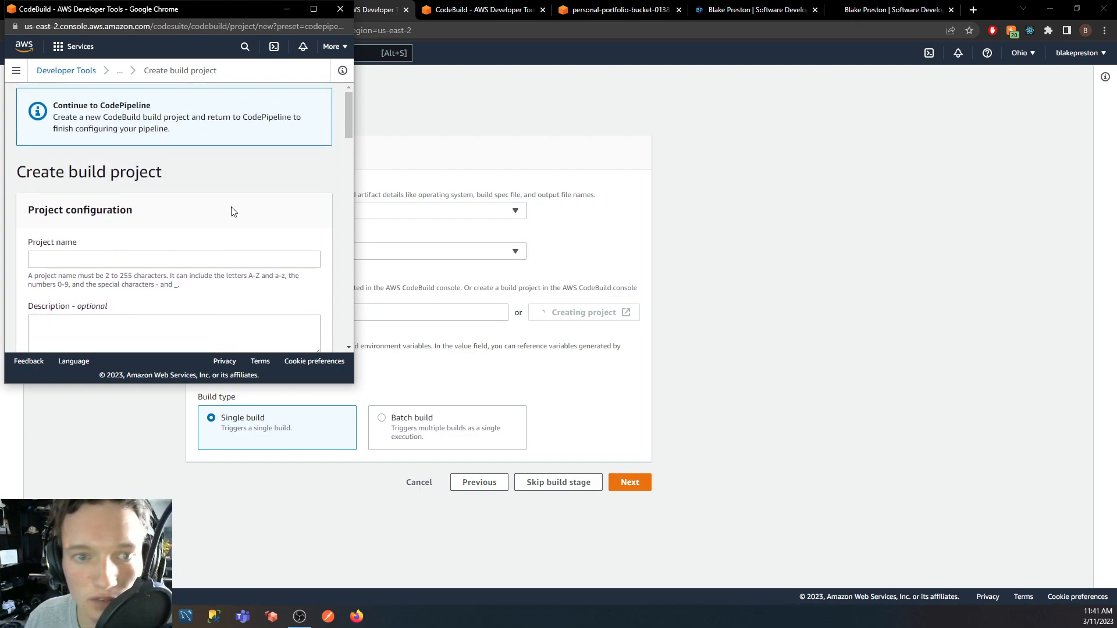
pyautogui.scroll(-3, 232, 210)
pyautogui.scroll(3, 230, 210)
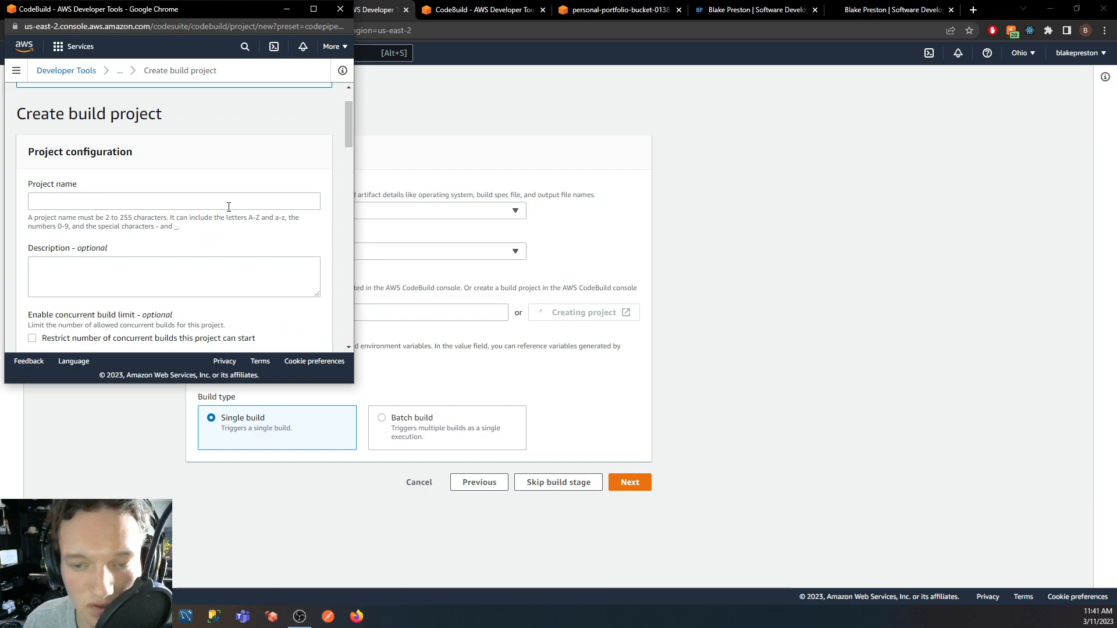
pyautogui.scroll(-3, 233, 202)
pyautogui.scroll(3, 232, 201)
pyautogui.click(189, 198)
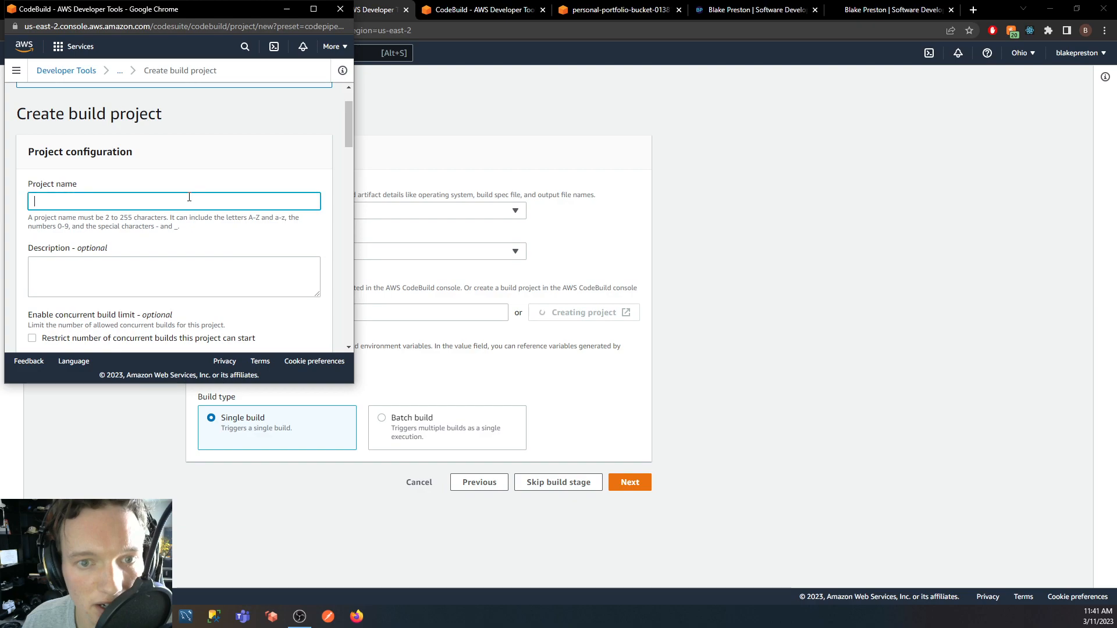
pyautogui.click(189, 197)
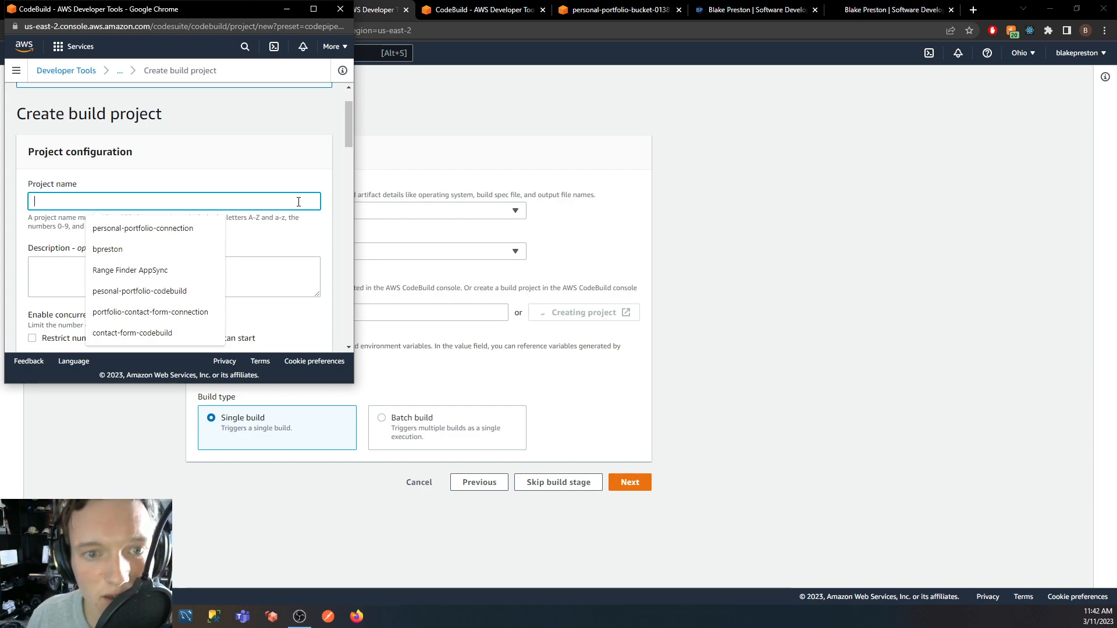
pyautogui.click(192, 229)
pyautogui.click(180, 204)
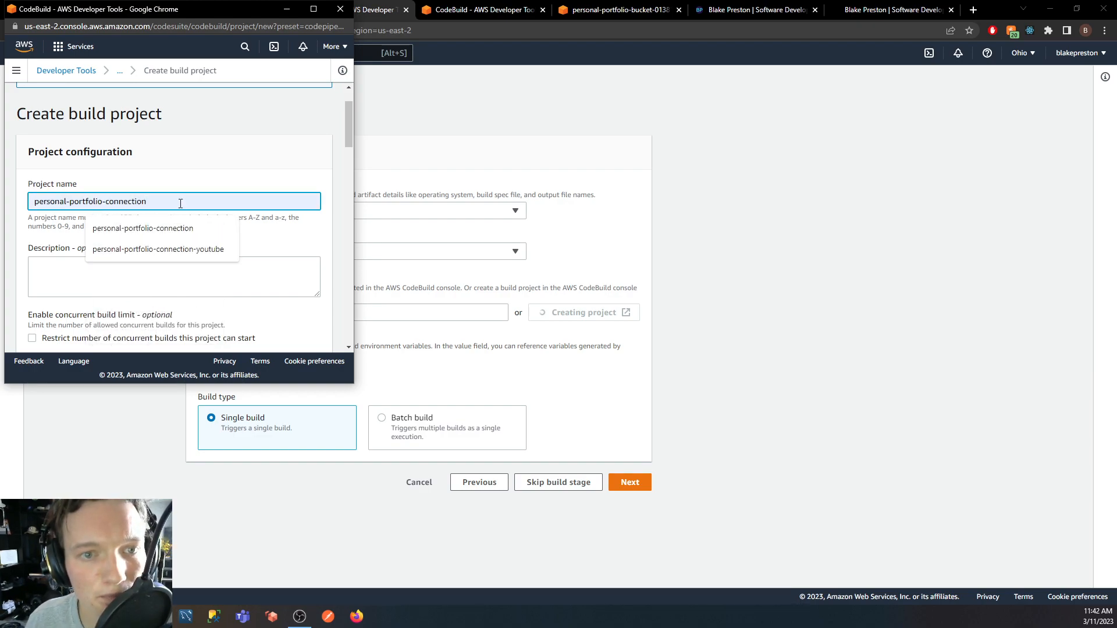
pyautogui.doubleClick(180, 203)
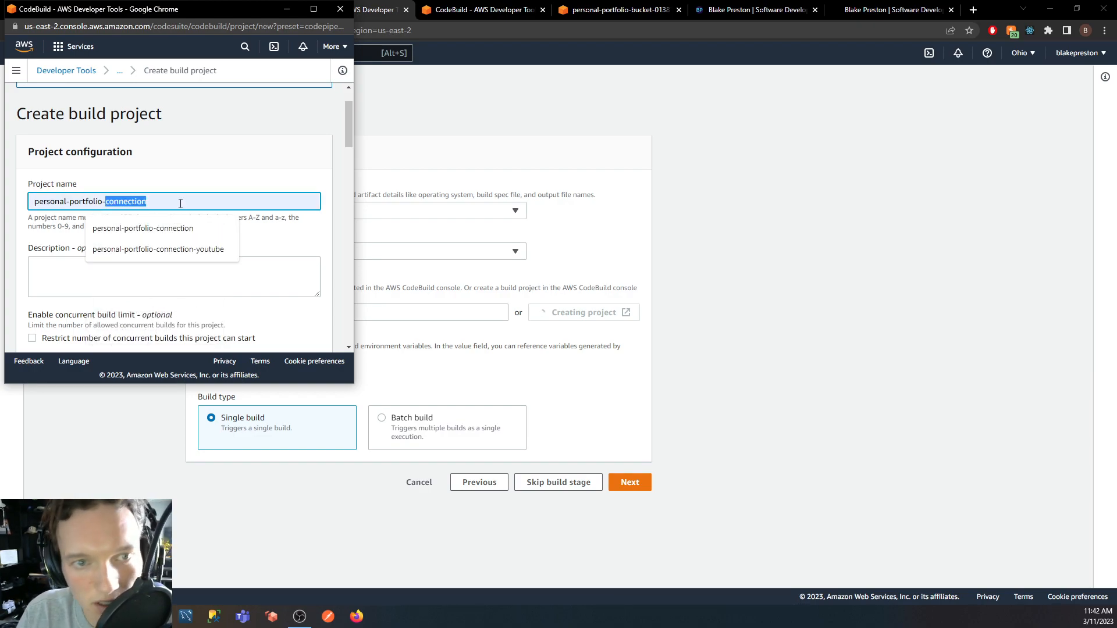
pyautogui.write('code')
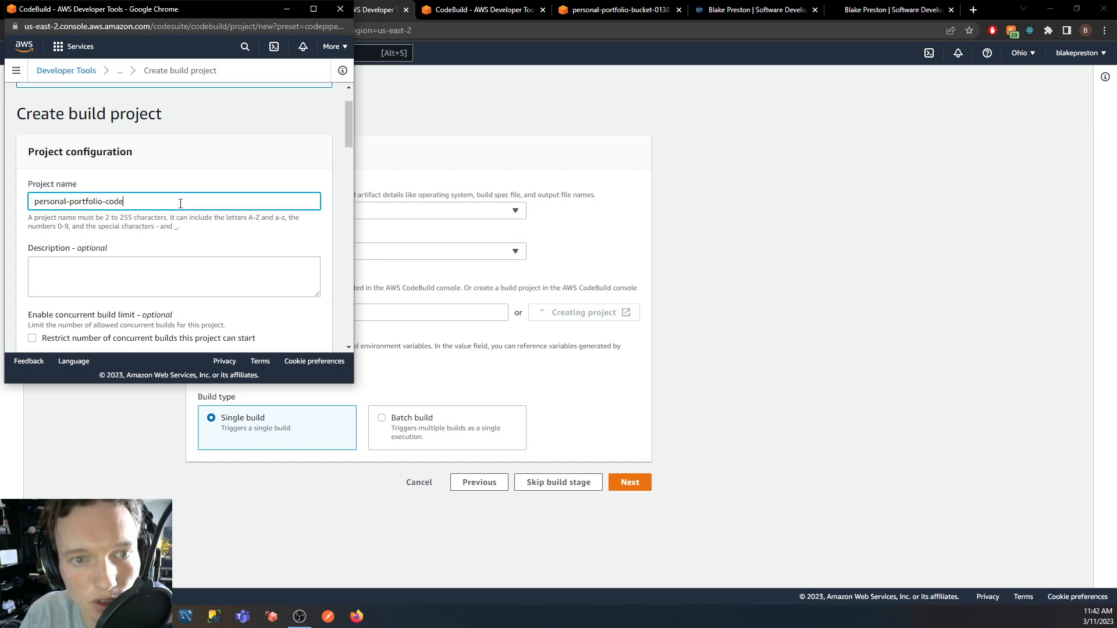
pyautogui.write('build-yt')
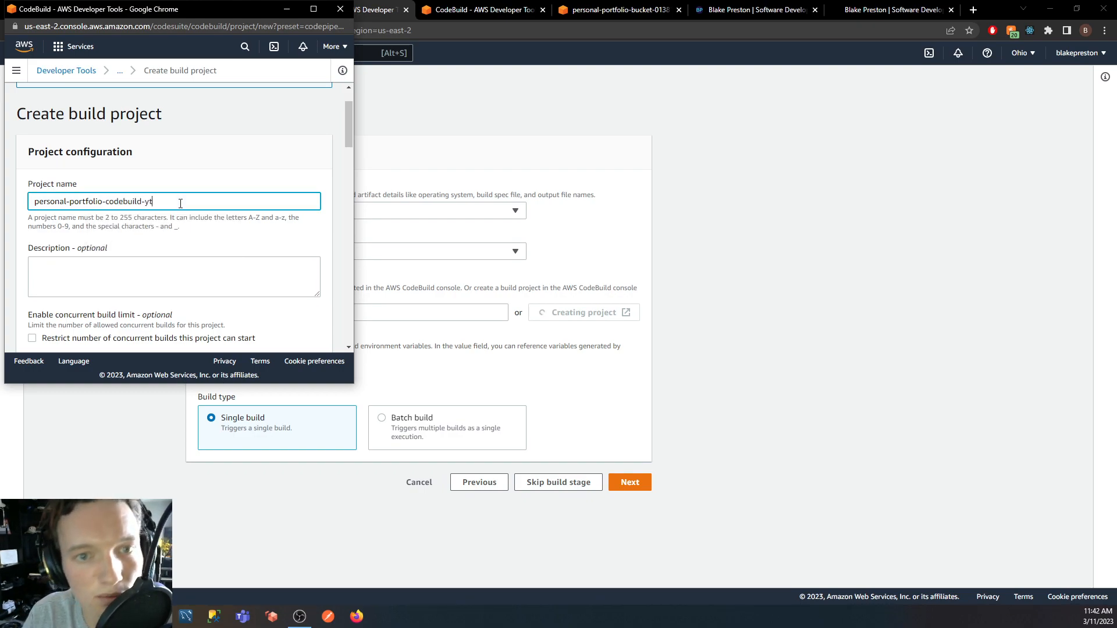
pyautogui.press('BackSpace')
pyautogui.write('outube')
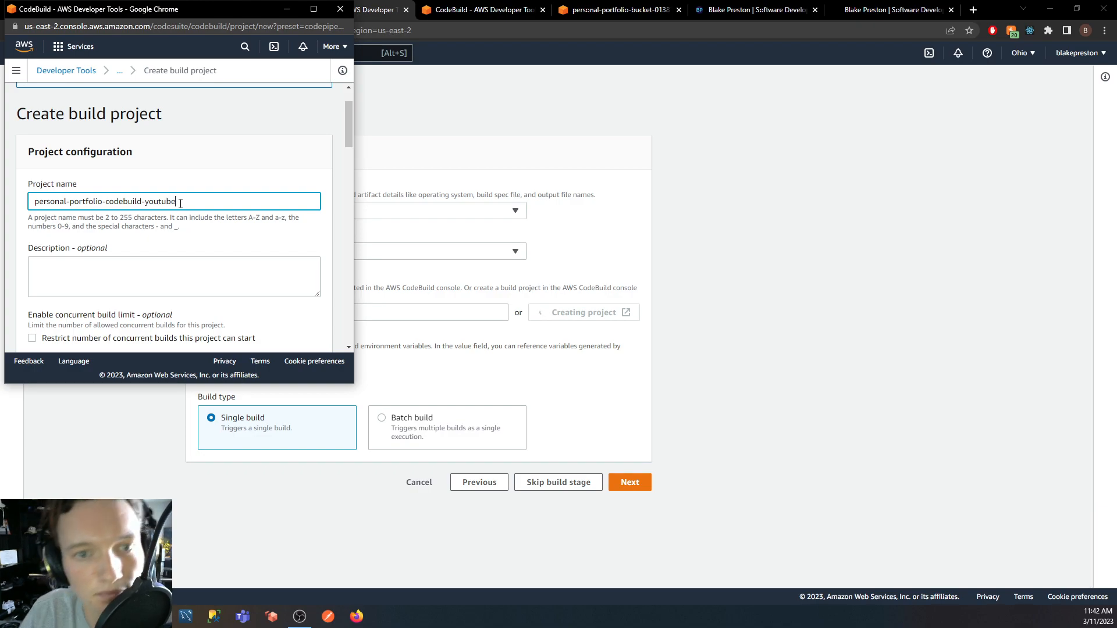
# Keep the managed environment image for the build project and choose Amazon Linux 2 as its operating system.
pyautogui.scroll(-4, 181, 203)
pyautogui.scroll(2, 95, 192)
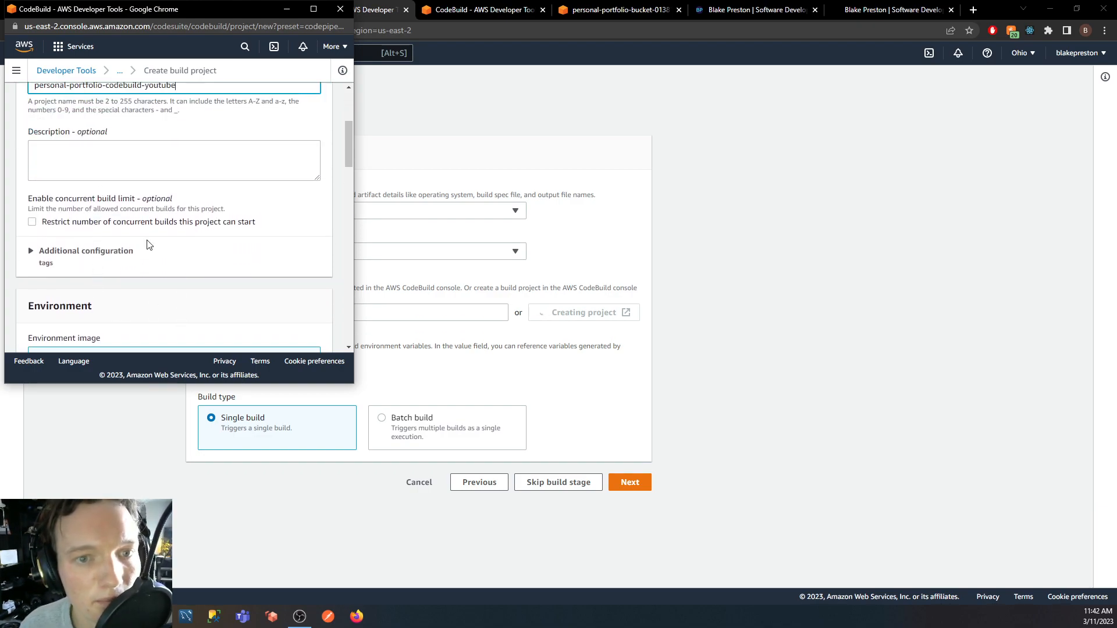
pyautogui.scroll(-3, 164, 232)
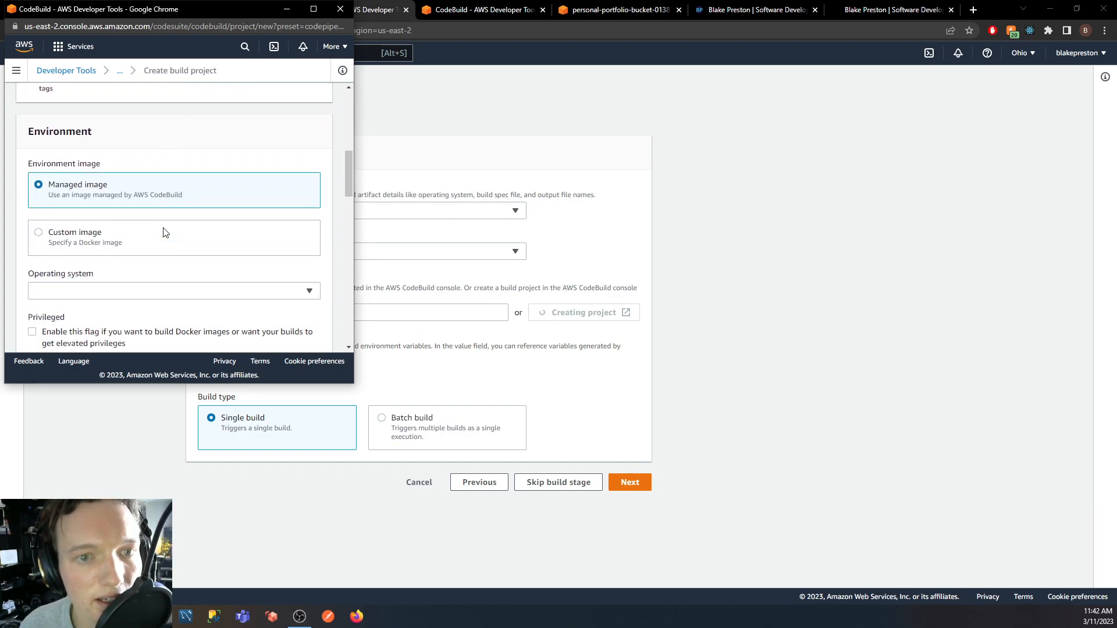
pyautogui.scroll(-2, 140, 198)
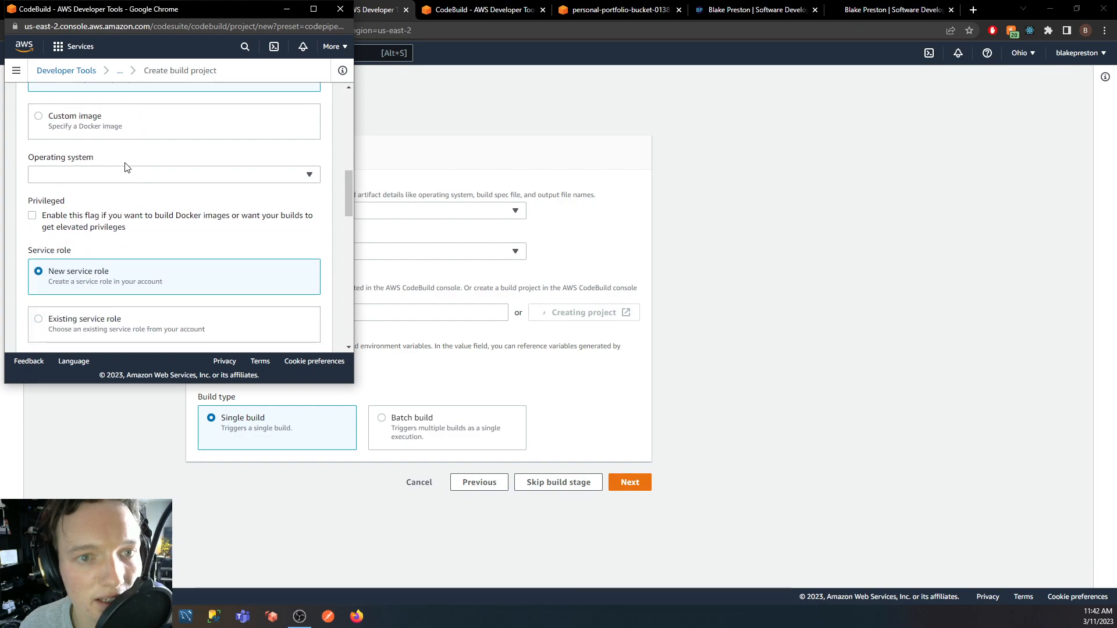
pyautogui.click(131, 178)
pyautogui.click(125, 192)
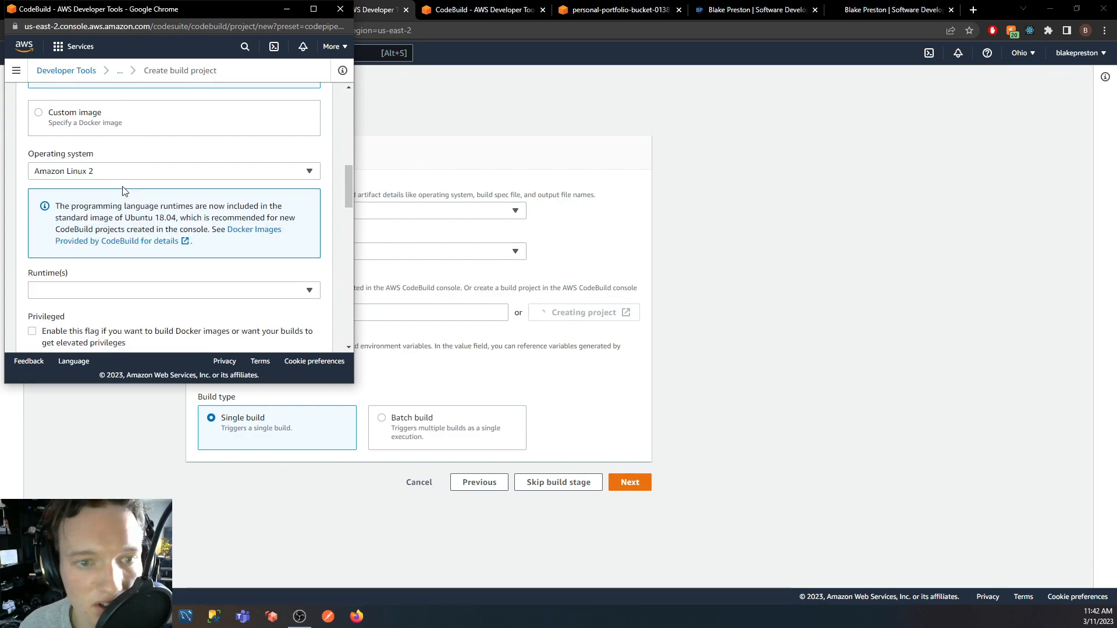
# Choose the Standard runtime and the aws/codebuild/amazonlinux2-x86_64-standard:4.0 image for the build environment.
pyautogui.scroll(-2, 128, 187)
pyautogui.click(129, 178)
pyautogui.click(134, 215)
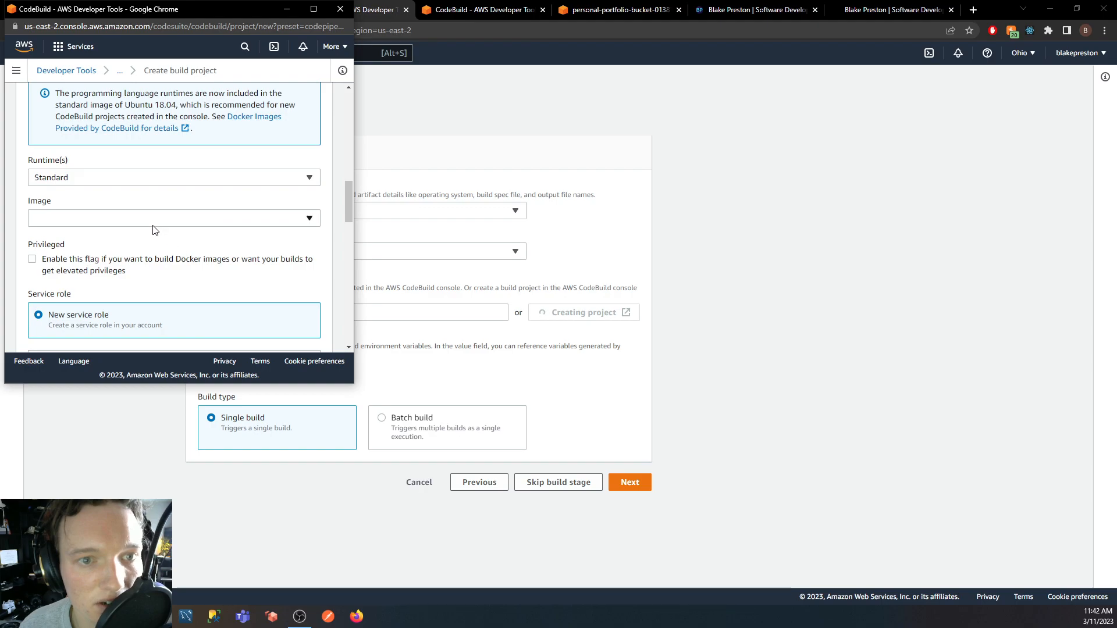
pyautogui.click(155, 220)
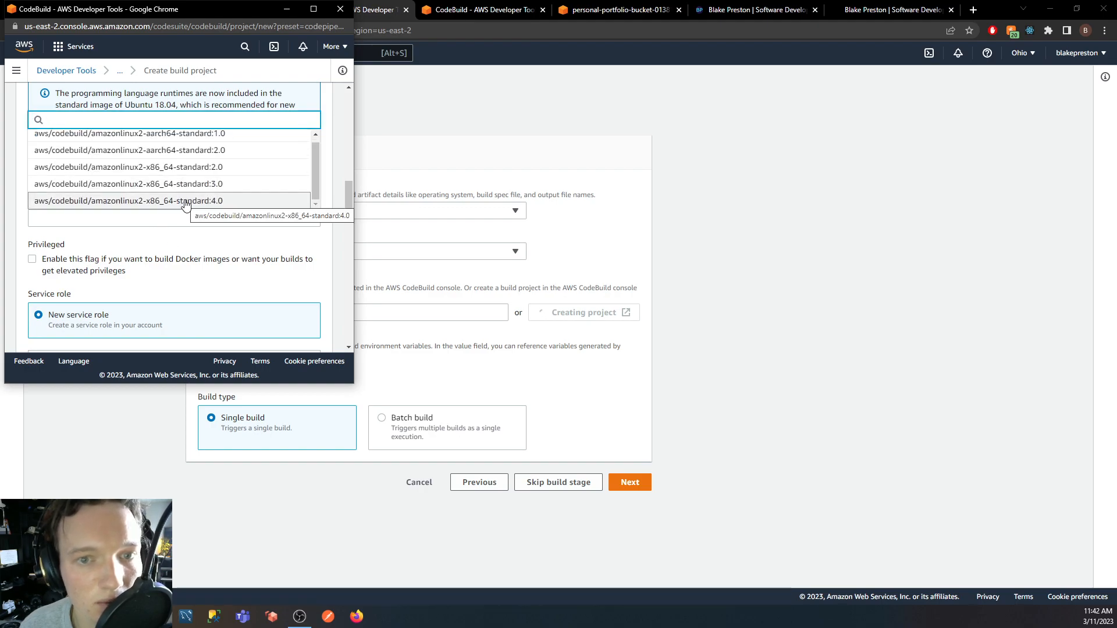
pyautogui.click(186, 204)
pyautogui.scroll(-1, 201, 227)
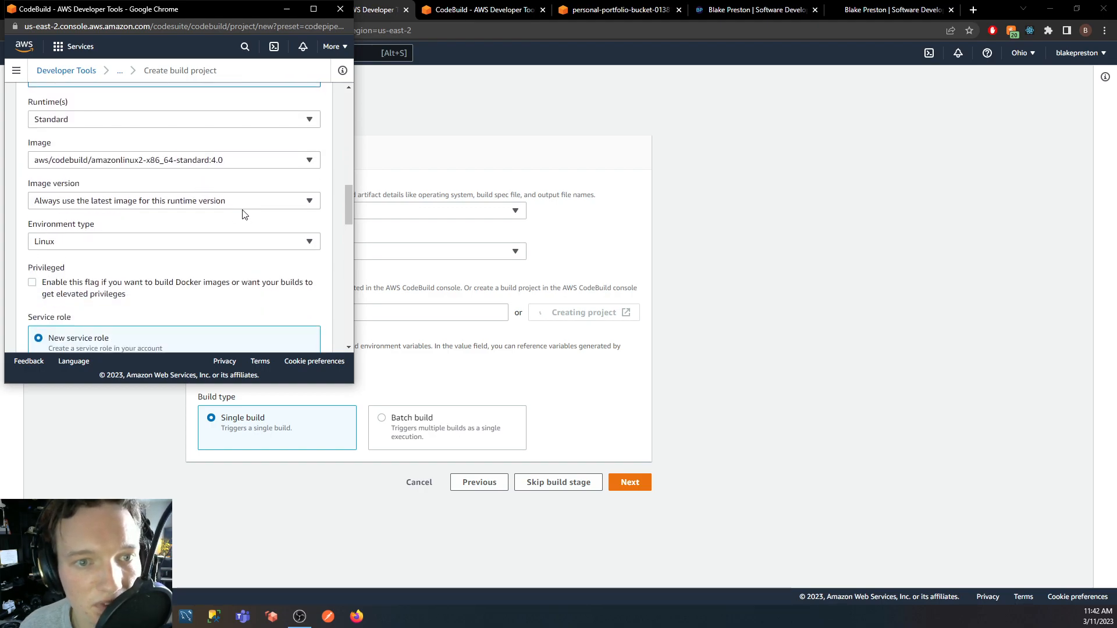
# Keep the Linux environment type without elevated privileges and the new service role codebuild-personal-portfolio-connection-service-role.
pyautogui.scroll(-2, 154, 199)
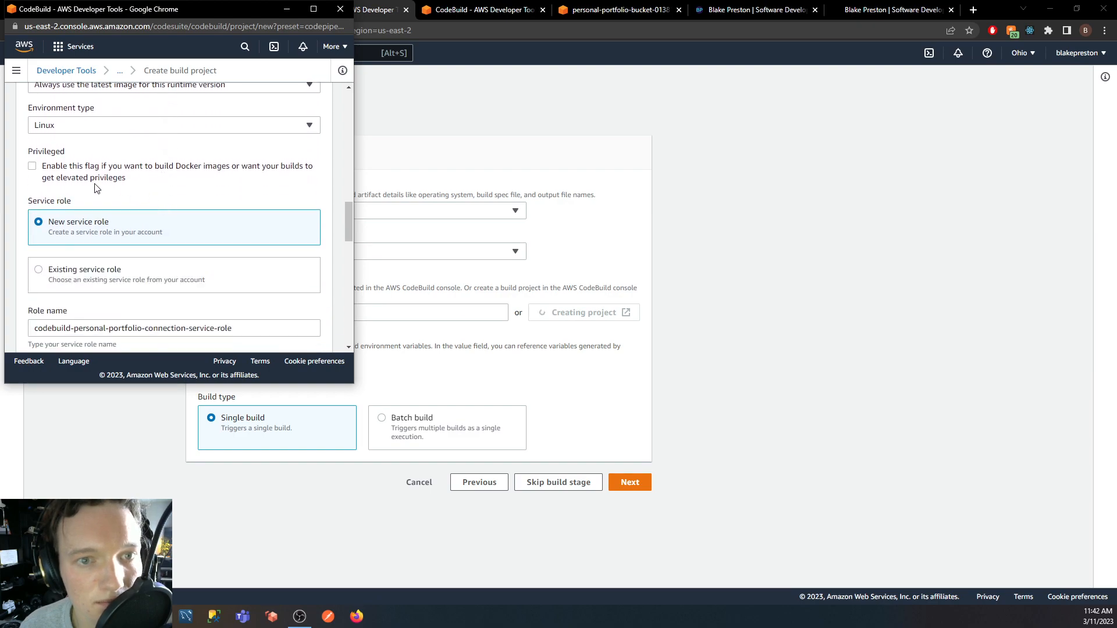
pyautogui.scroll(-1, 96, 187)
pyautogui.doubleClick(200, 272)
pyautogui.tripleClick(200, 272)
pyautogui.click(137, 257)
# Keep the buildspec file option and CloudWatch logs, and create the build project to return to the pipeline setup.
pyautogui.scroll(-3, 119, 253)
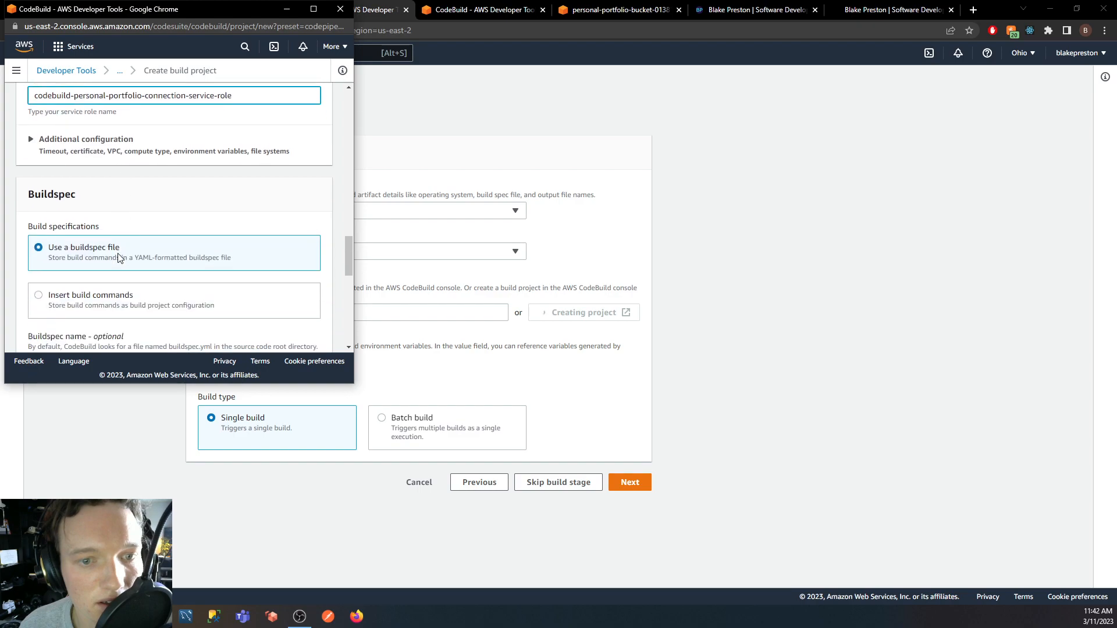
pyautogui.scroll(-1, 115, 249)
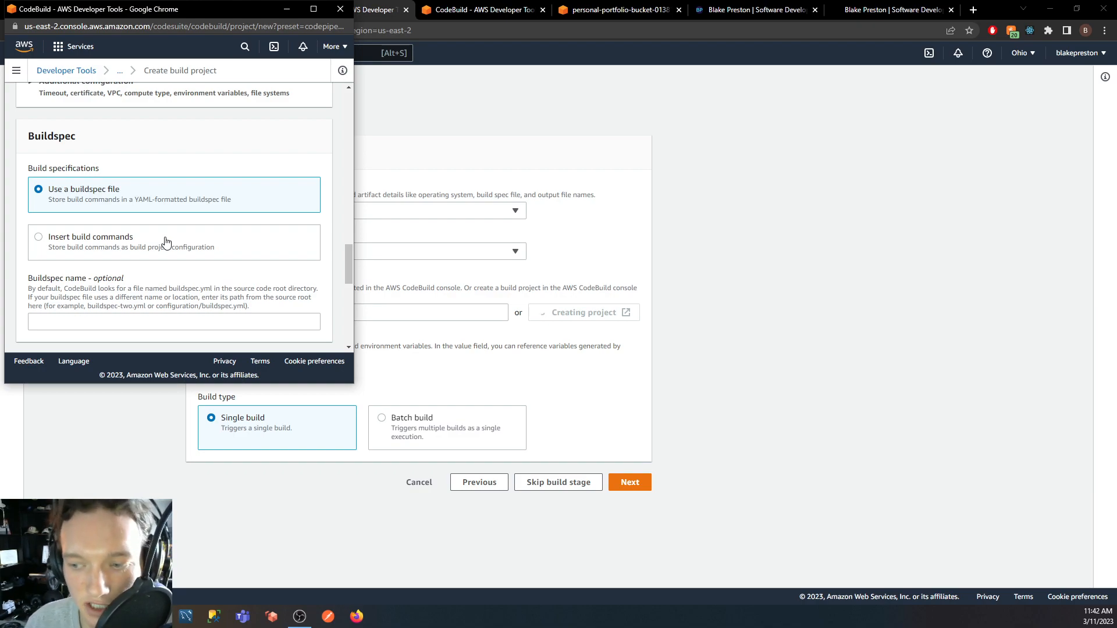
pyautogui.scroll(-7, 167, 240)
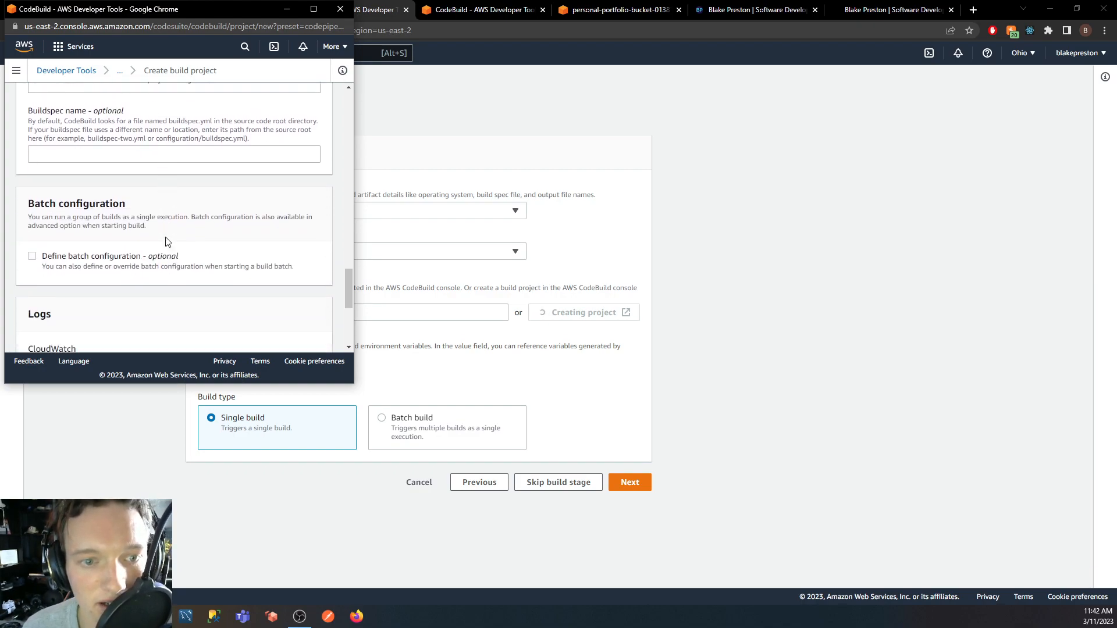
pyautogui.scroll(-1, 166, 241)
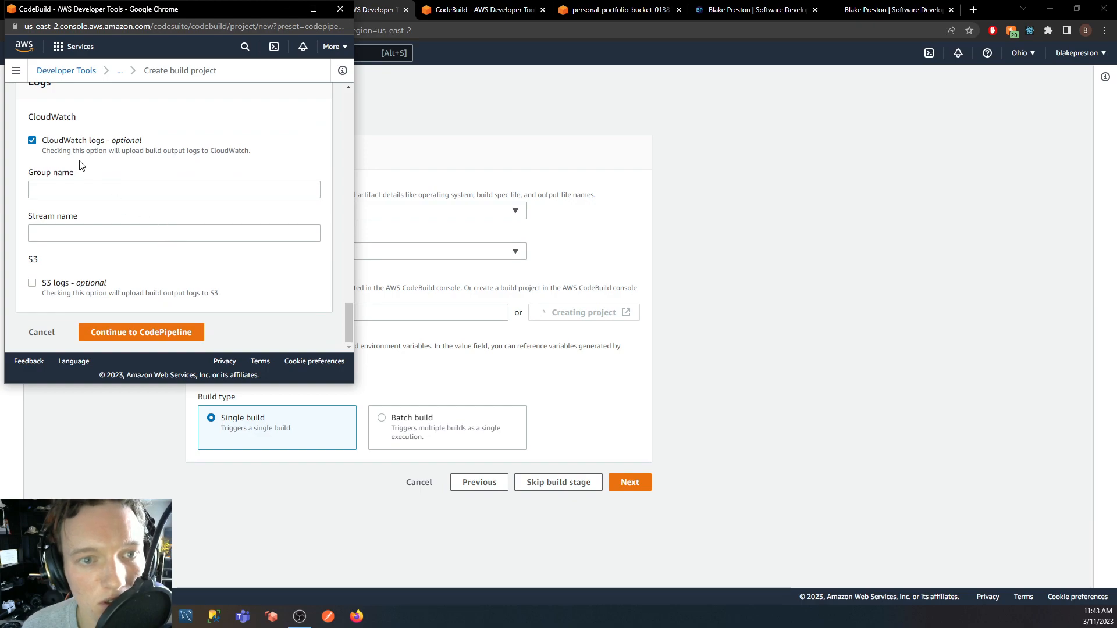
pyautogui.click(143, 337)
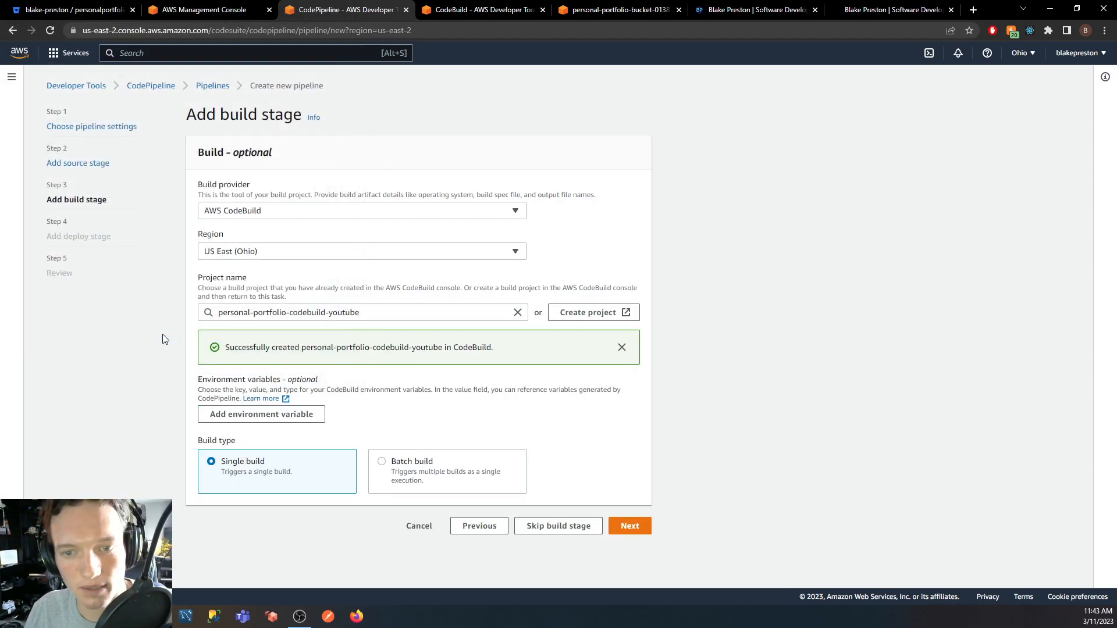
# Keep the new build project with the single build type, and continue past the build stage, skipping the deploy stage.
pyautogui.tripleClick(421, 348)
pyautogui.click(421, 349)
pyautogui.moveTo(303, 348); pyautogui.dragTo(443, 348)
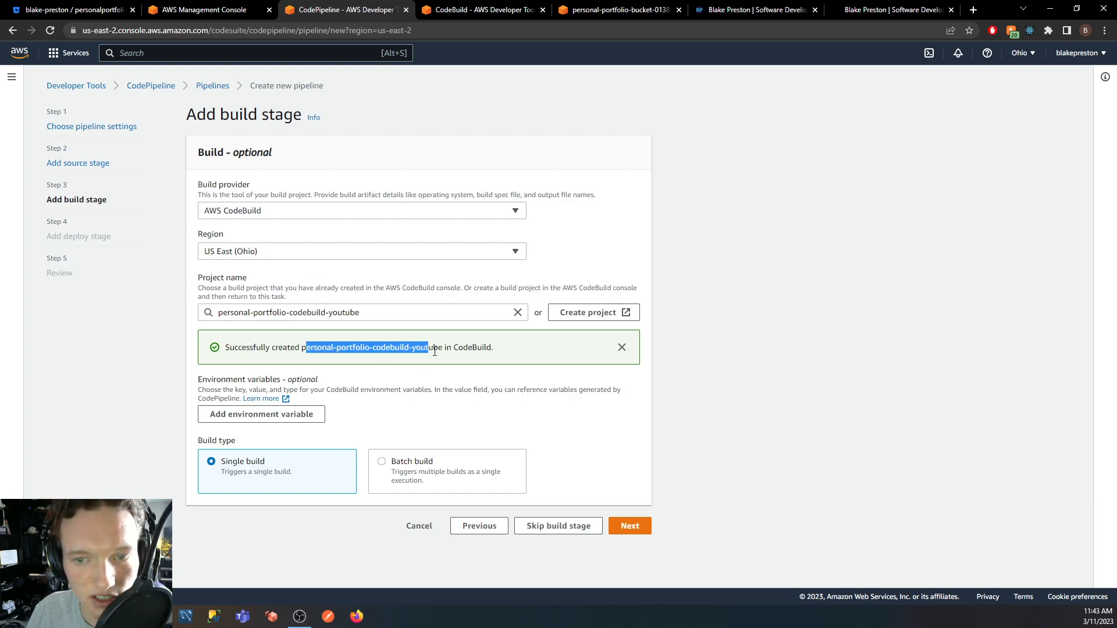
pyautogui.click(442, 414)
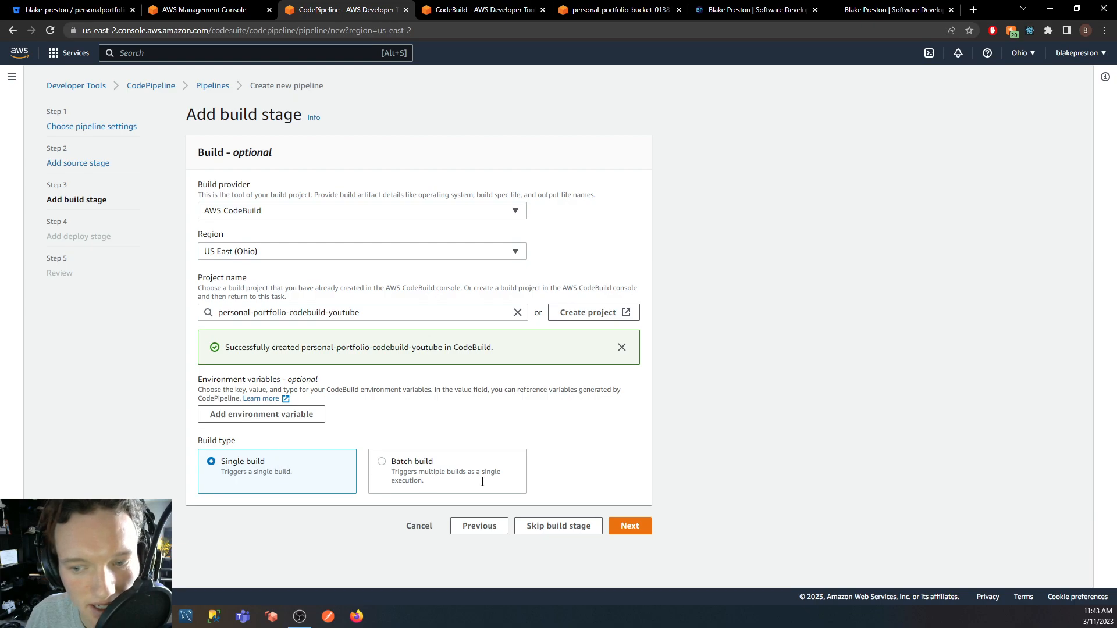
pyautogui.click(630, 527)
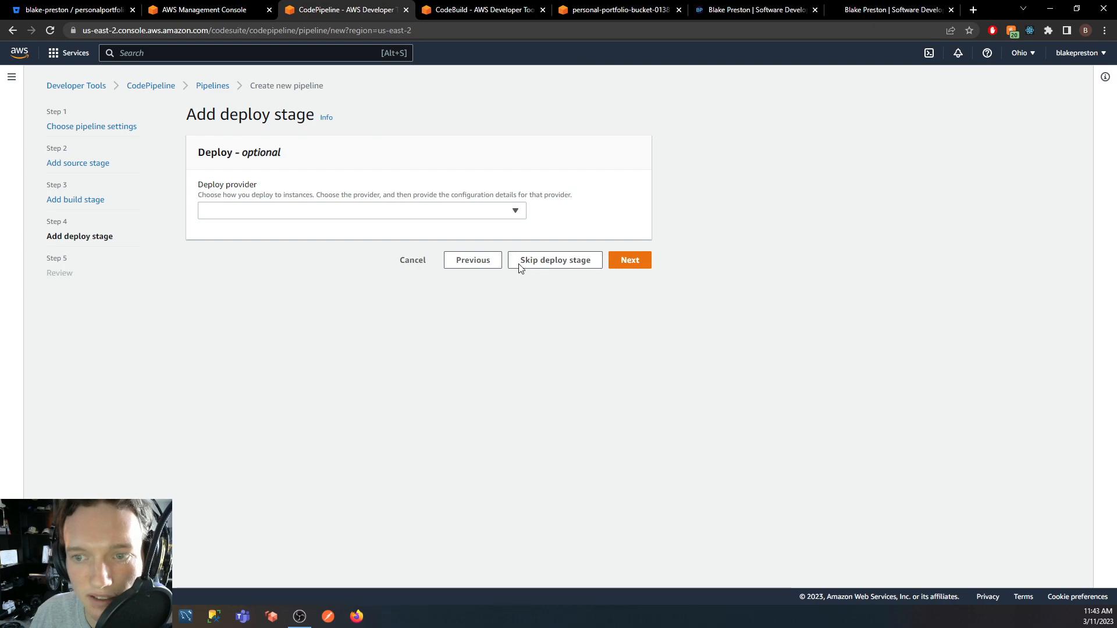
pyautogui.click(553, 260)
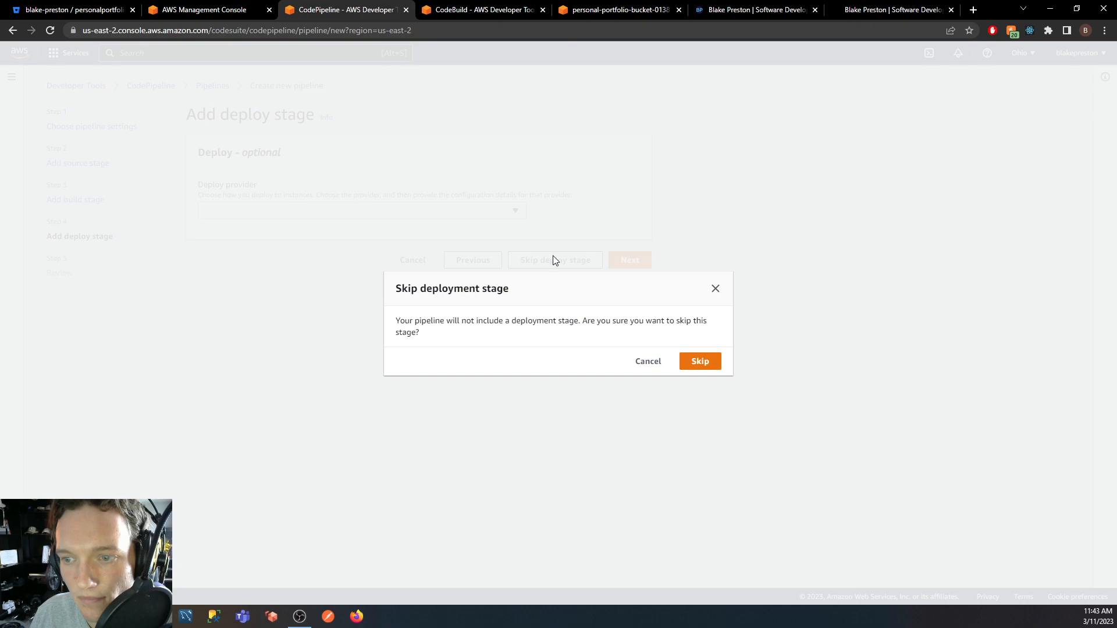
pyautogui.click(698, 360)
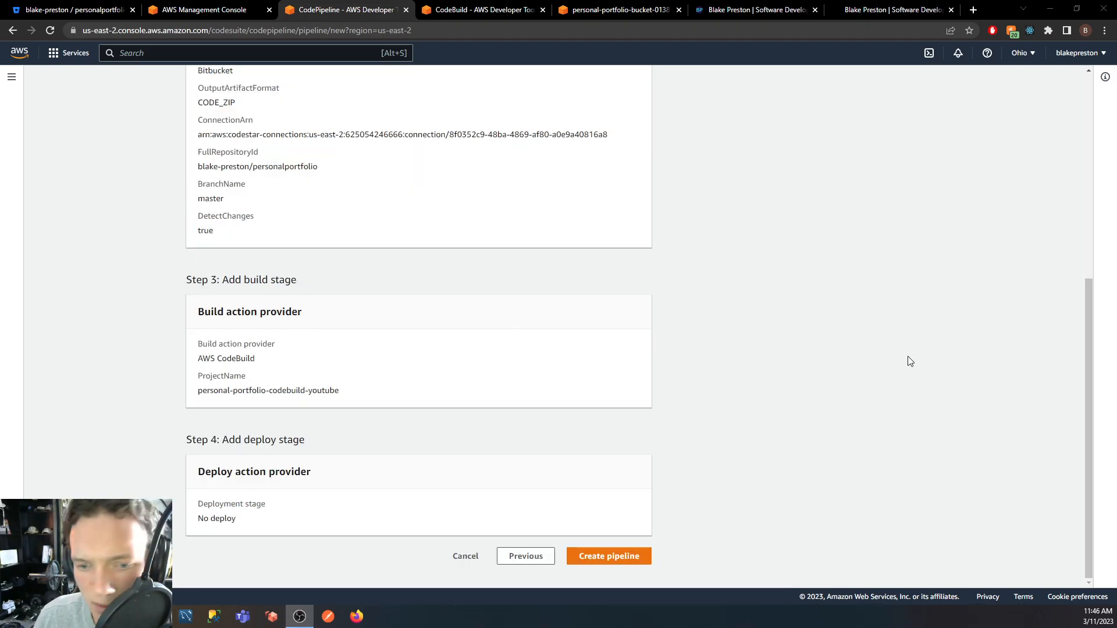
# Review the pipeline settings summary, including the pipeline name, artifact location and service role.
pyautogui.scroll(6, 770, 354)
pyautogui.scroll(-6, 770, 355)
pyautogui.scroll(6, 685, 414)
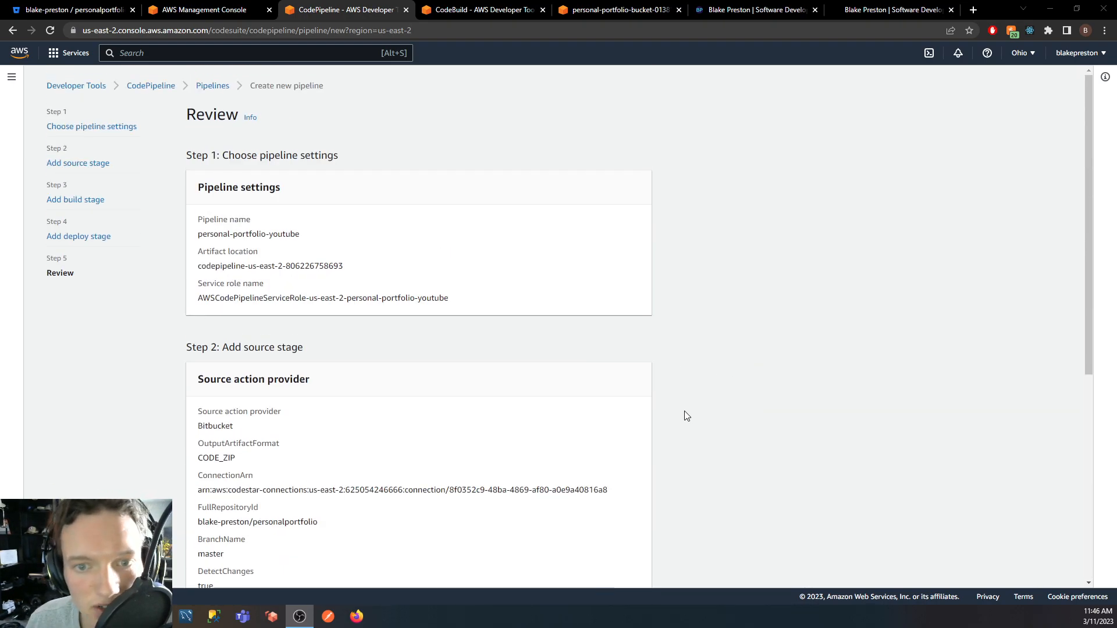
pyautogui.doubleClick(235, 128)
pyautogui.click(317, 138)
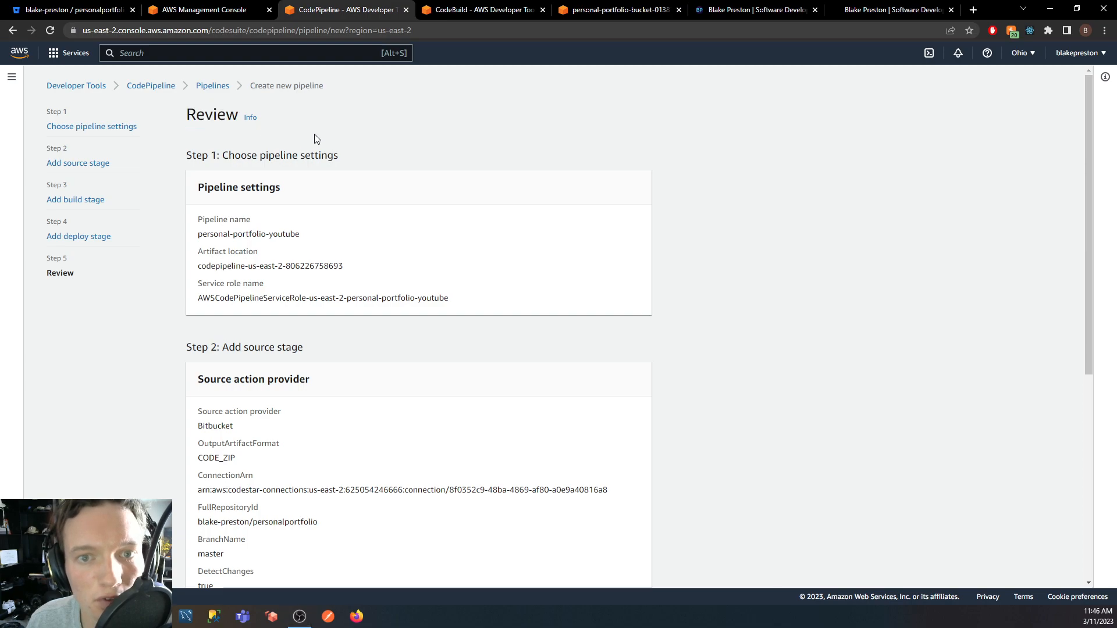
pyautogui.moveTo(341, 157); pyautogui.dragTo(227, 156)
pyautogui.click(389, 165)
pyautogui.scroll(-2, 366, 237)
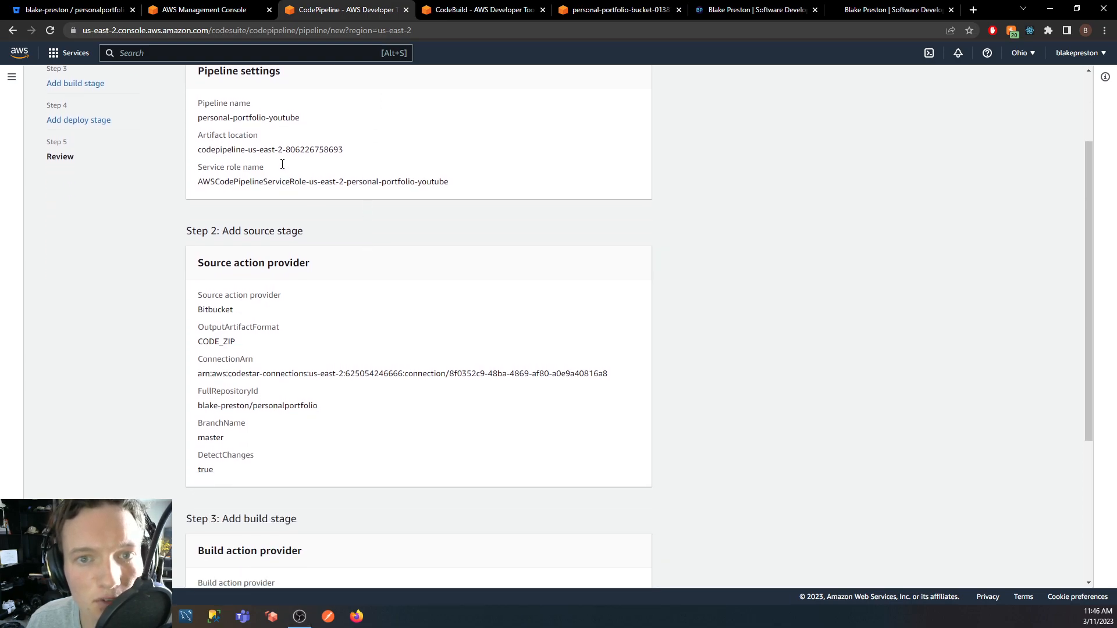
pyautogui.moveTo(296, 114); pyautogui.dragTo(195, 69)
pyautogui.click(373, 285)
# Review the source connection, repository and branch details and the build action provider in the pipeline summary.
pyautogui.scroll(-3, 366, 268)
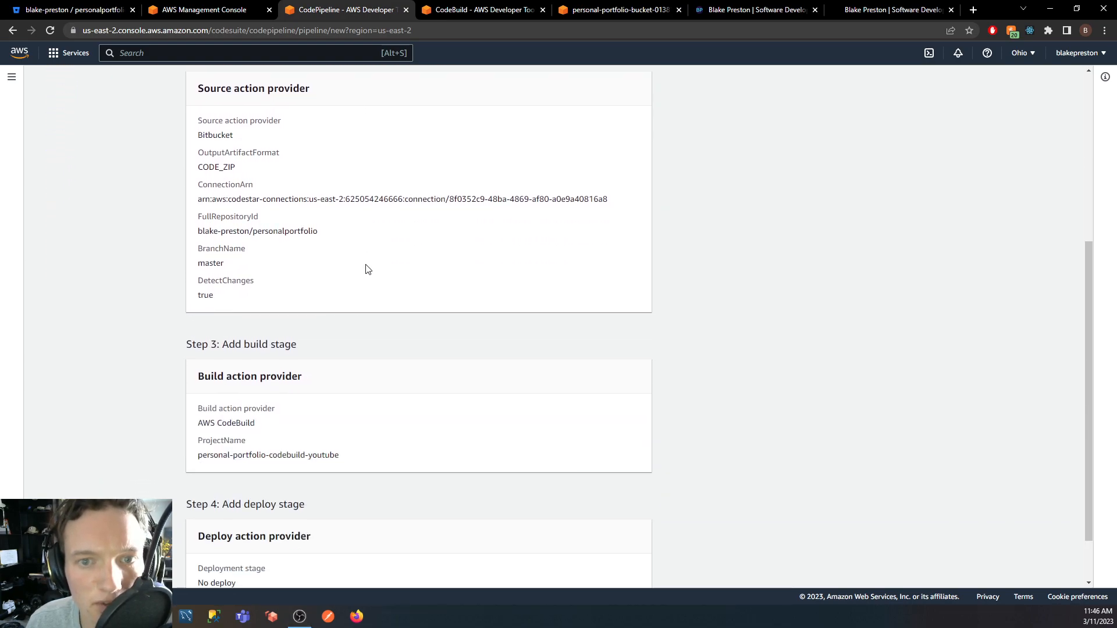
pyautogui.doubleClick(274, 198)
pyautogui.doubleClick(374, 199)
pyautogui.scroll(-1, 375, 244)
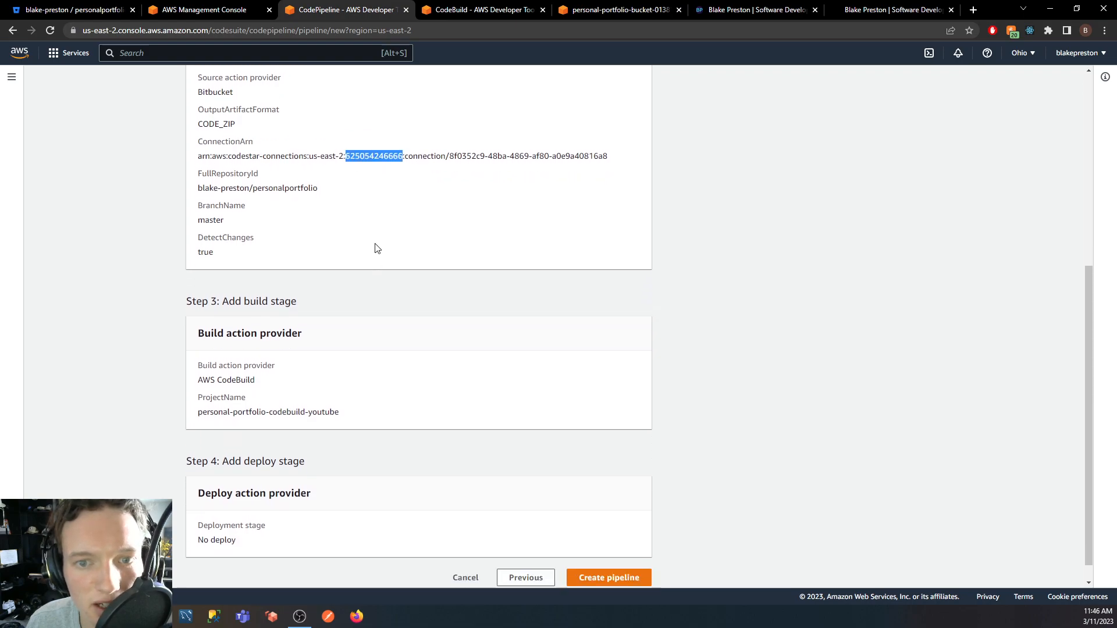
pyautogui.doubleClick(237, 359)
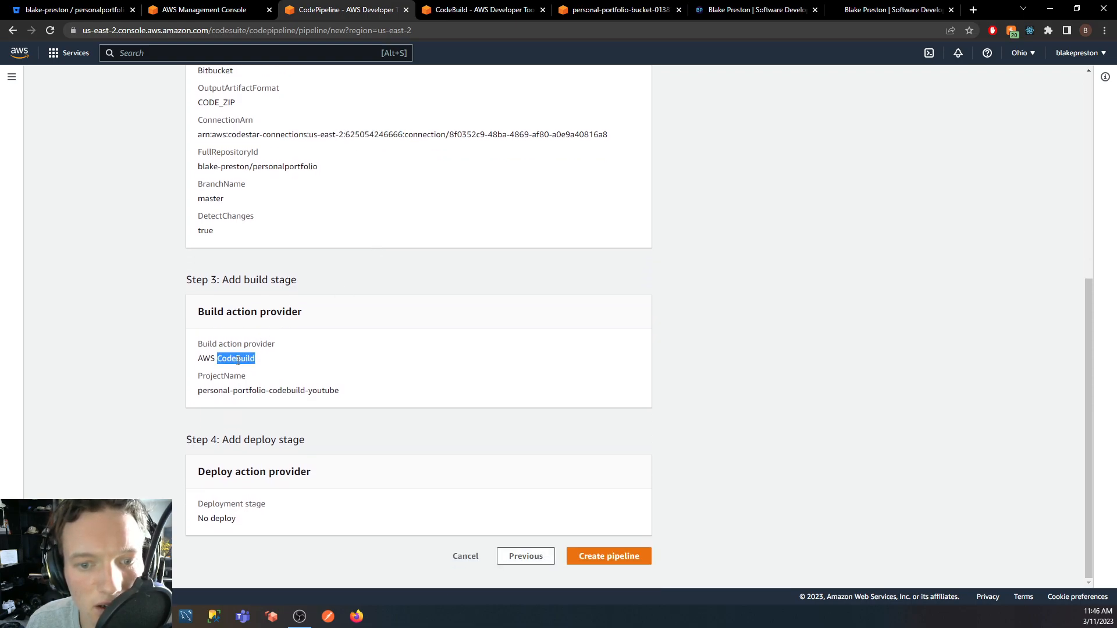
pyautogui.click(259, 365)
pyautogui.moveTo(255, 357); pyautogui.dragTo(196, 359)
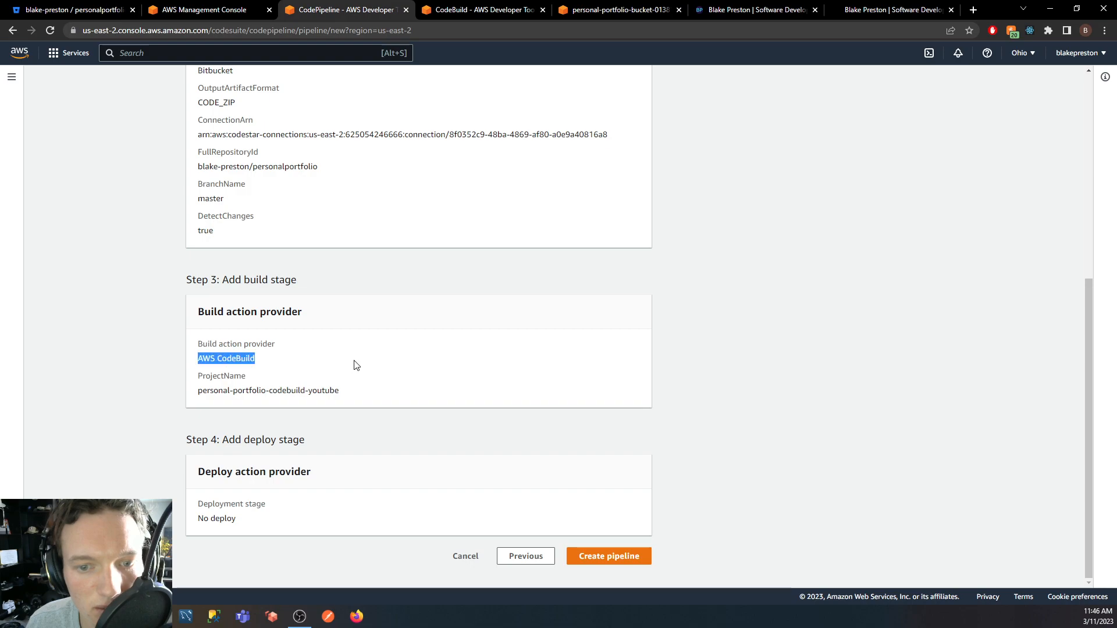
pyautogui.click(255, 361)
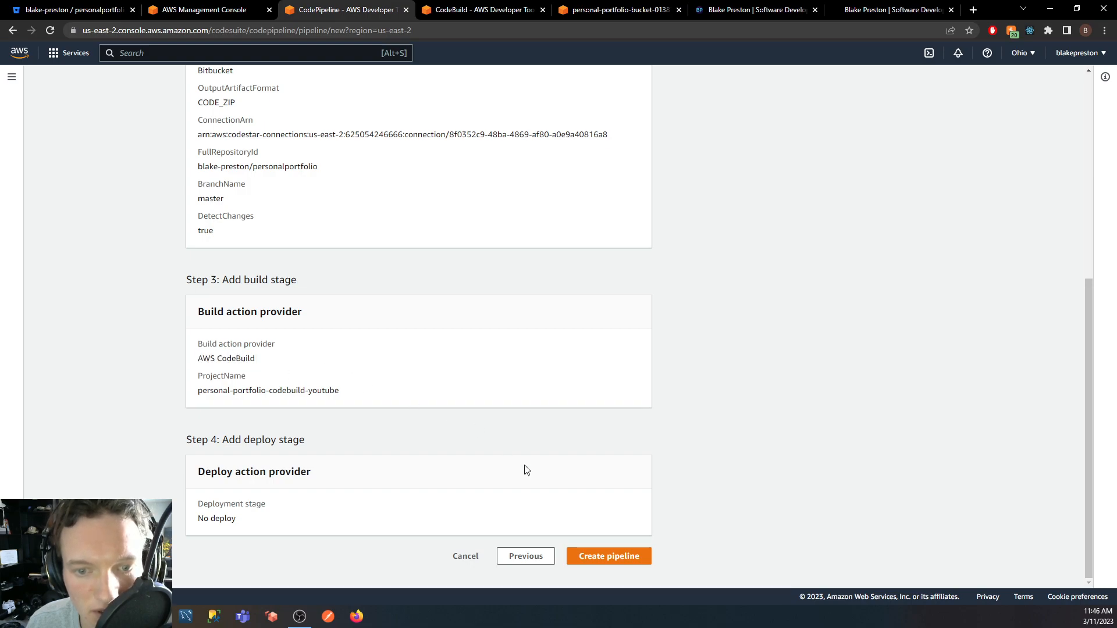
# Create the personal-portfolio-youtube pipeline and check the progress of its Source stage.
pyautogui.click(622, 557)
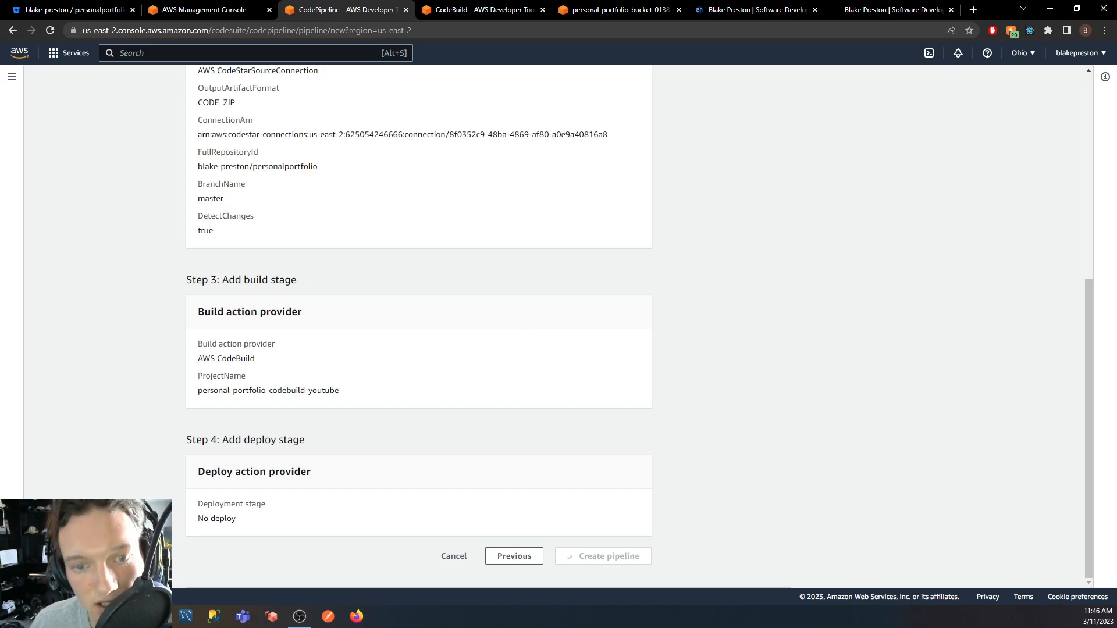
pyautogui.tripleClick(226, 312)
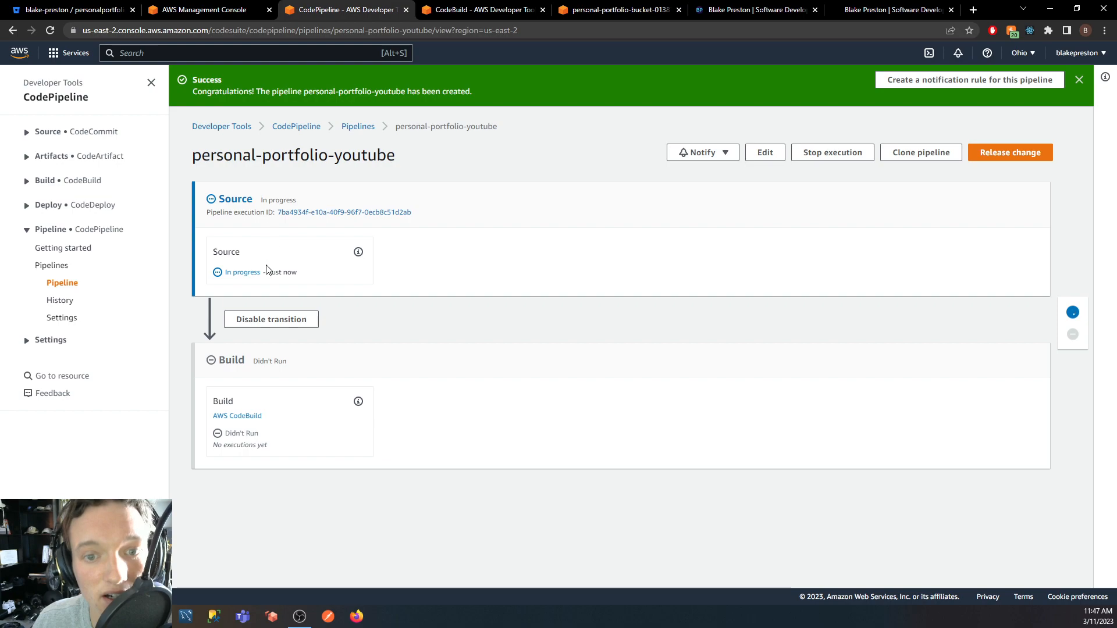
pyautogui.doubleClick(230, 199)
pyautogui.click(306, 201)
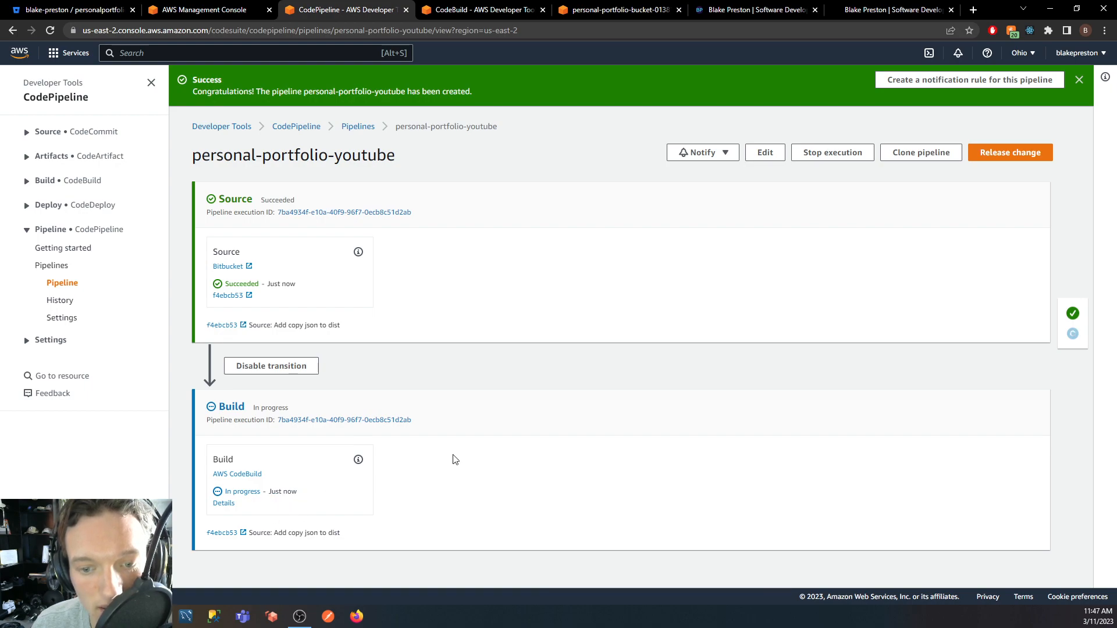
# Switch to Visual Studio Code and review the phases section of buildspec.yml, including the install phase's npm install command.
pyautogui.moveTo(186, 616)
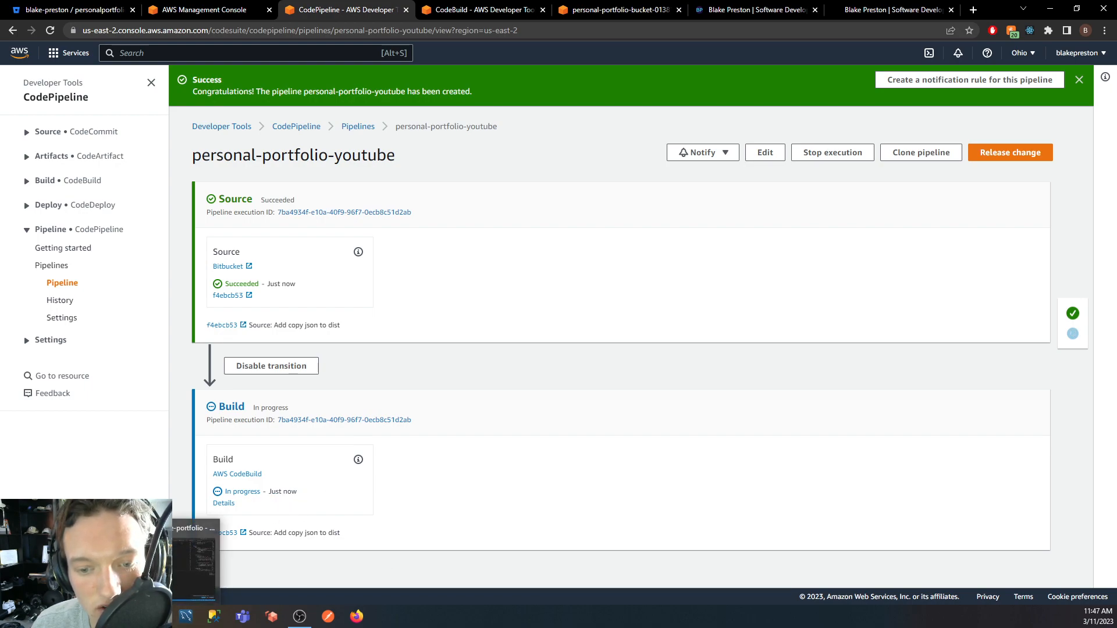
pyautogui.click(194, 562)
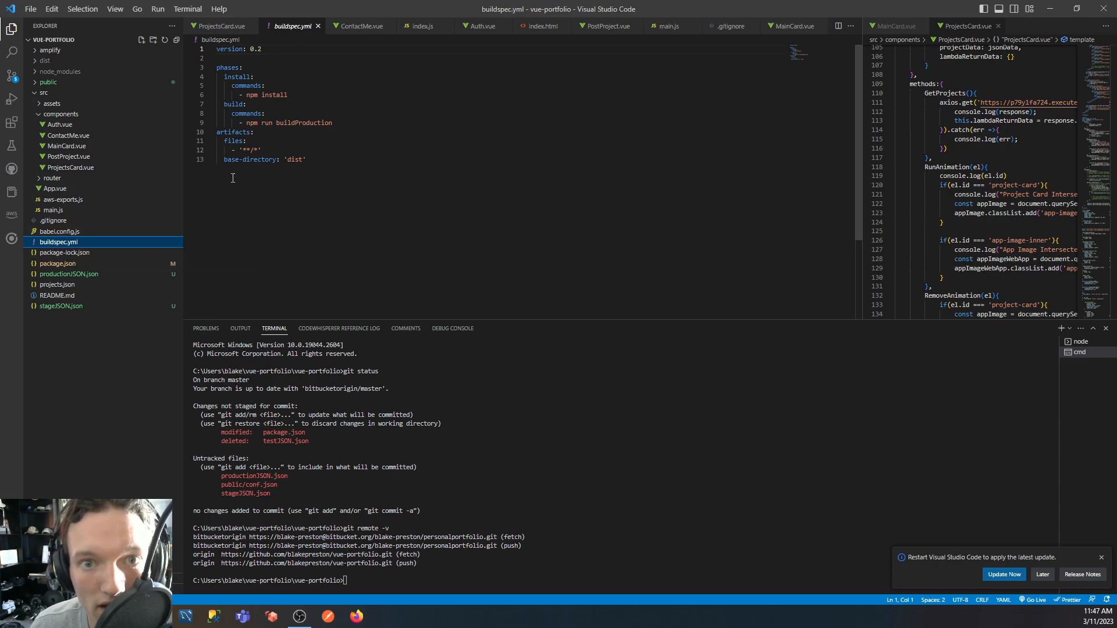
pyautogui.moveTo(338, 160); pyautogui.dragTo(222, 61)
pyautogui.click(223, 63)
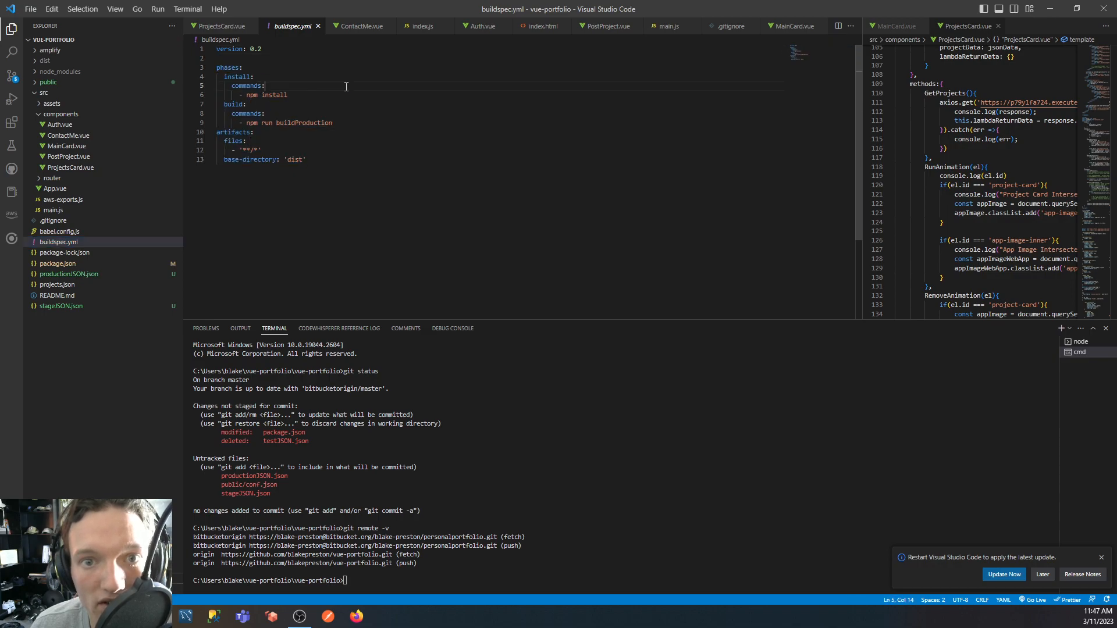
pyautogui.doubleClick(227, 68)
pyautogui.click(278, 80)
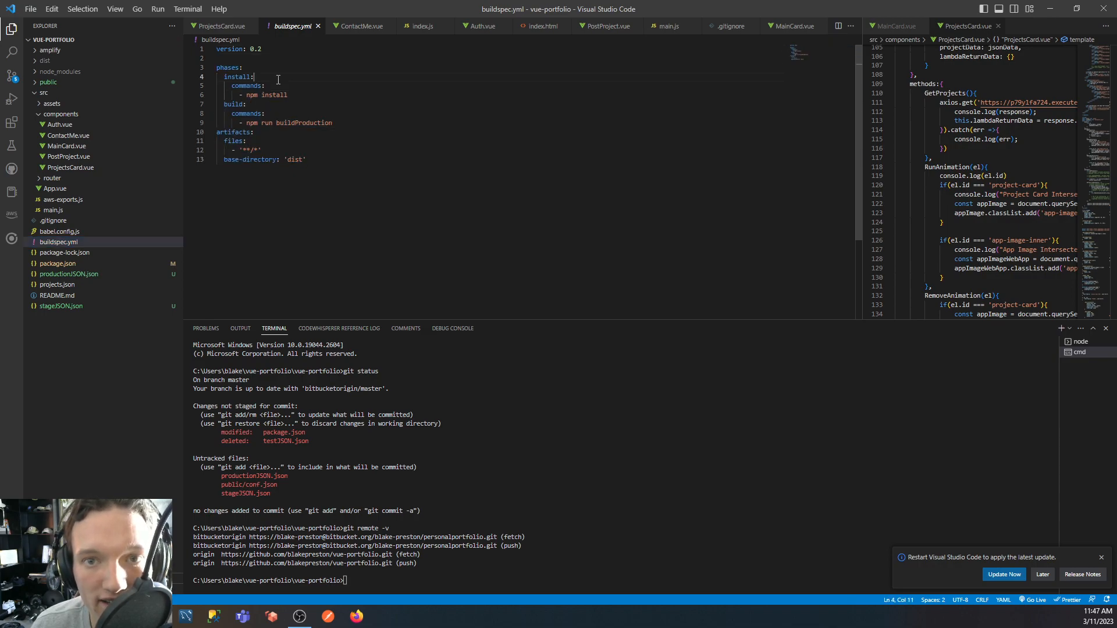
pyautogui.scroll(-1, 369, 186)
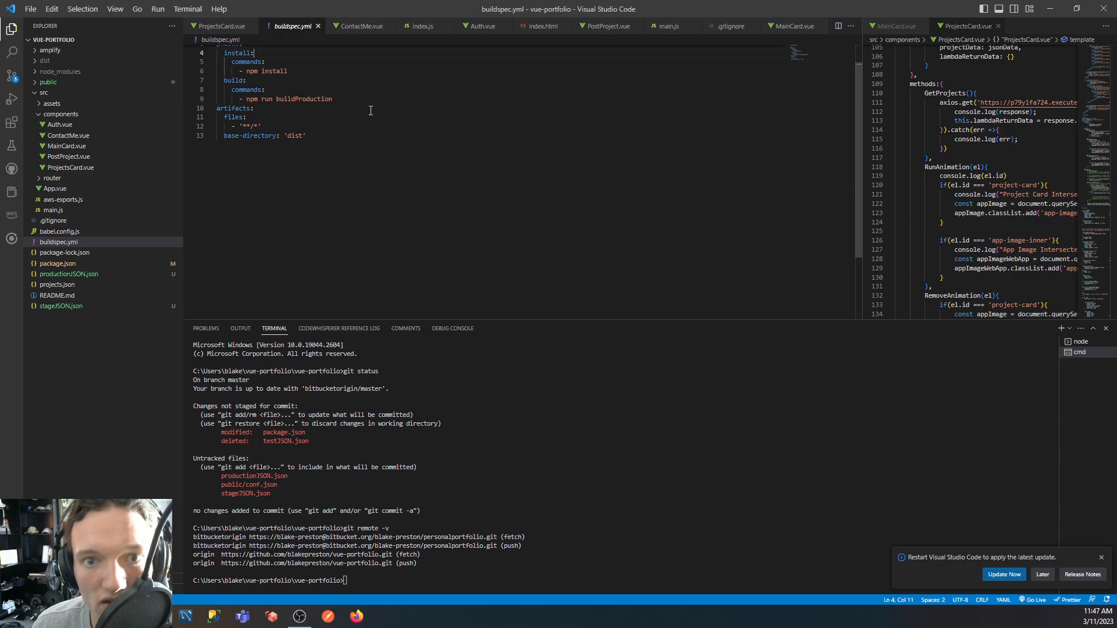
pyautogui.scroll(1, 362, 194)
pyautogui.doubleClick(238, 77)
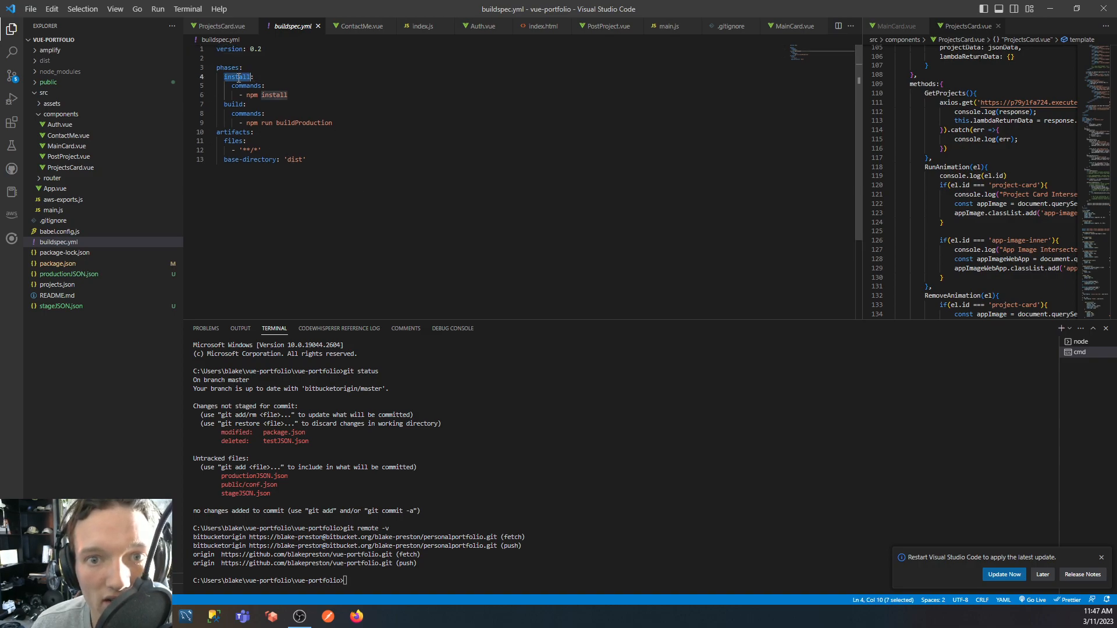
pyautogui.click(354, 89)
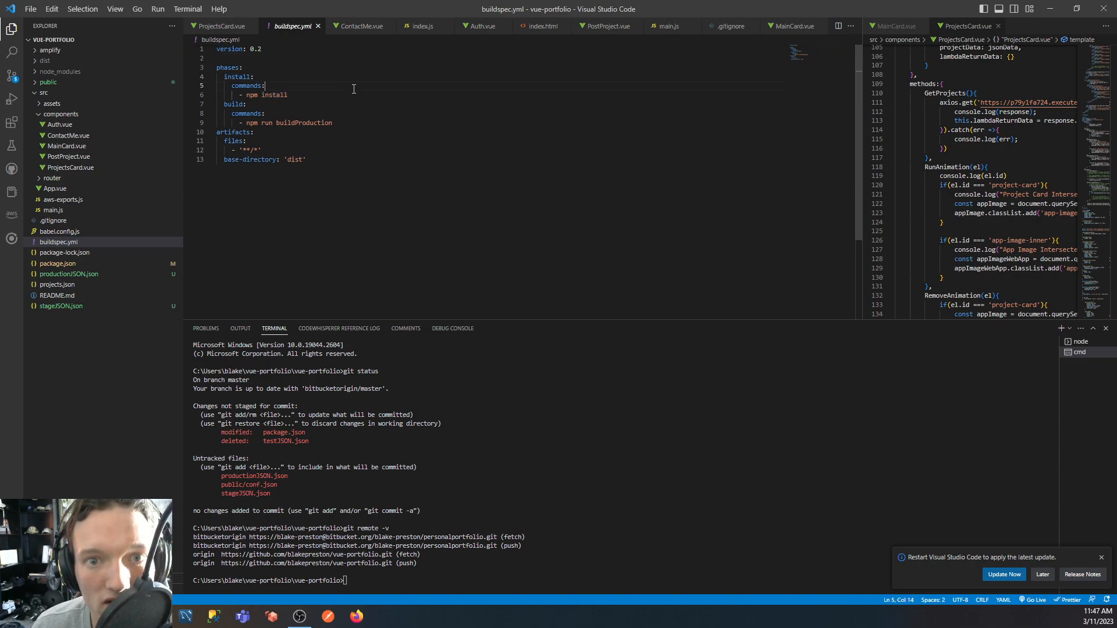
# Examine the build phase in buildspec.yml and its npm run buildProduction command.
pyautogui.moveTo(224, 102); pyautogui.dragTo(302, 123)
pyautogui.click(369, 127)
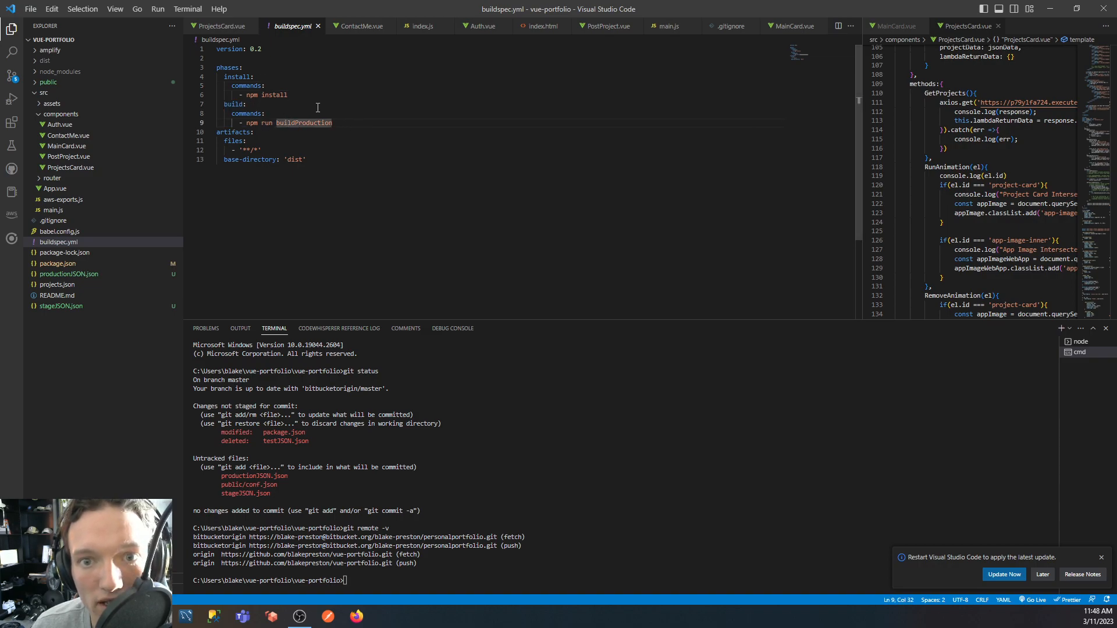
pyautogui.doubleClick(303, 123)
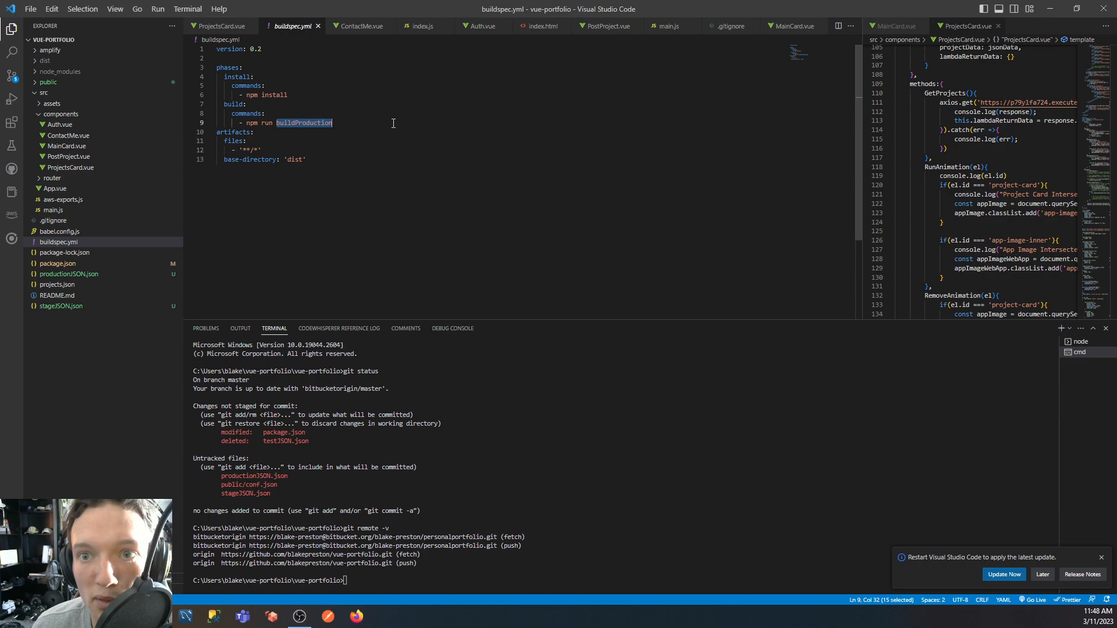
pyautogui.click(344, 99)
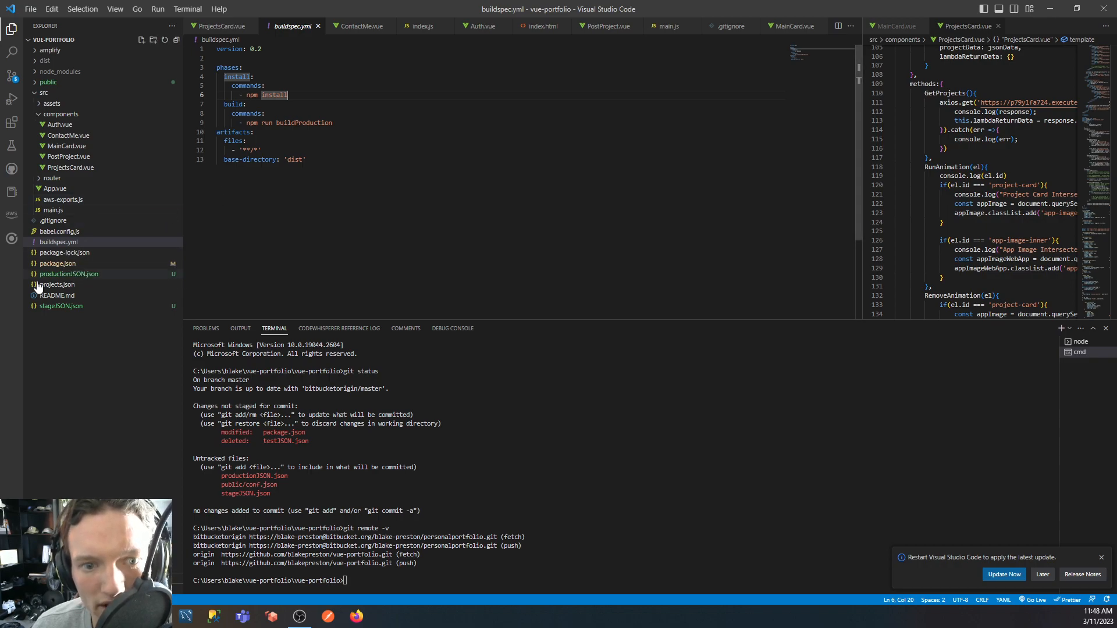
# Open package.json and examine the buildProduction script, including its vue-cli-service build part.
pyautogui.click(64, 264)
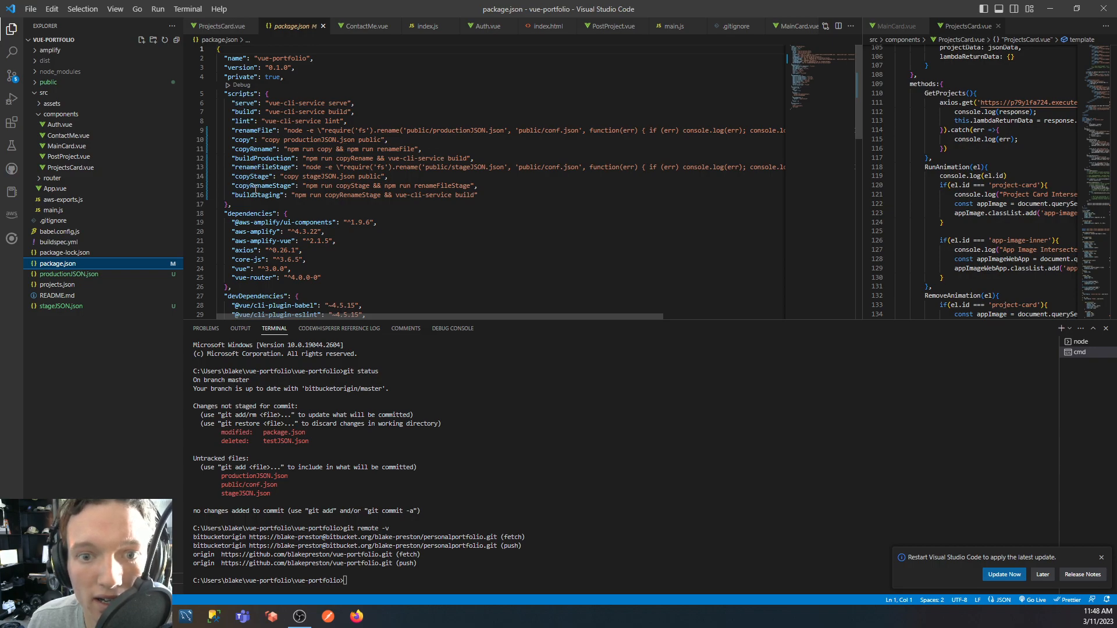
pyautogui.doubleClick(248, 157)
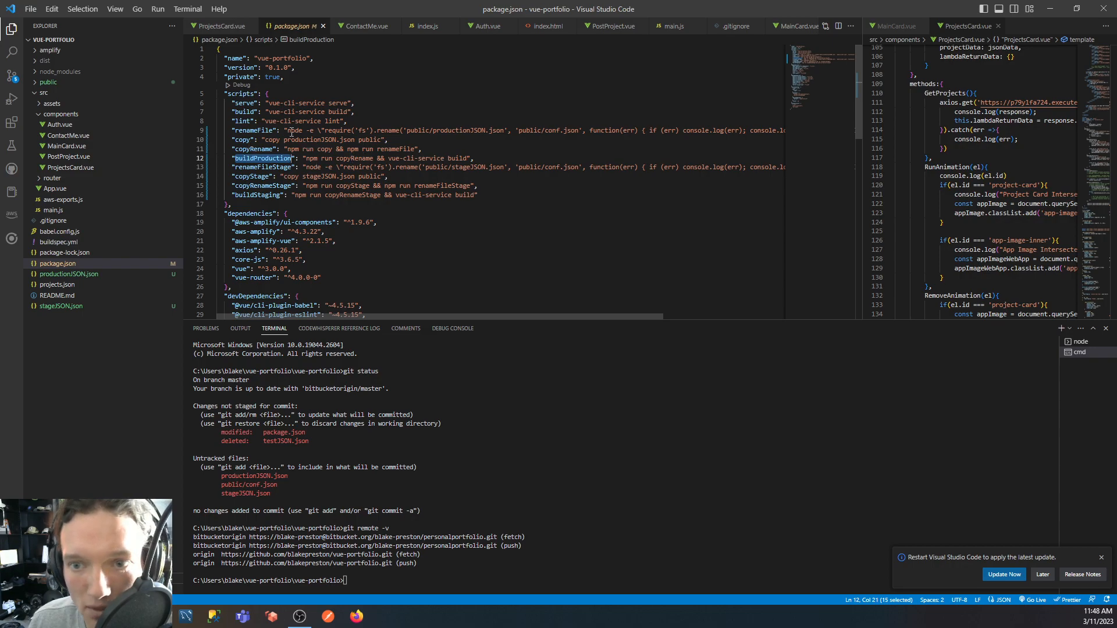
pyautogui.moveTo(391, 159); pyautogui.dragTo(465, 158)
pyautogui.click(484, 158)
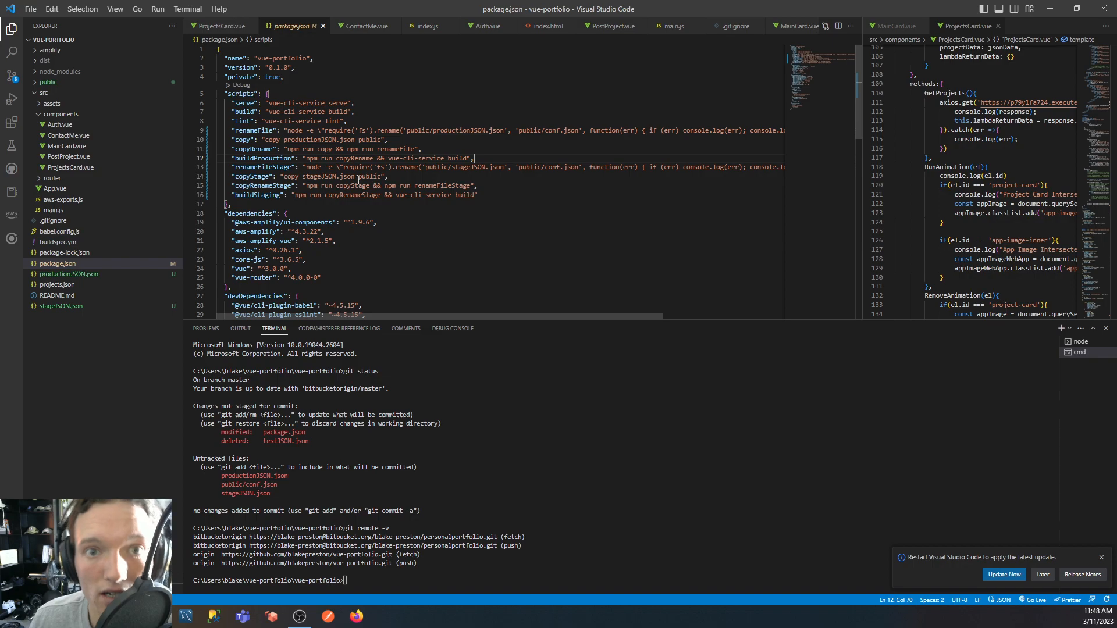
# Return to buildspec.yml and examine the artifacts section, covering the files pattern and the dist base directory.
pyautogui.click(63, 242)
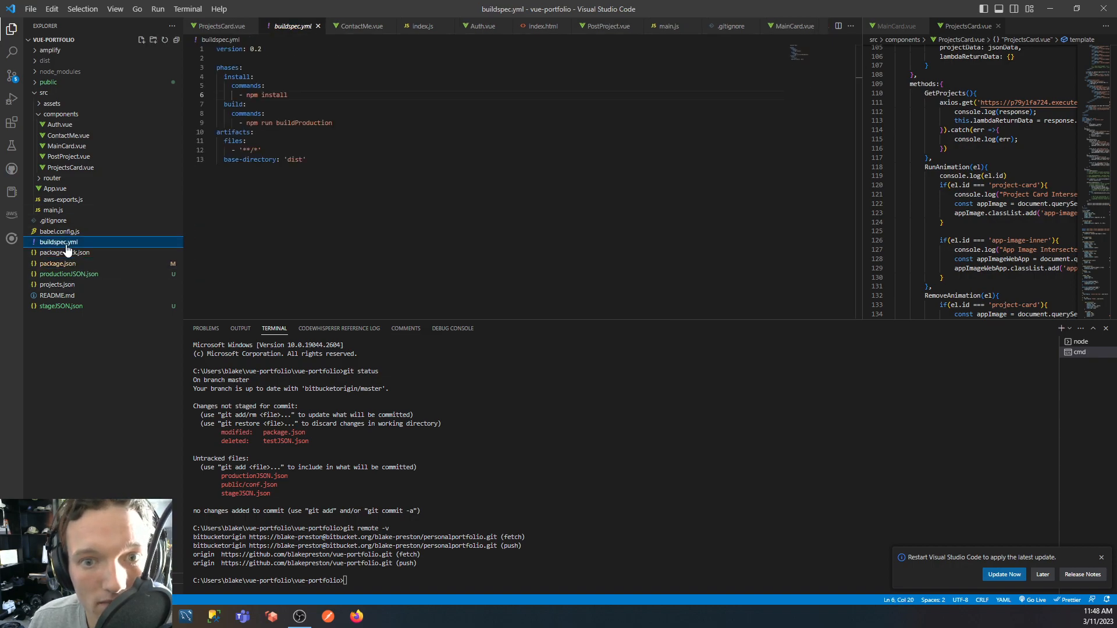
pyautogui.tripleClick(262, 165)
pyautogui.click(324, 158)
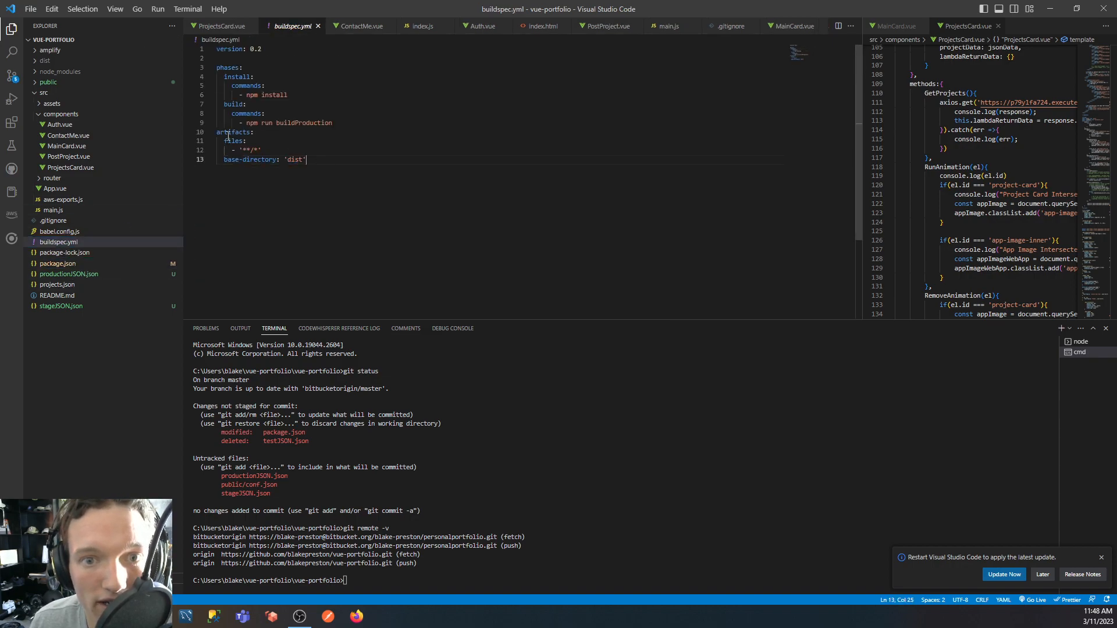
pyautogui.doubleClick(225, 133)
pyautogui.click(255, 133)
pyautogui.doubleClick(238, 141)
pyautogui.click(263, 143)
pyautogui.moveTo(262, 151); pyautogui.dragTo(240, 151)
pyautogui.click(270, 152)
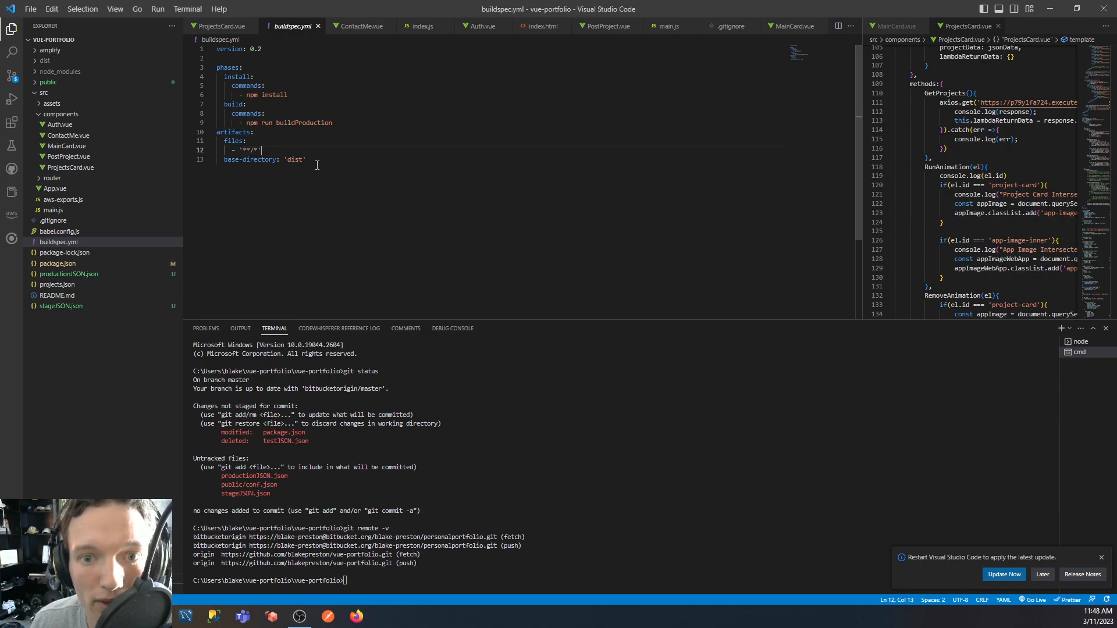
pyautogui.moveTo(305, 160); pyautogui.dragTo(224, 160)
pyautogui.click(266, 161)
pyautogui.doubleClick(265, 161)
pyautogui.doubleClick(294, 160)
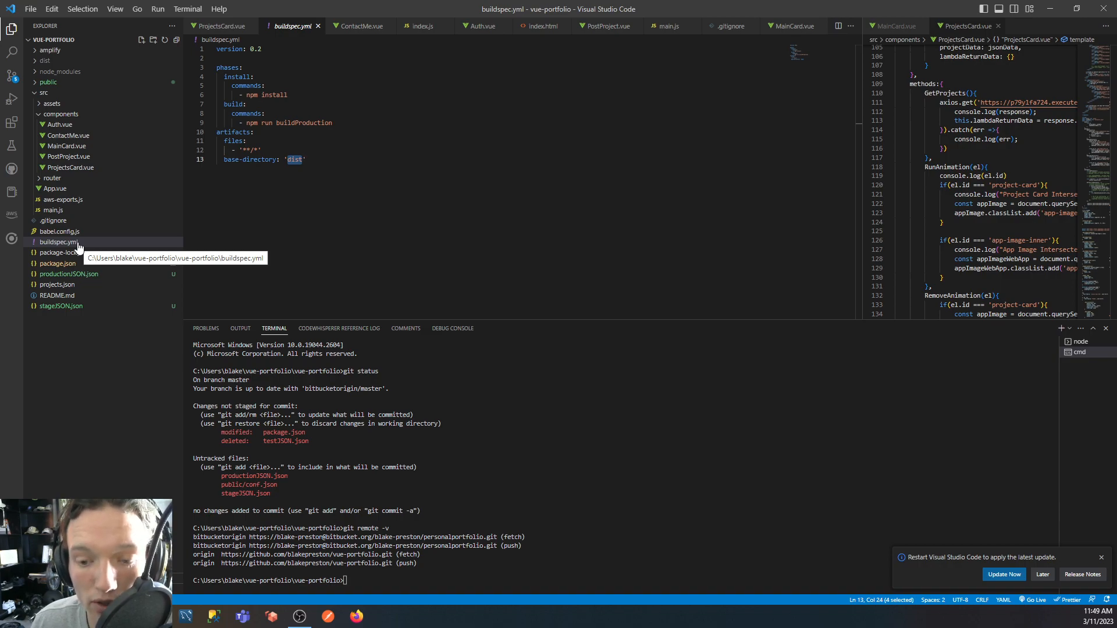
# Look over the buildspec.yml phases once more, and check the pipeline's Build stage status in the browser.
pyautogui.click(338, 157)
pyautogui.moveTo(232, 68); pyautogui.dragTo(319, 145)
pyautogui.click(319, 145)
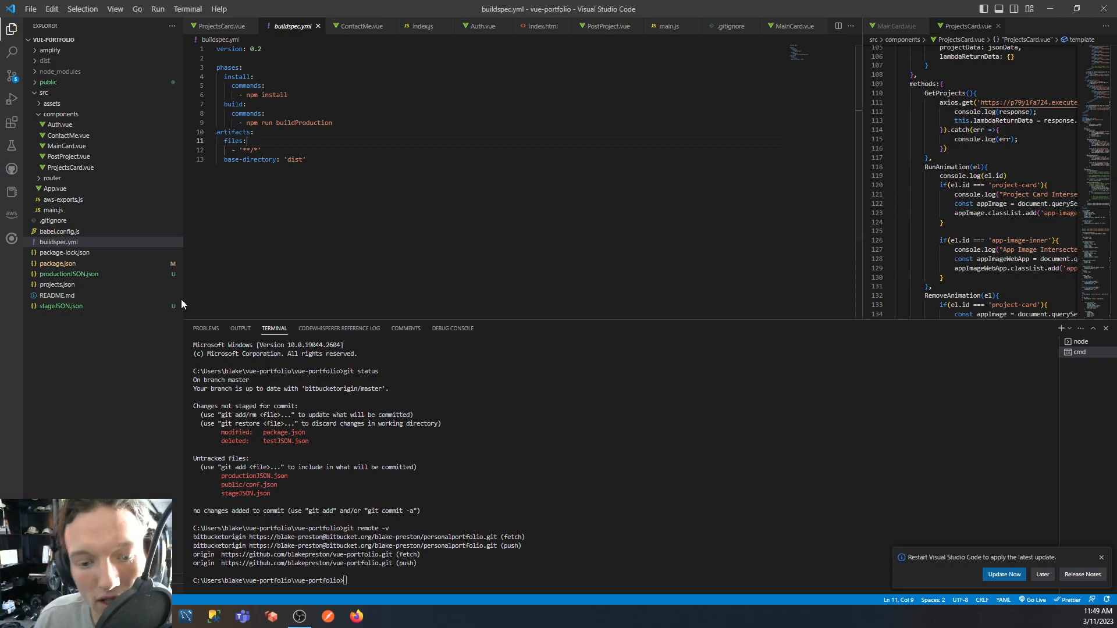
pyautogui.hotkey('alt', 'Tab')
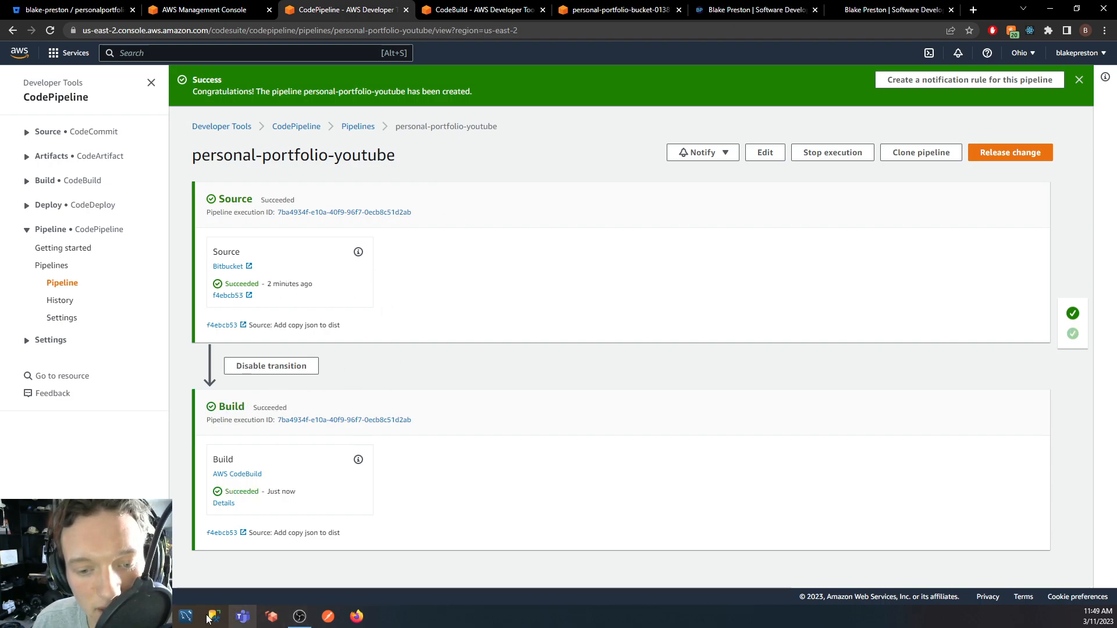
# Switch back to Visual Studio Code and examine the header greeting in the template of MainCard.vue.
pyautogui.hotkey('alt', 'Tab')
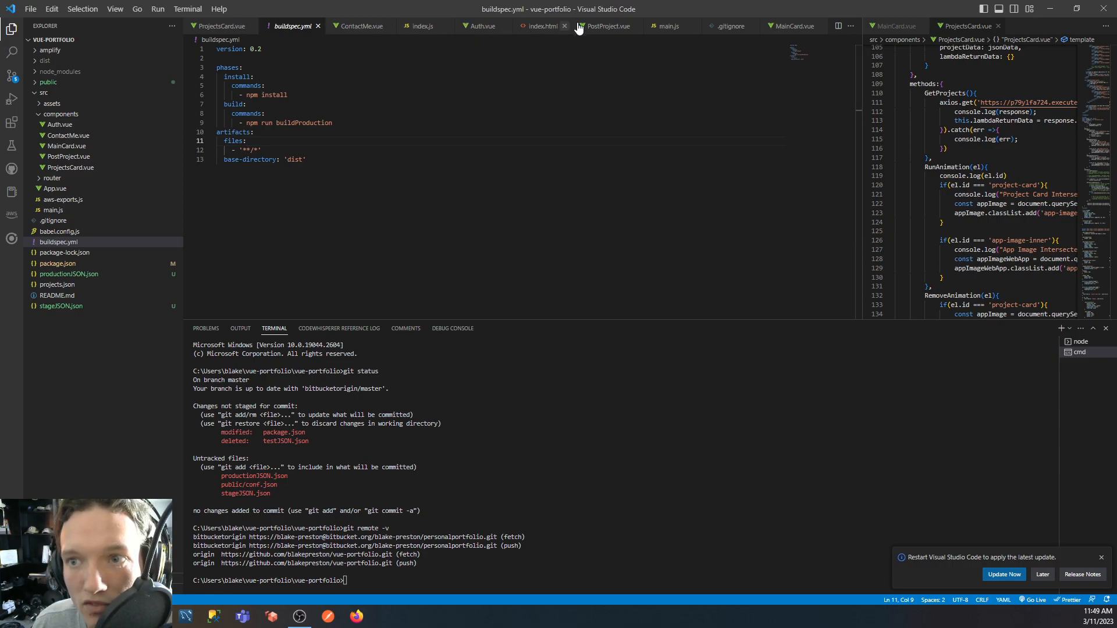
pyautogui.click(813, 27)
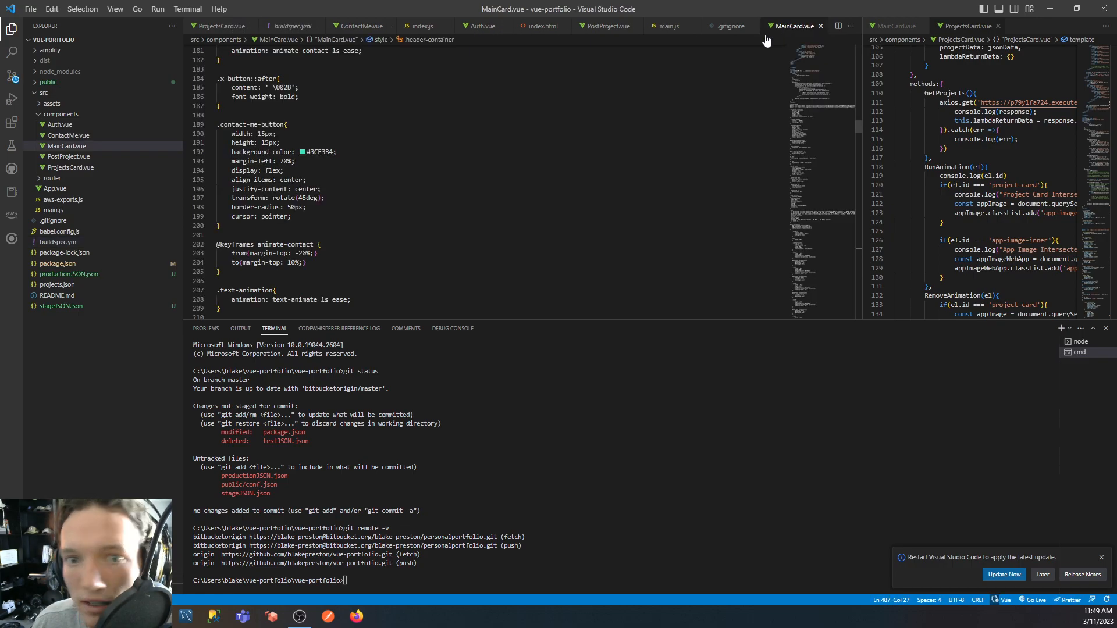
pyautogui.scroll(15, 419, 242)
pyautogui.scroll(20, 419, 242)
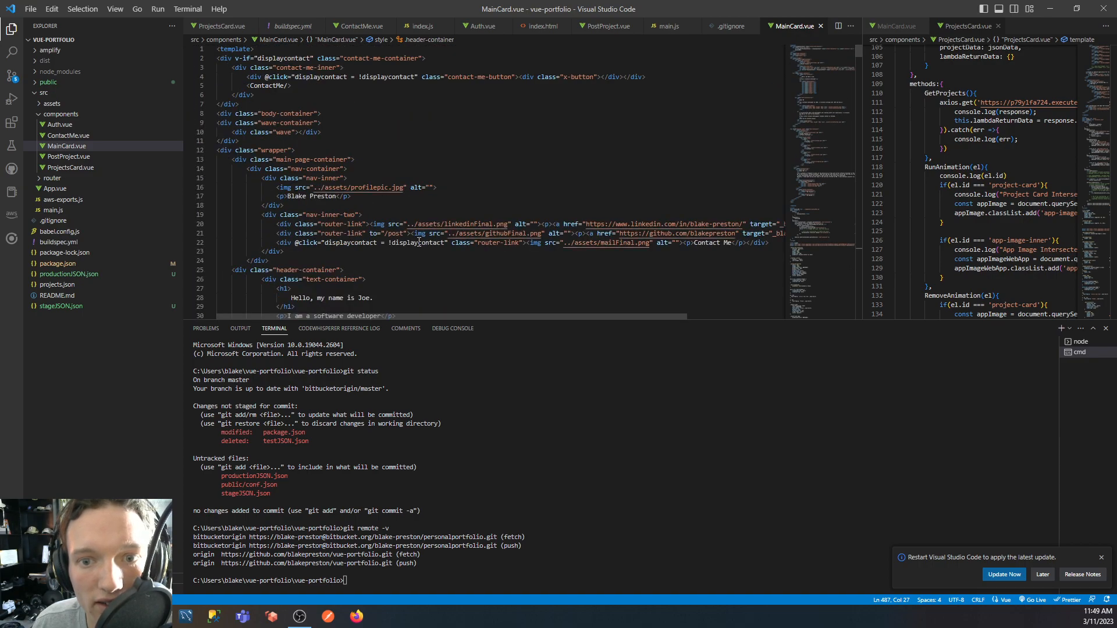
pyautogui.scroll(-4, 419, 242)
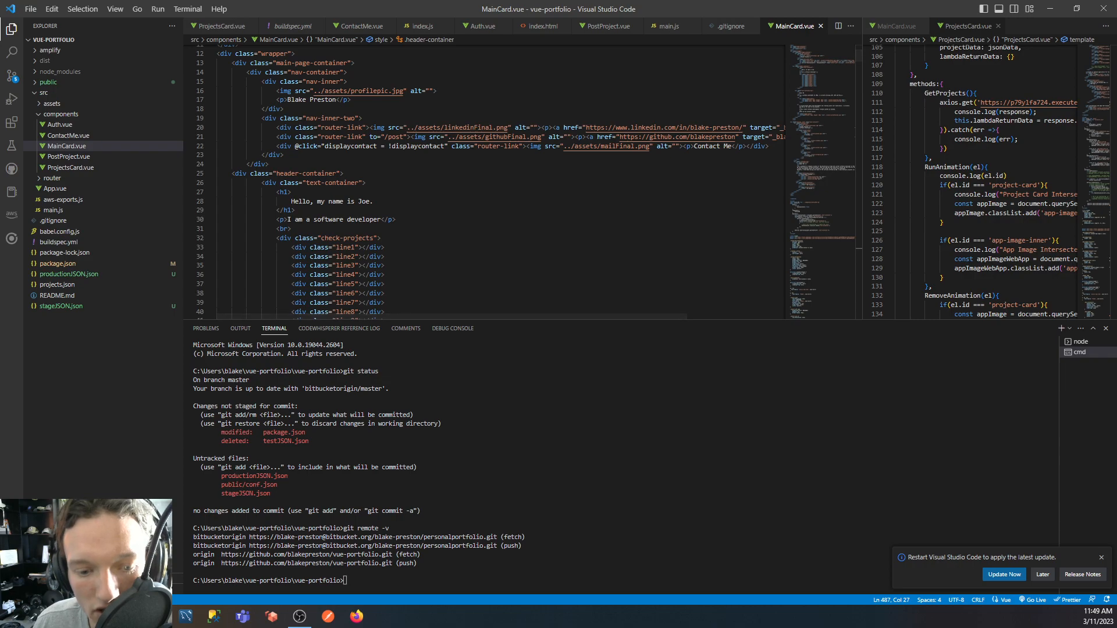
# Switch to the browser, view the live portfolio site and the Bitbucket repository, and return to the personal-portfolio-youtube pipeline.
pyautogui.hotkey('alt', 'Tab')
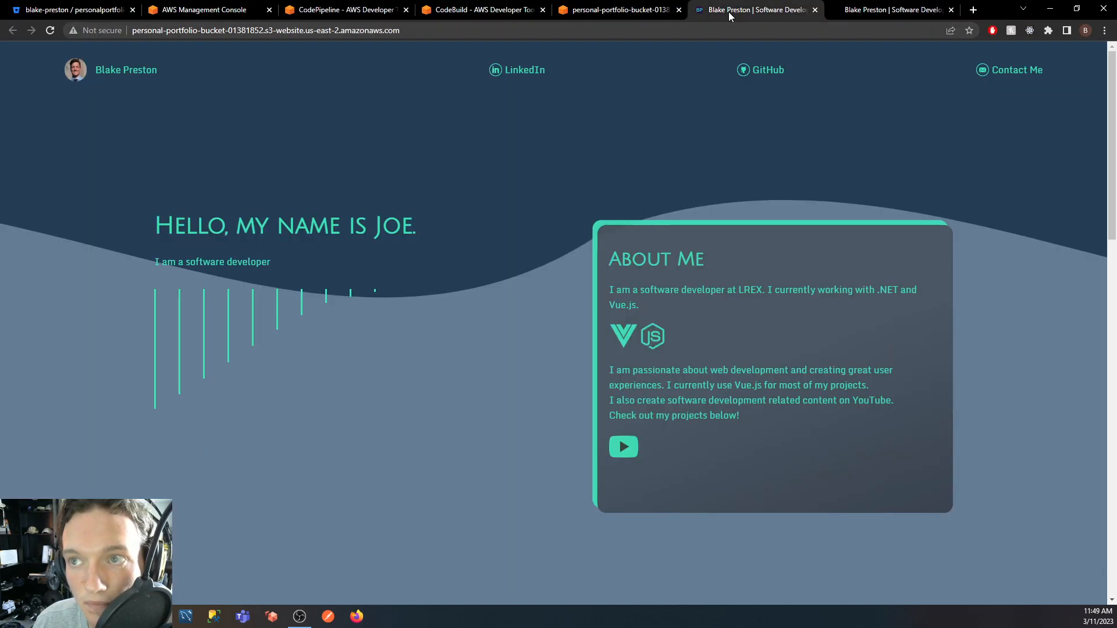
pyautogui.click(729, 12)
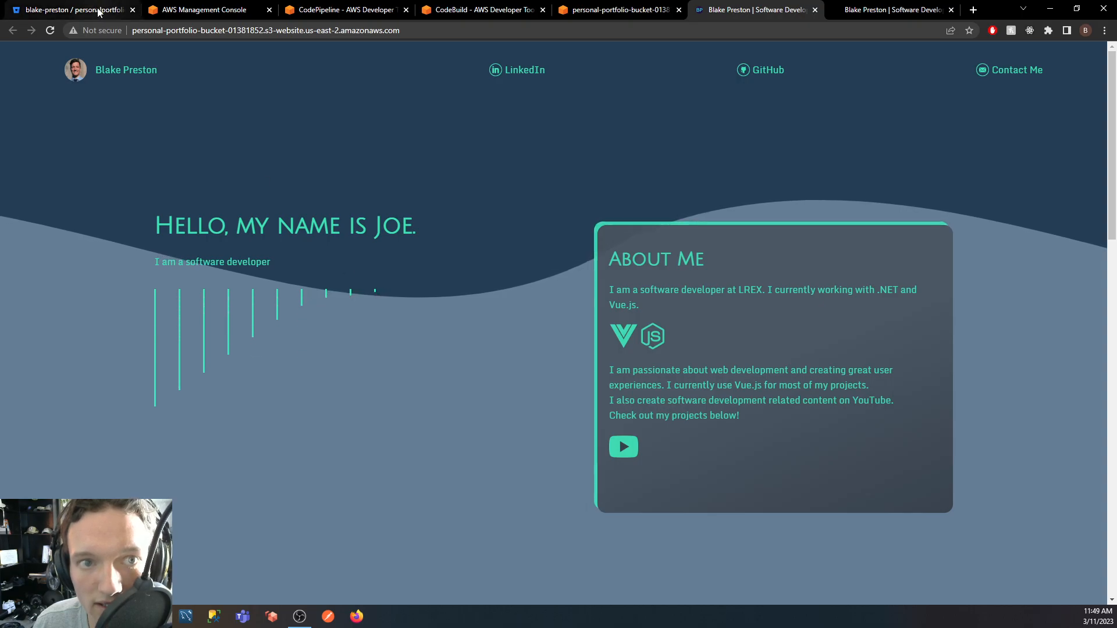
pyautogui.click(73, 10)
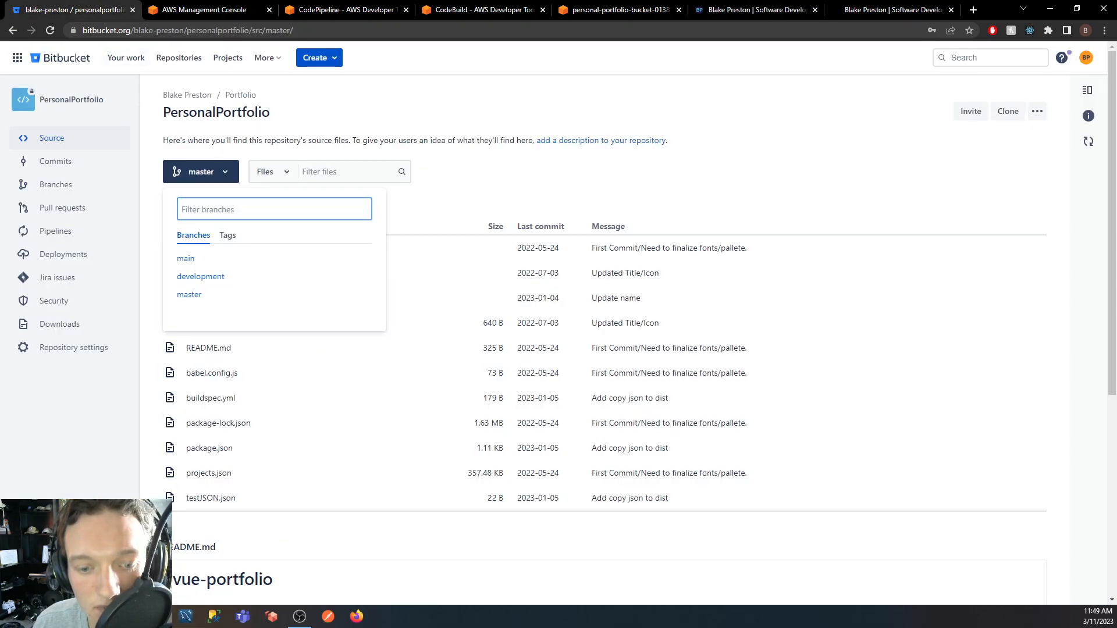
pyautogui.click(756, 10)
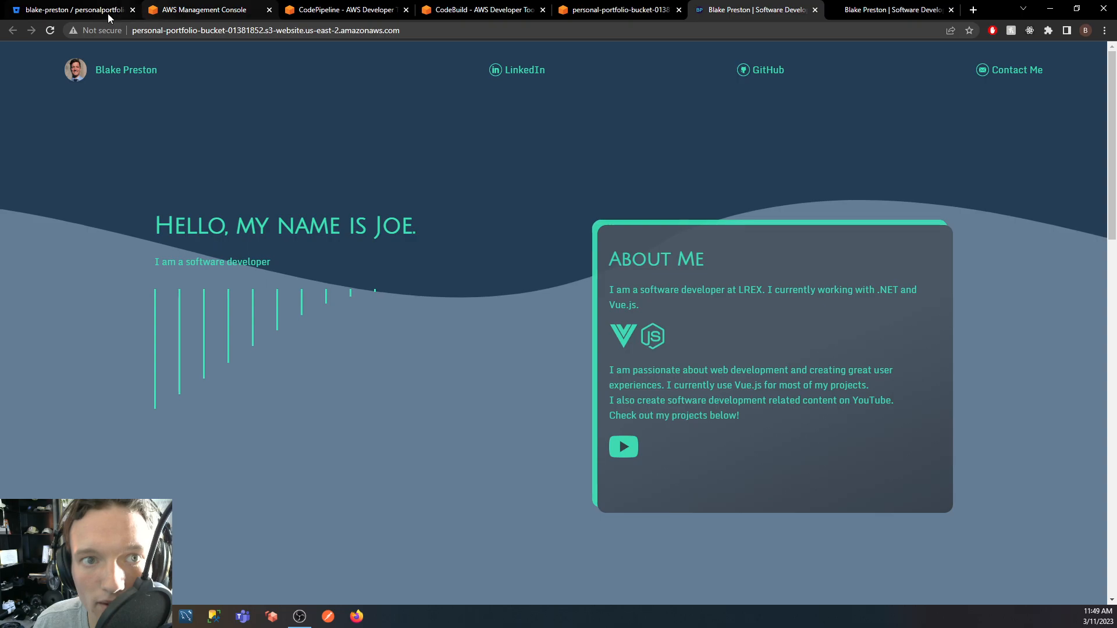
pyautogui.click(93, 12)
pyautogui.click(205, 12)
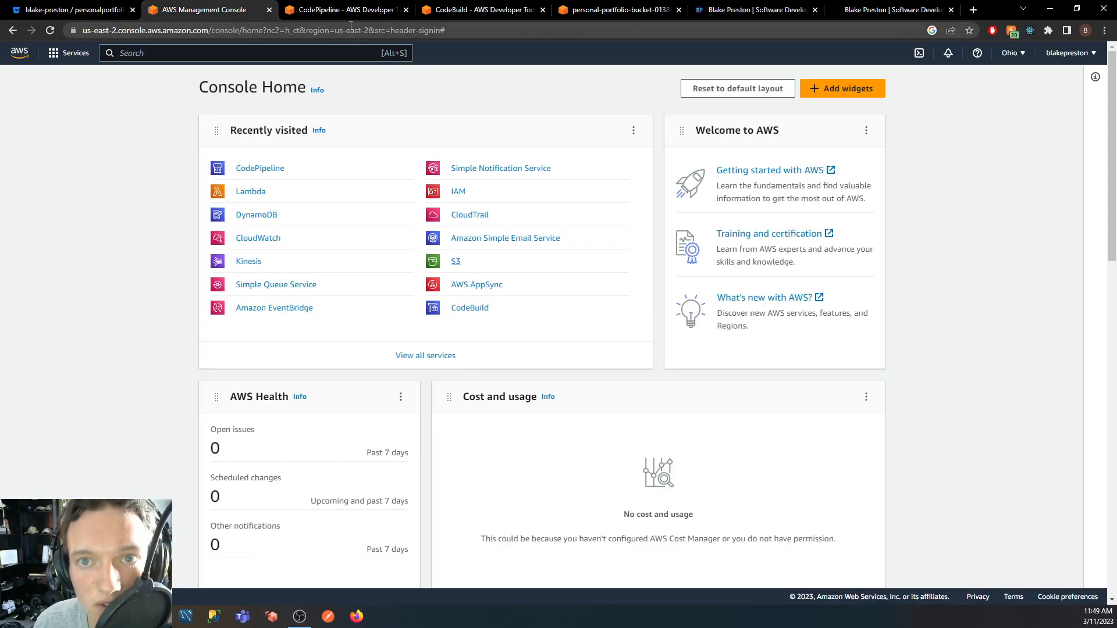
pyautogui.click(364, 9)
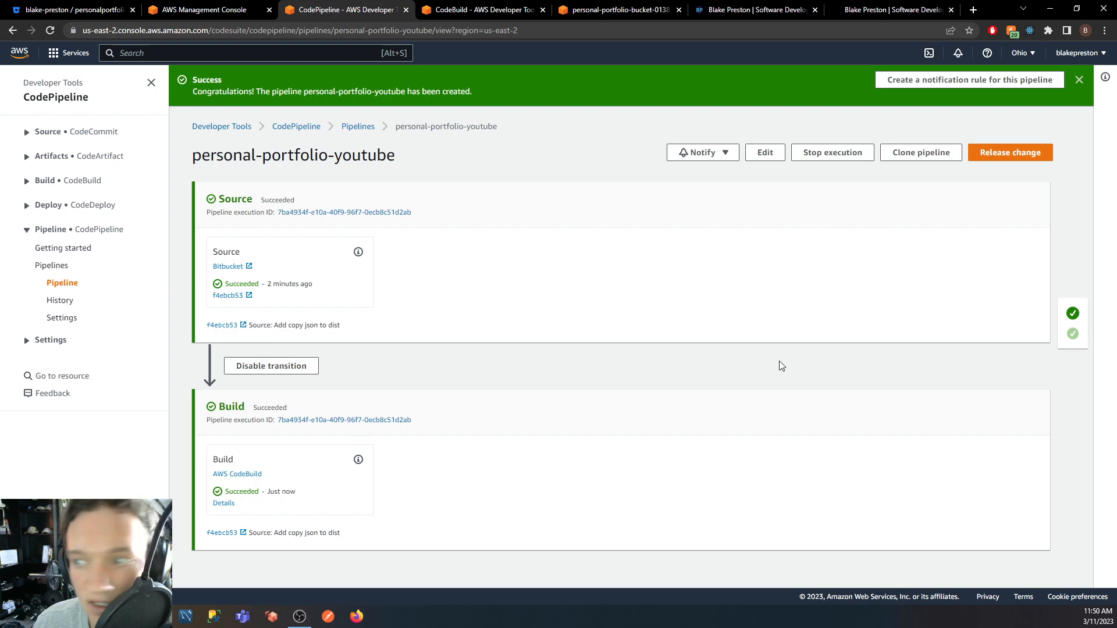
# Edit the personal-portfolio-youtube pipeline and add a stage named Deploy after the Build stage.
pyautogui.click(767, 153)
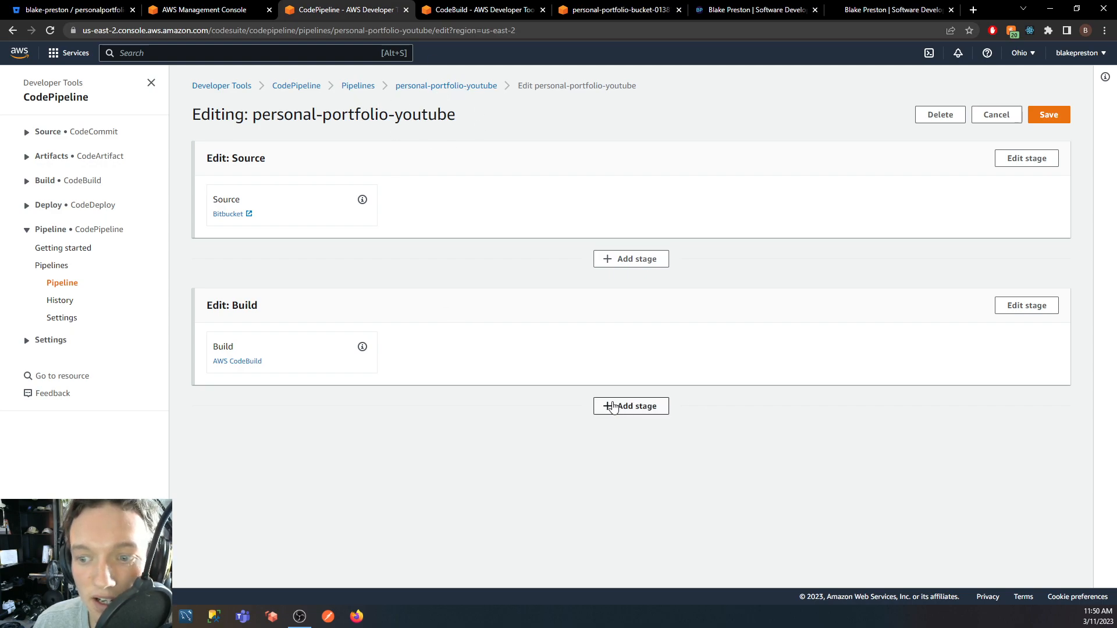
pyautogui.click(632, 407)
pyautogui.click(518, 317)
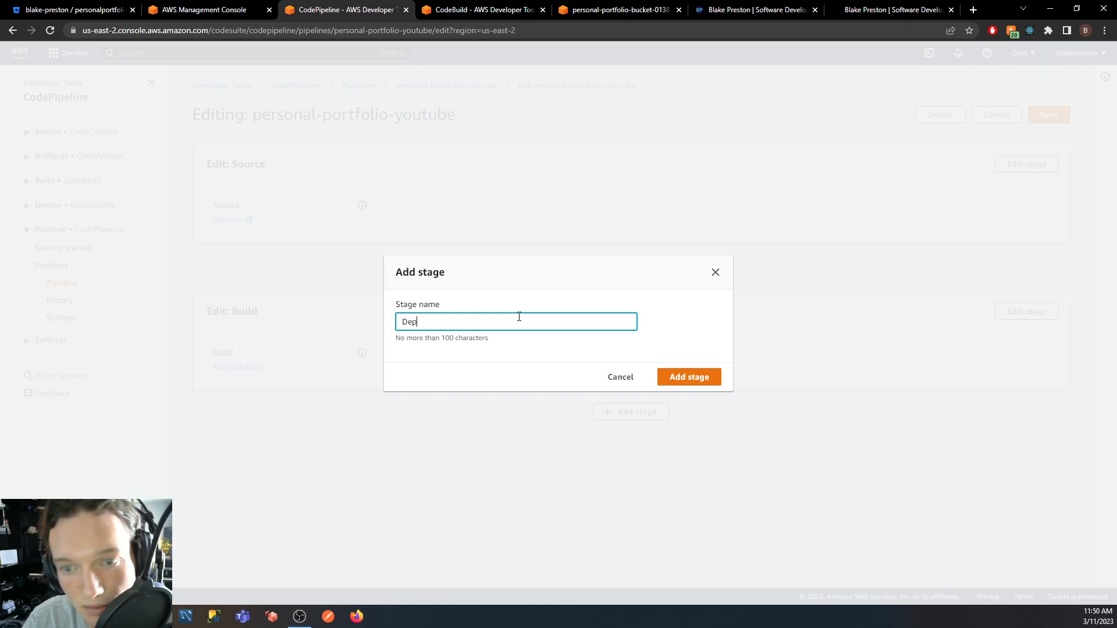
pyautogui.click(695, 385)
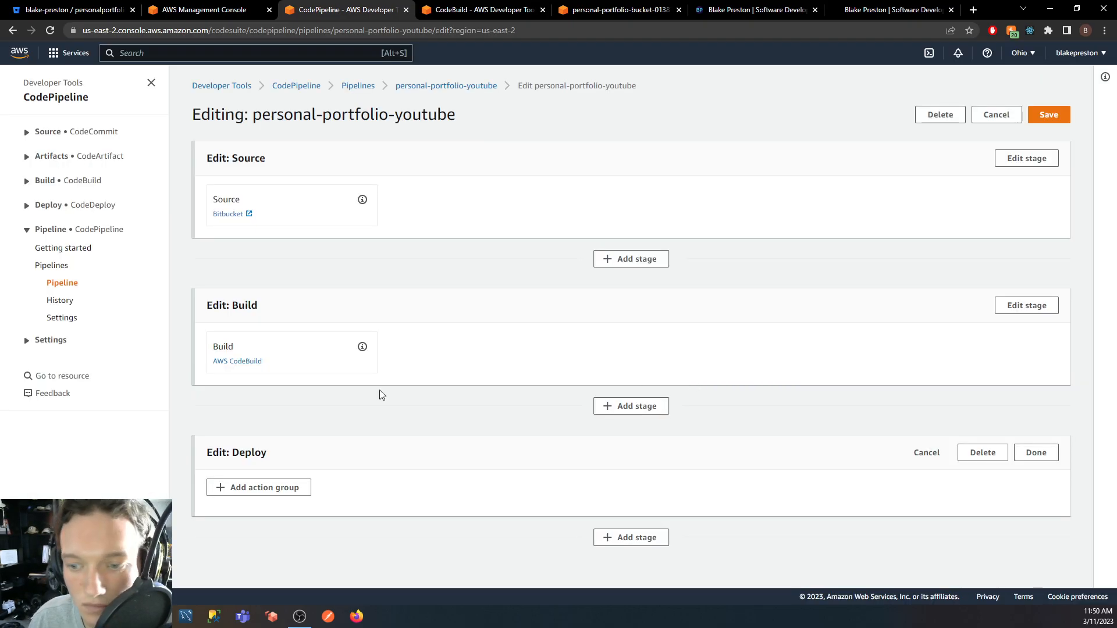
pyautogui.click(274, 487)
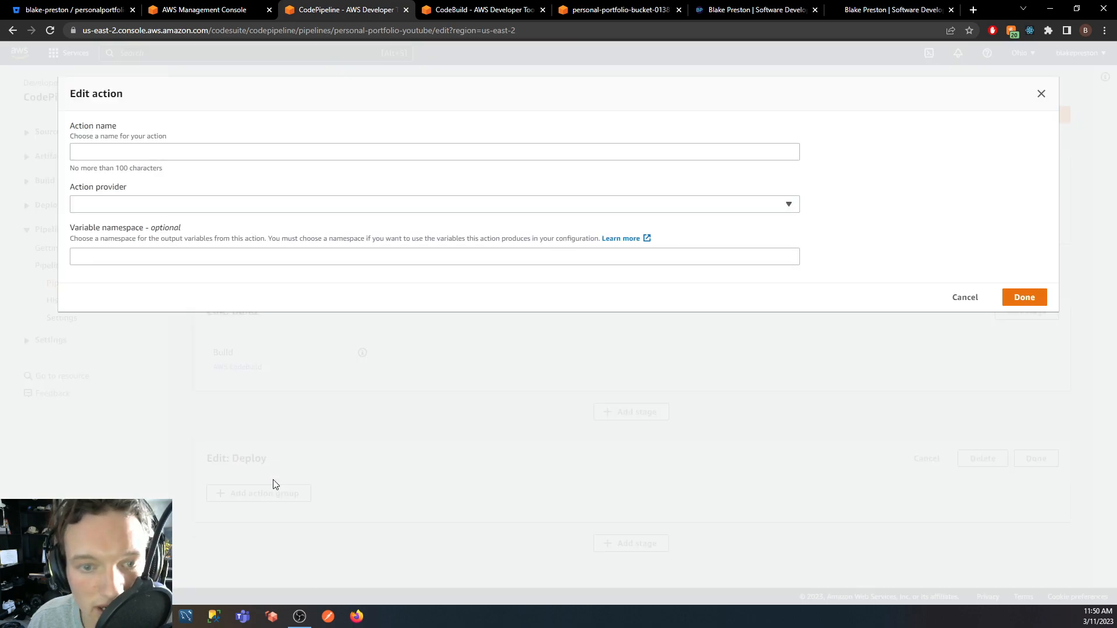
pyautogui.click(195, 153)
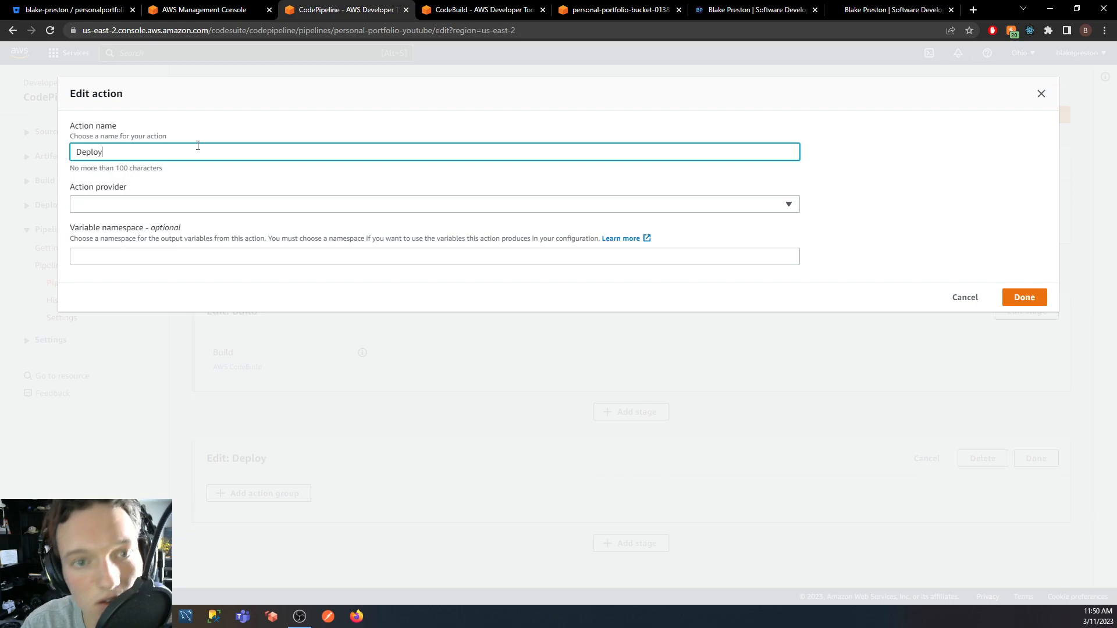
pyautogui.click(204, 204)
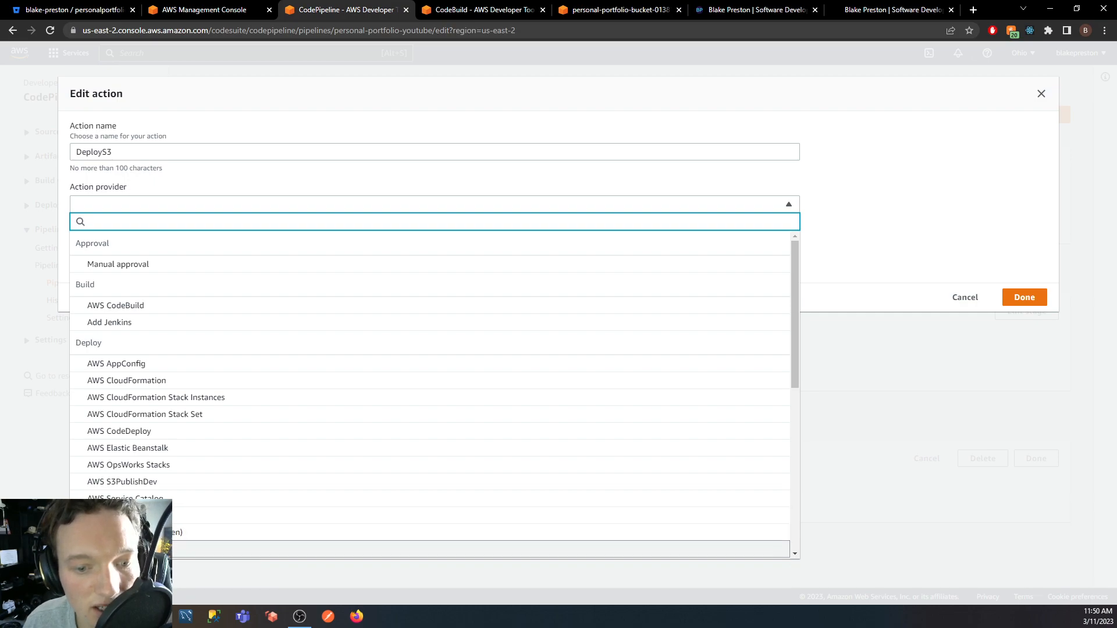
pyautogui.click(145, 549)
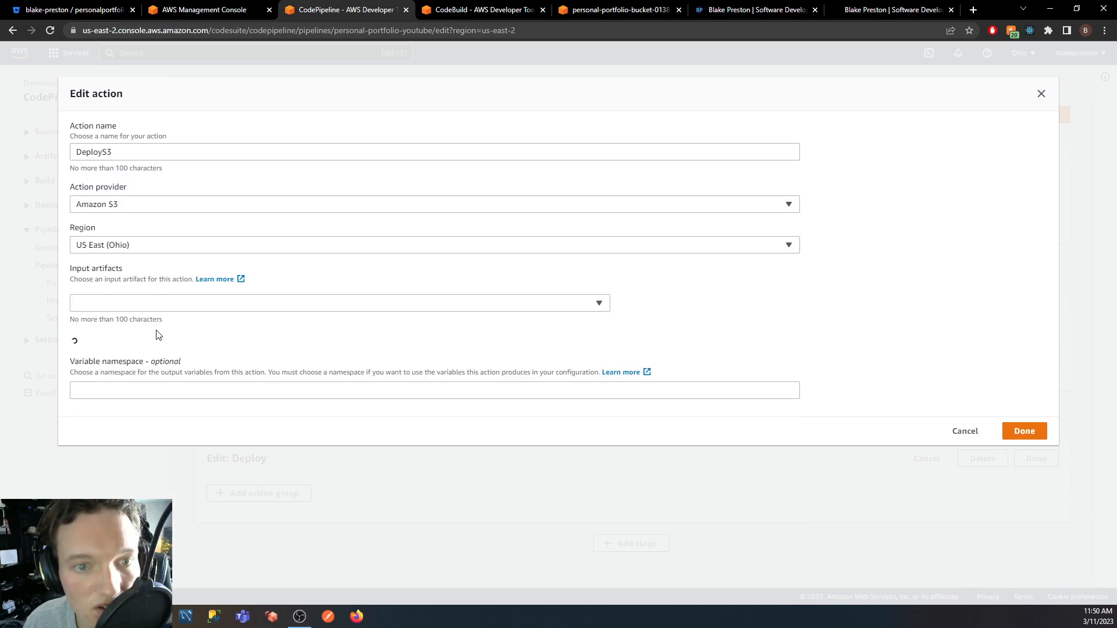
pyautogui.click(150, 304)
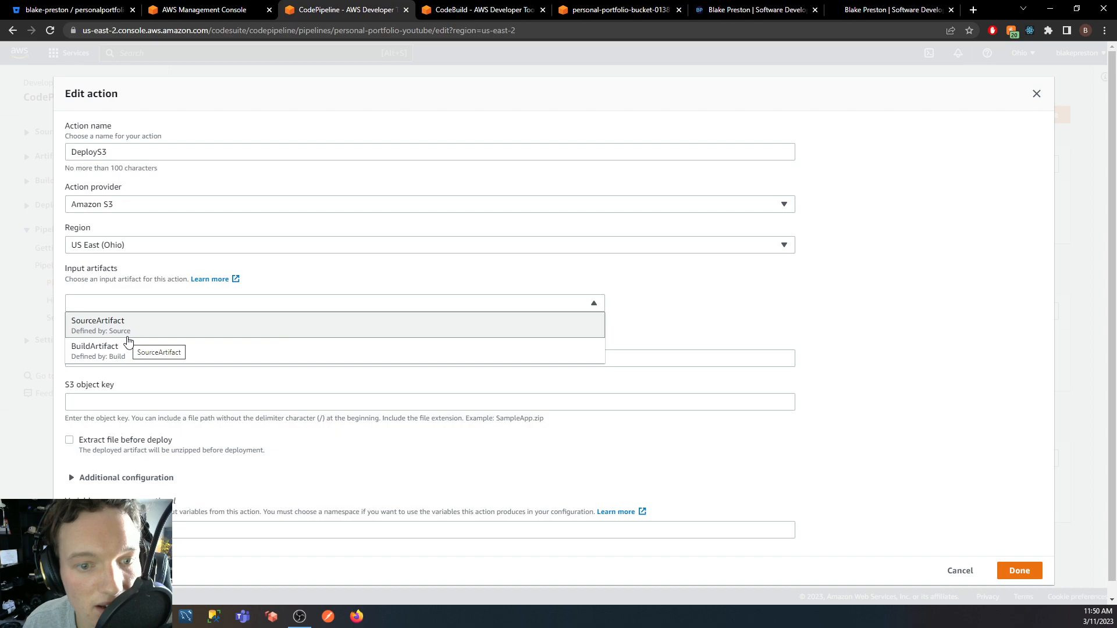
pyautogui.doubleClick(100, 269)
pyautogui.click(113, 306)
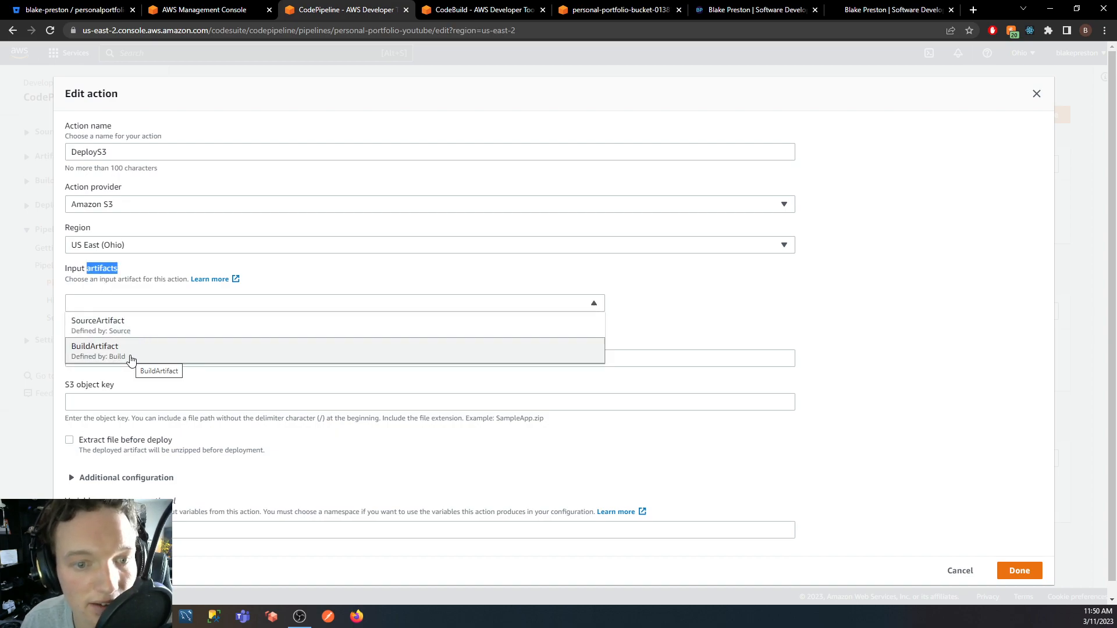
pyautogui.click(150, 358)
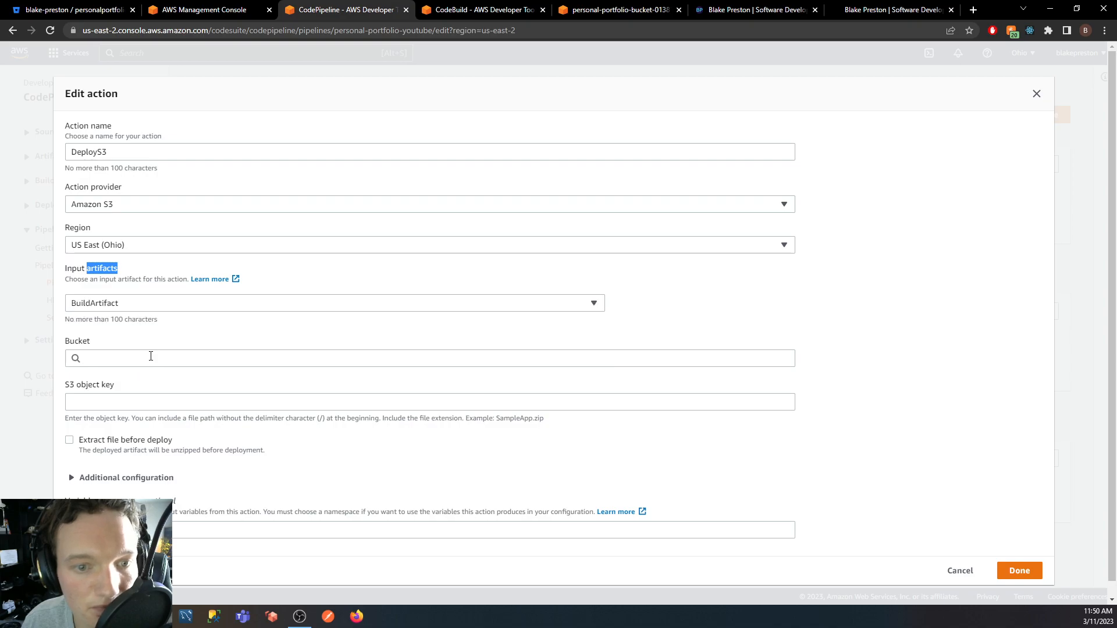
pyautogui.click(157, 358)
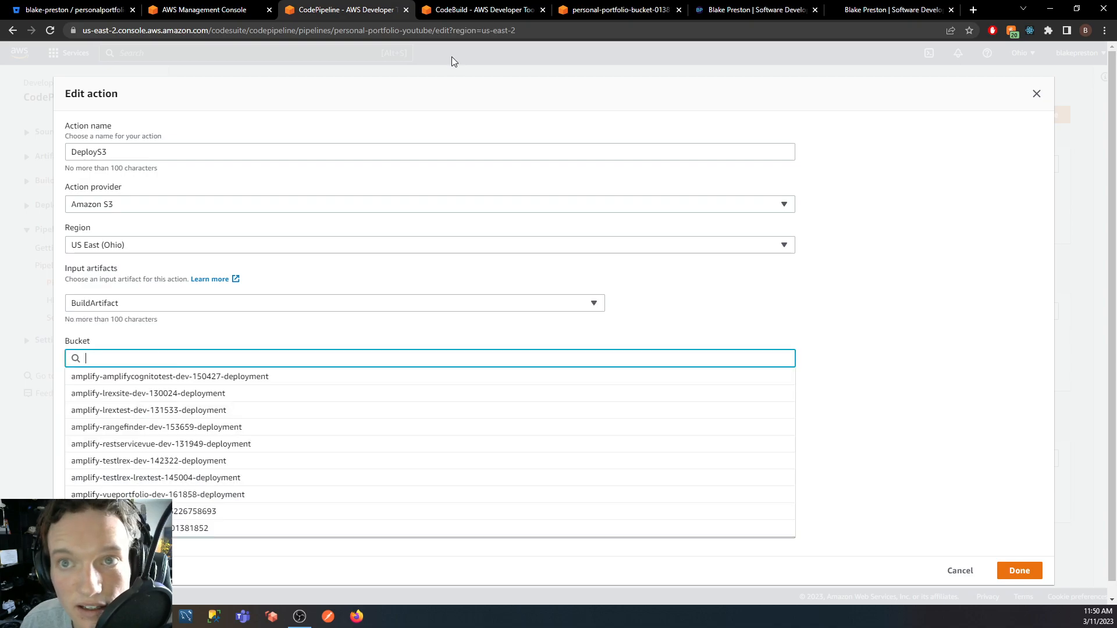
# Switch to the S3 console and start a new bucket named personal-portfolio-youtube-bucket.
pyautogui.click(459, 10)
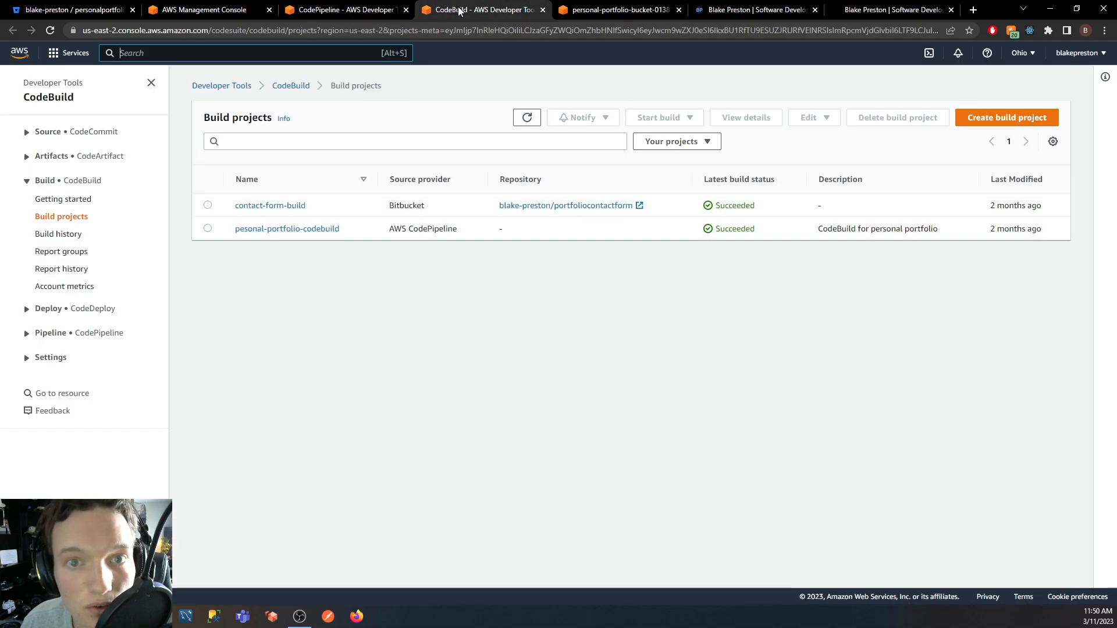
pyautogui.click(222, 13)
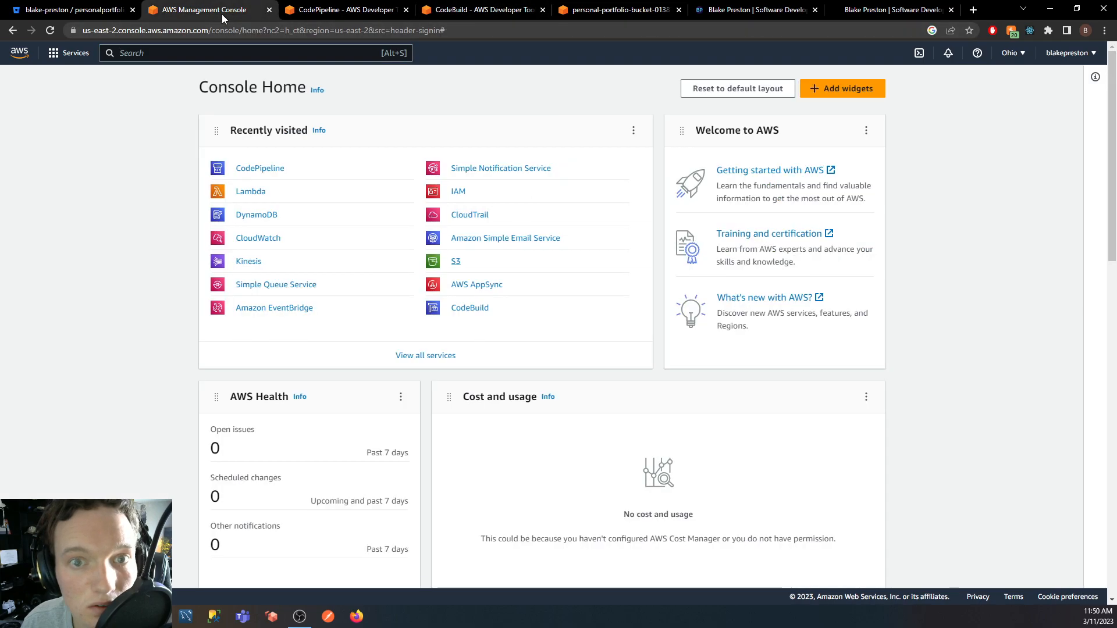
pyautogui.click(634, 12)
pyautogui.scroll(9, 394, 229)
pyautogui.scroll(10, 414, 338)
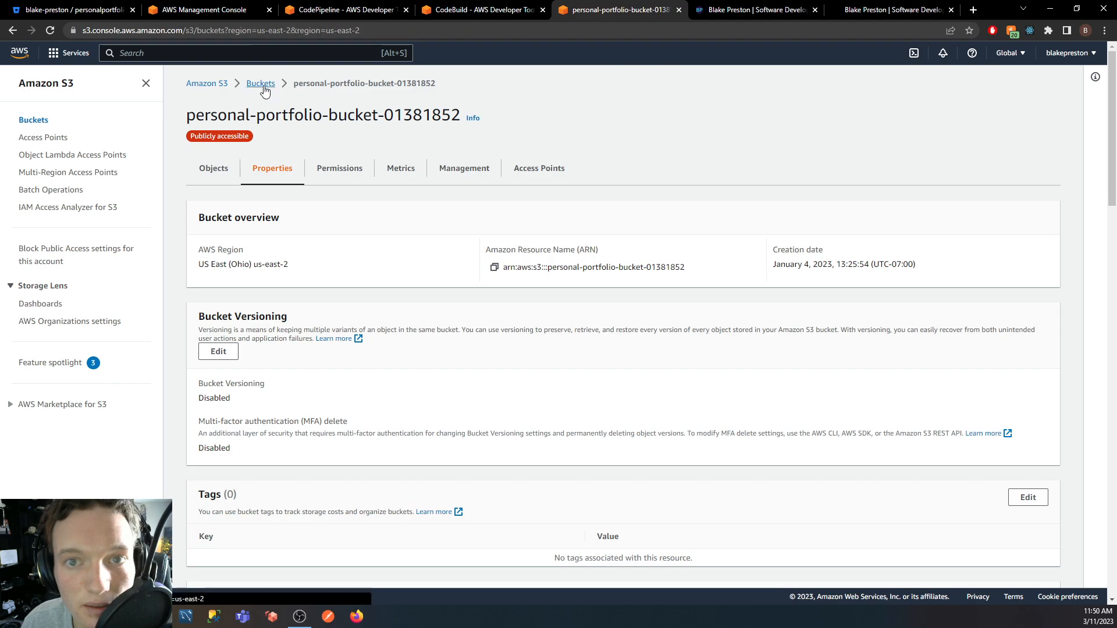
pyautogui.click(260, 84)
pyautogui.click(1025, 178)
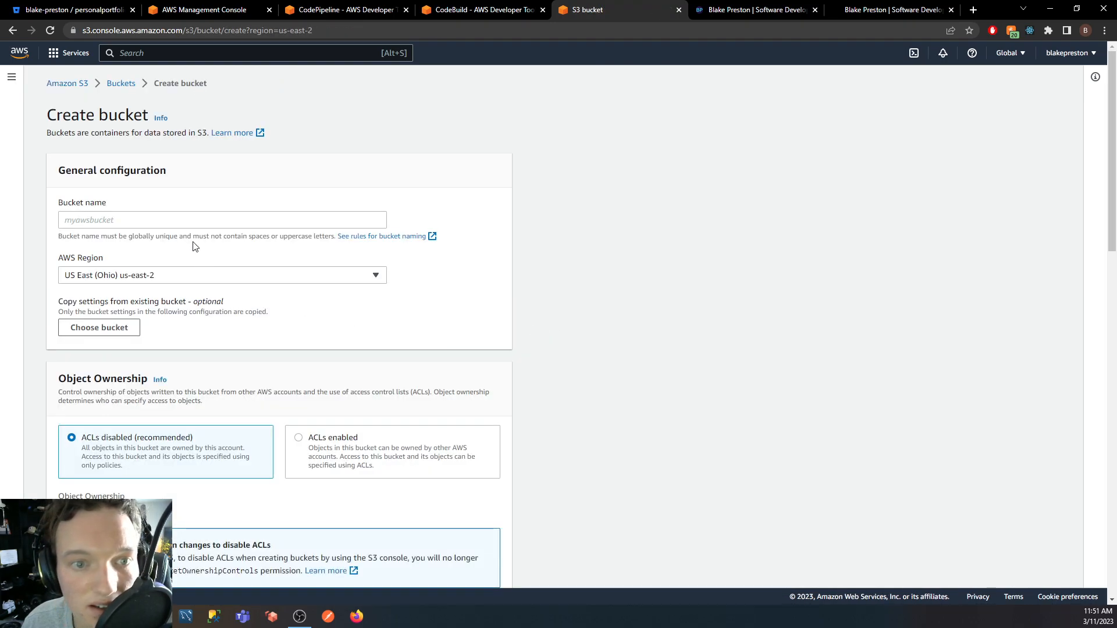
pyautogui.click(196, 218)
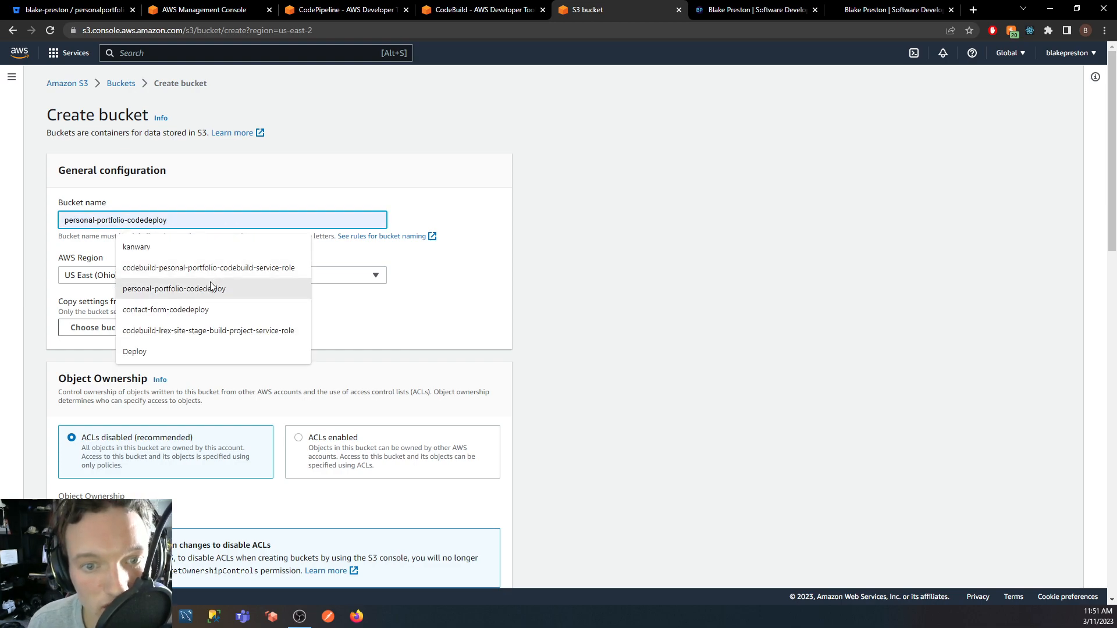
pyautogui.click(211, 288)
pyautogui.doubleClick(170, 219)
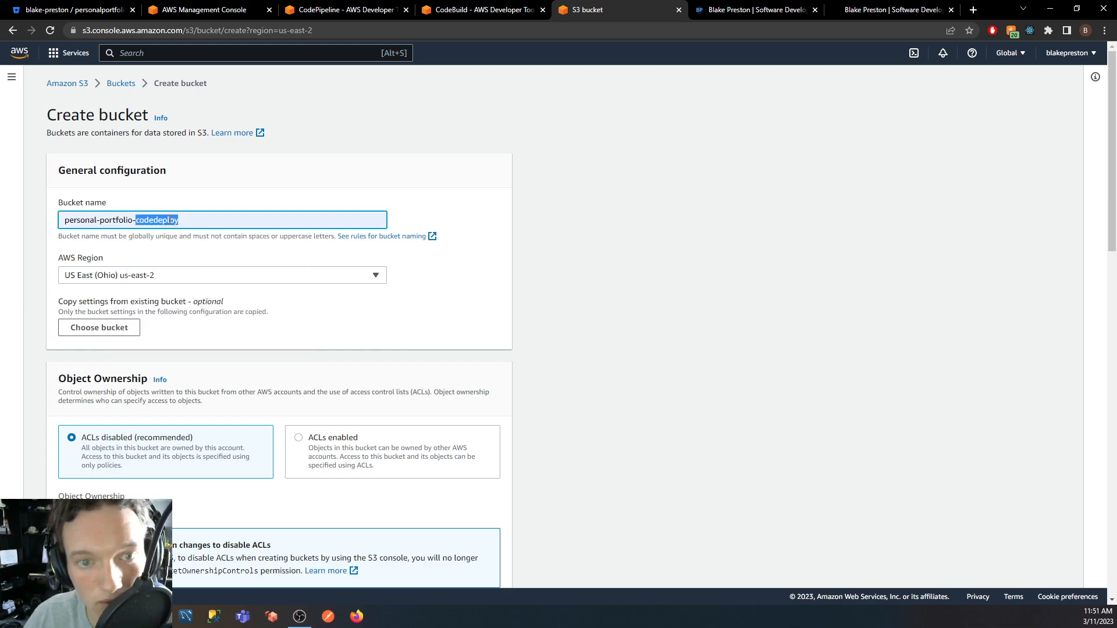
pyautogui.write('youtube-bucket')
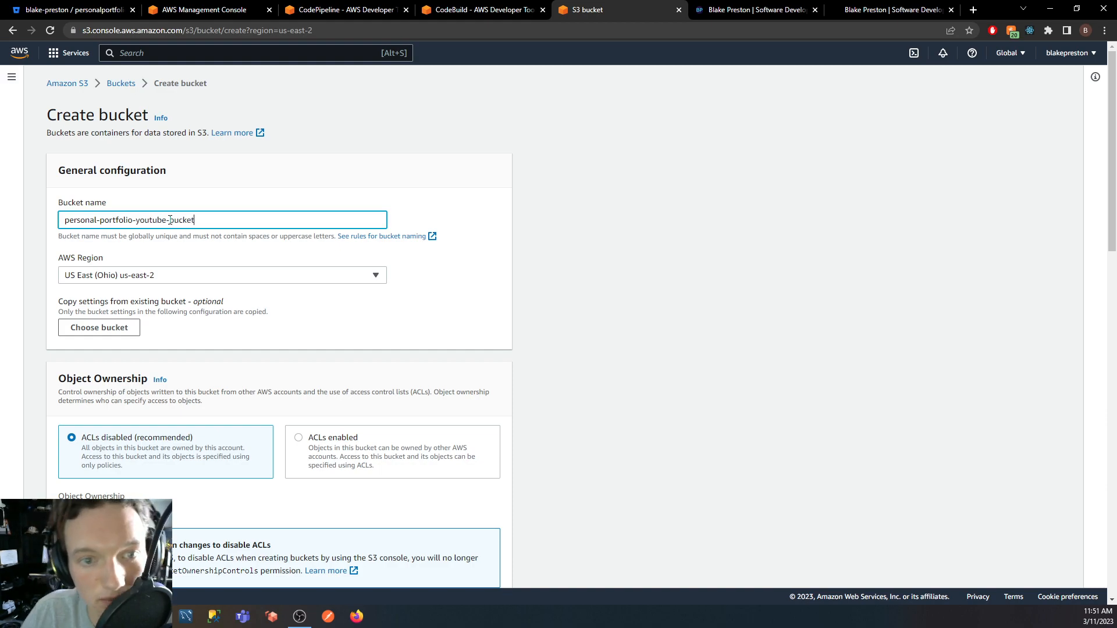
# Review the new bucket's ownership, public access, versioning and encryption settings, keep the defaults, and create the bucket.
pyautogui.scroll(-3, 241, 290)
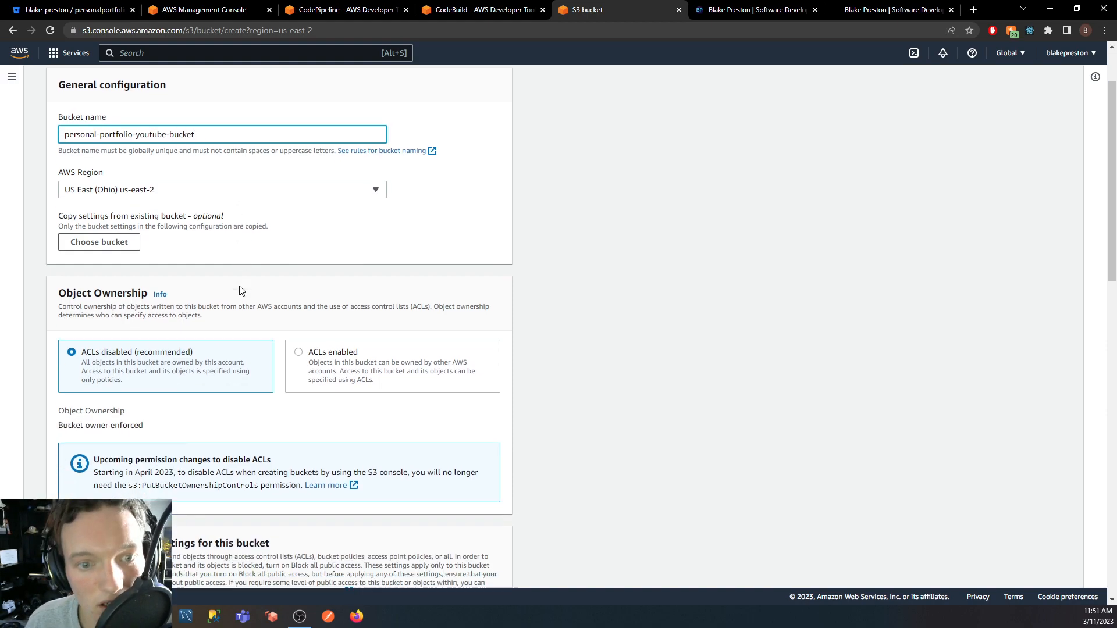
pyautogui.scroll(-8, 117, 341)
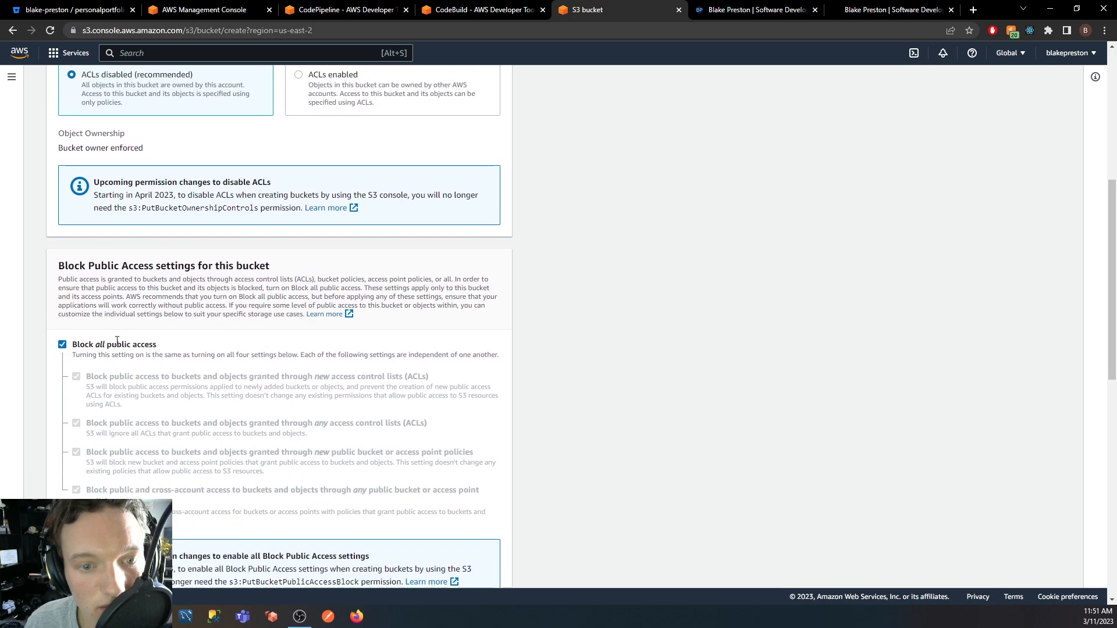
pyautogui.scroll(2, 116, 345)
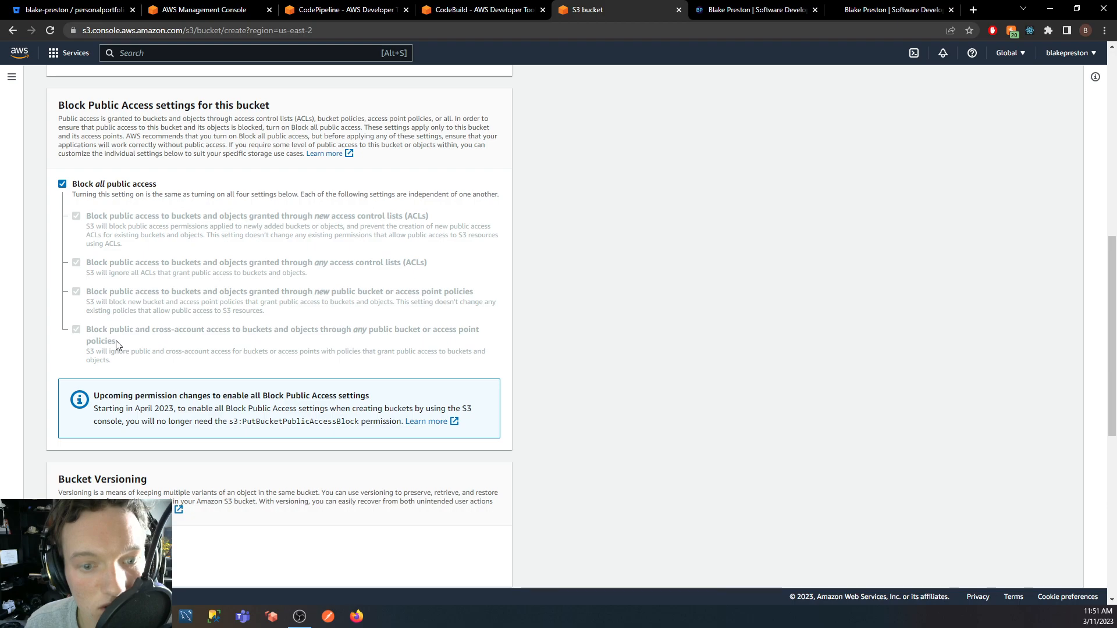
pyautogui.scroll(-5, 117, 346)
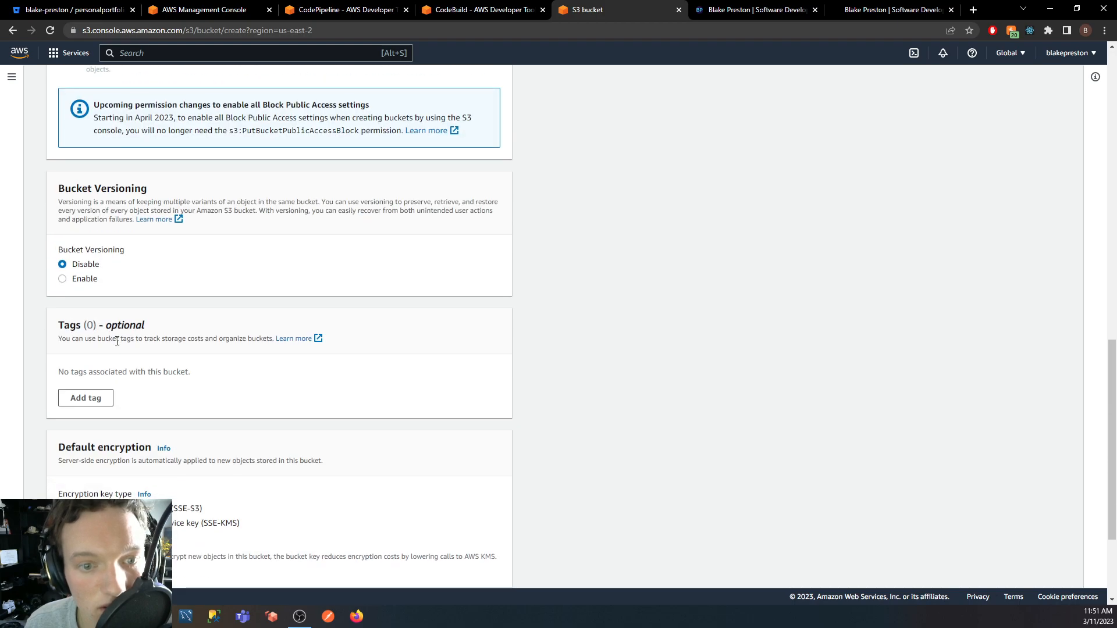
pyautogui.scroll(-3, 117, 341)
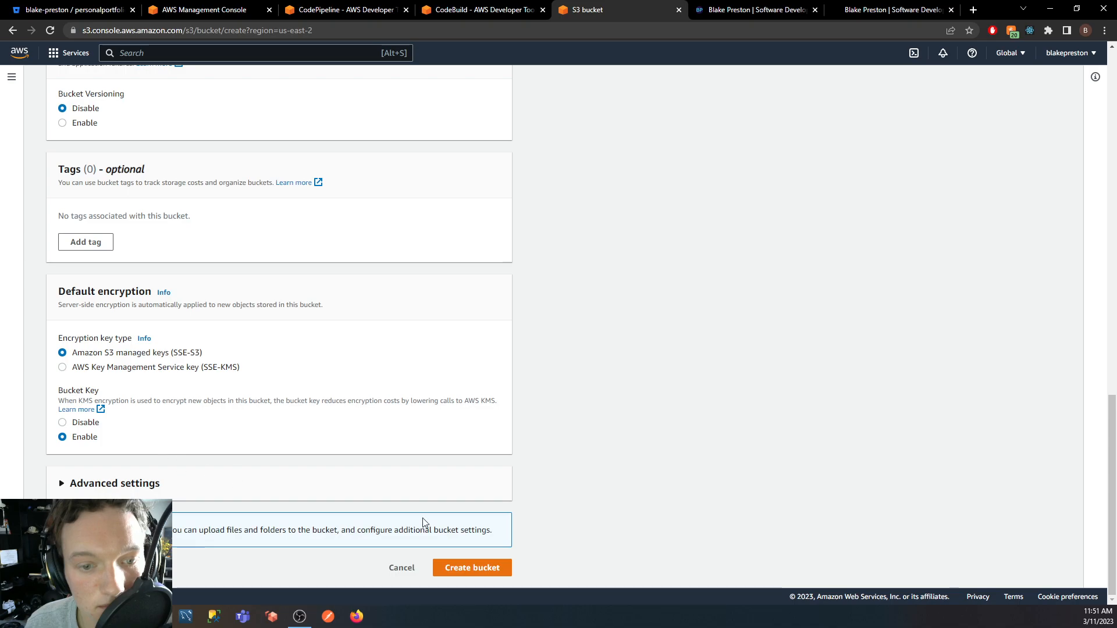
pyautogui.click(505, 571)
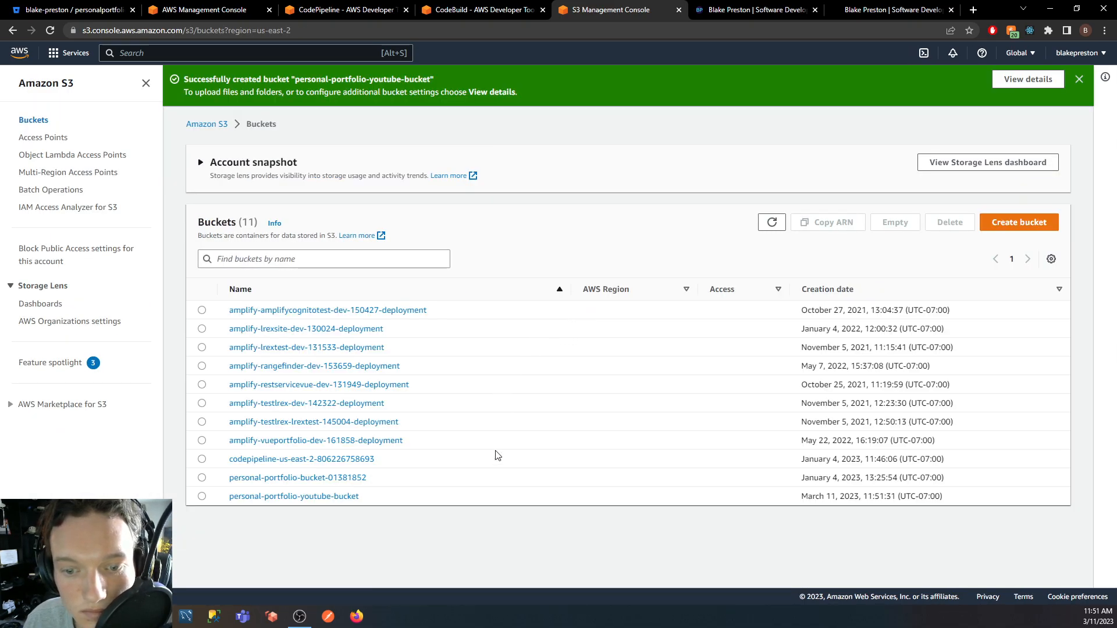
# Turn off Block all public access in the permissions of personal-portfolio-youtube-bucket and confirm the change.
pyautogui.click(305, 498)
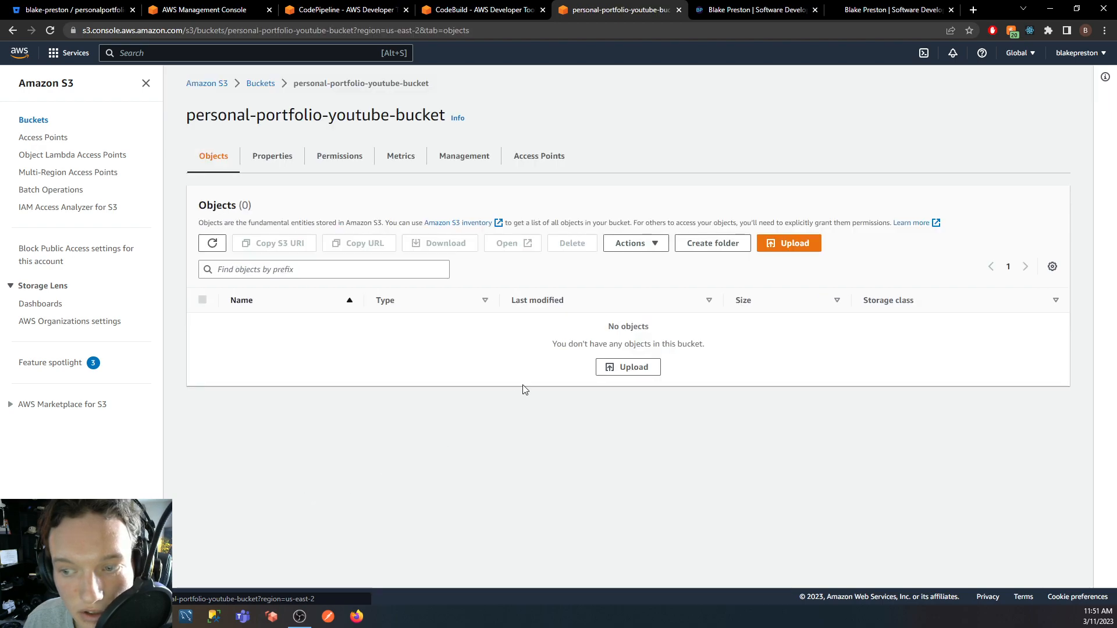
pyautogui.click(361, 162)
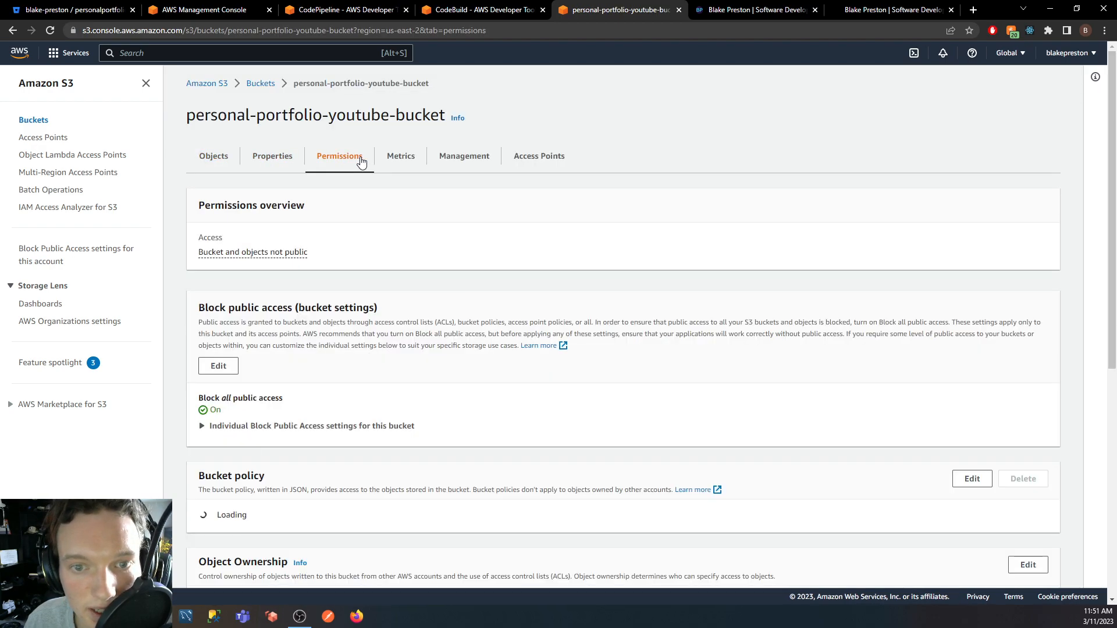
pyautogui.scroll(-2, 220, 308)
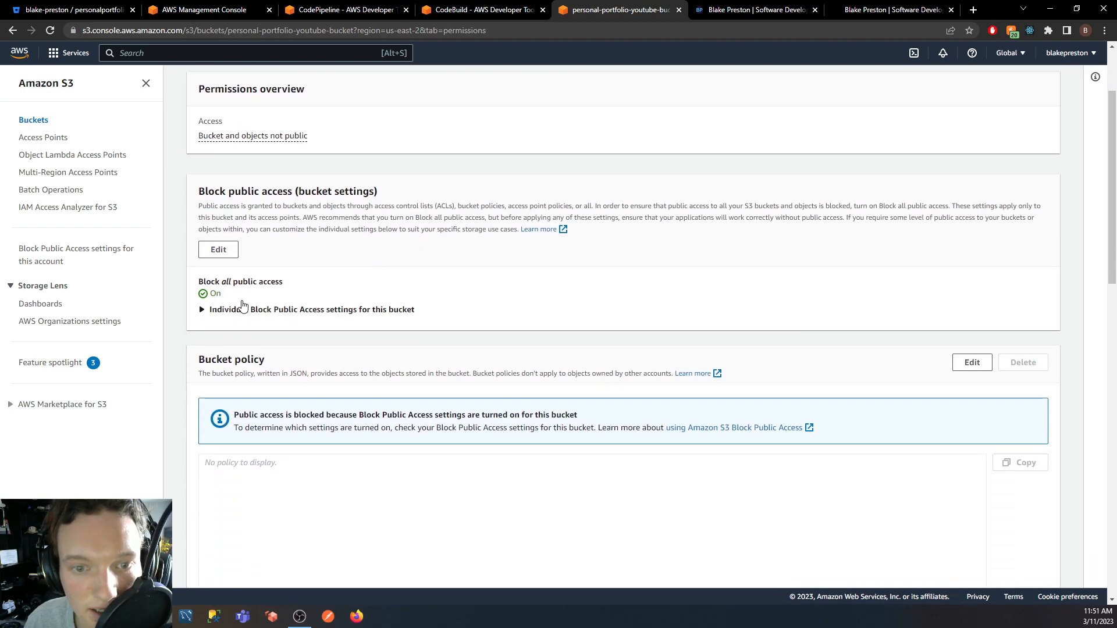
pyautogui.click(219, 249)
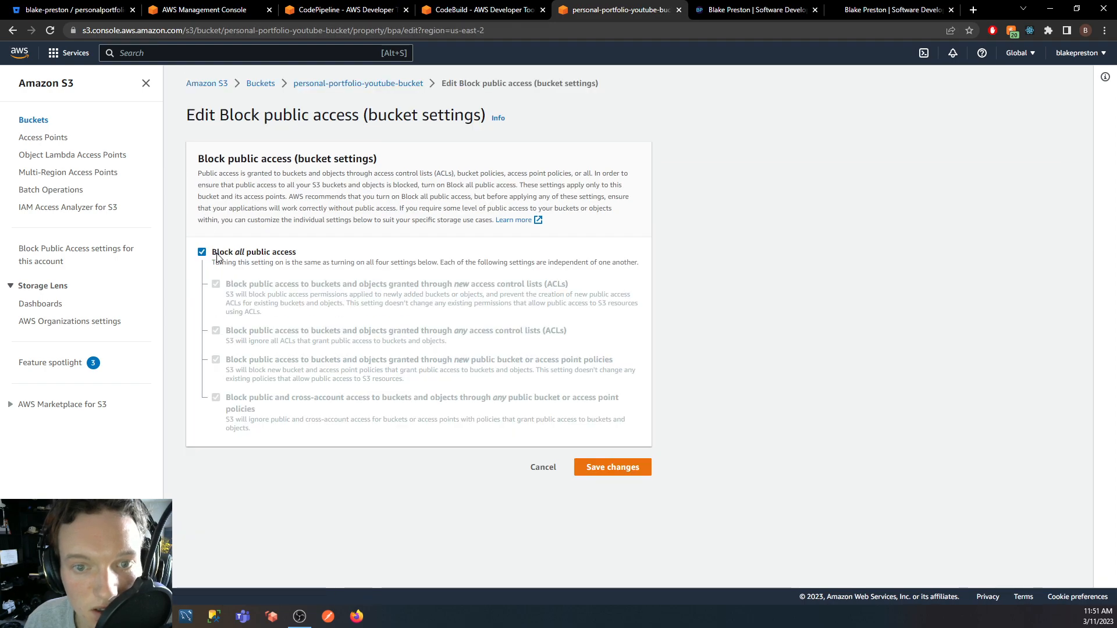
pyautogui.click(202, 253)
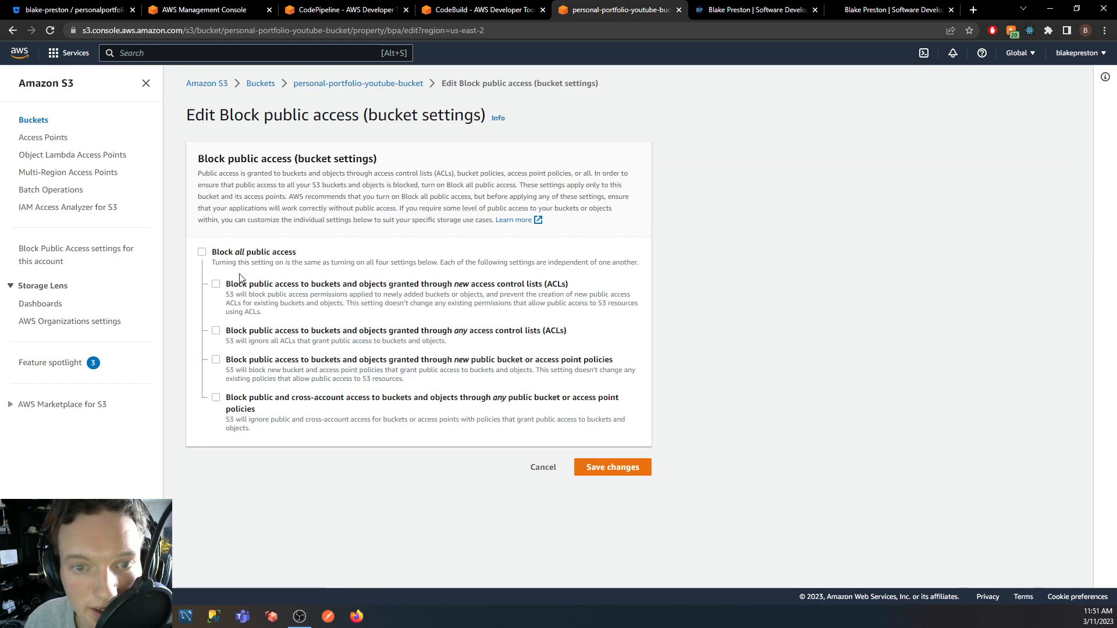
pyautogui.click(619, 464)
pyautogui.click(473, 365)
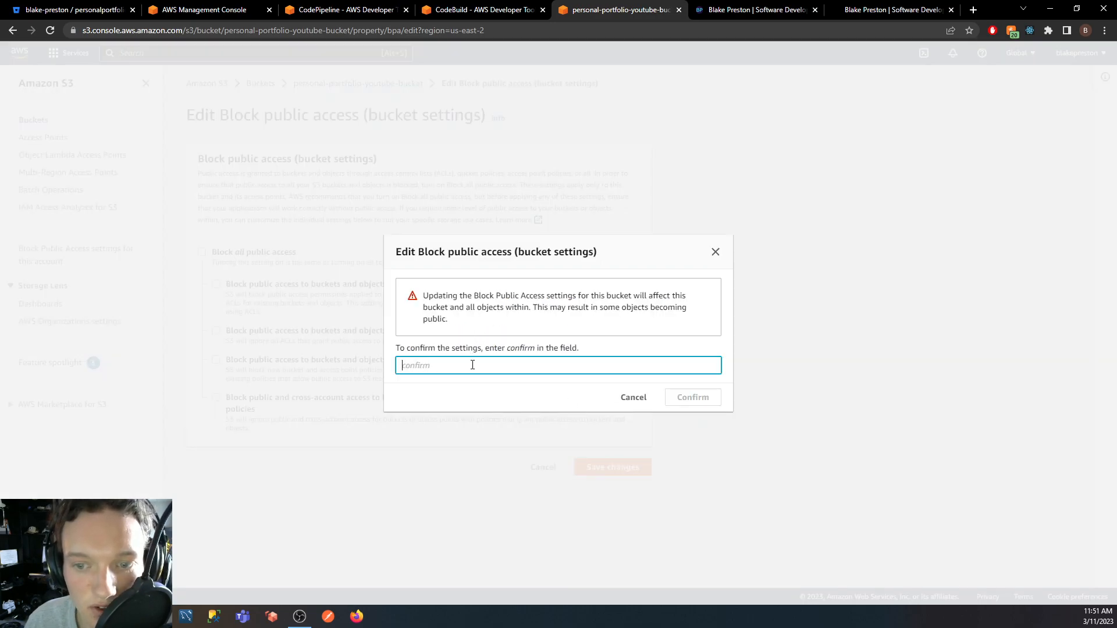
pyautogui.write('confirm')
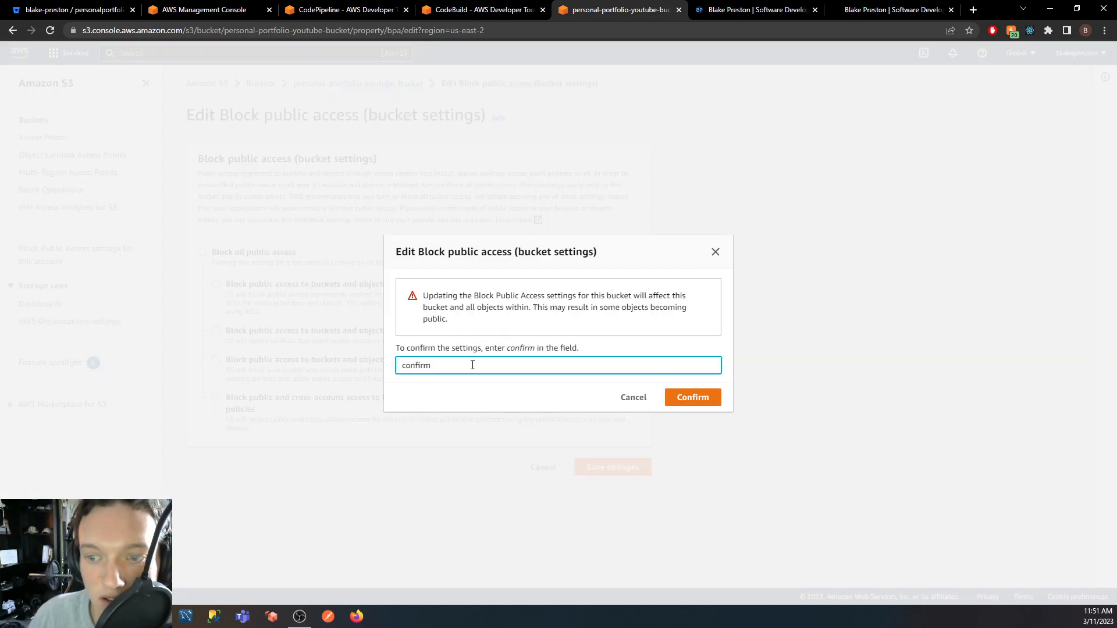
pyautogui.click(693, 397)
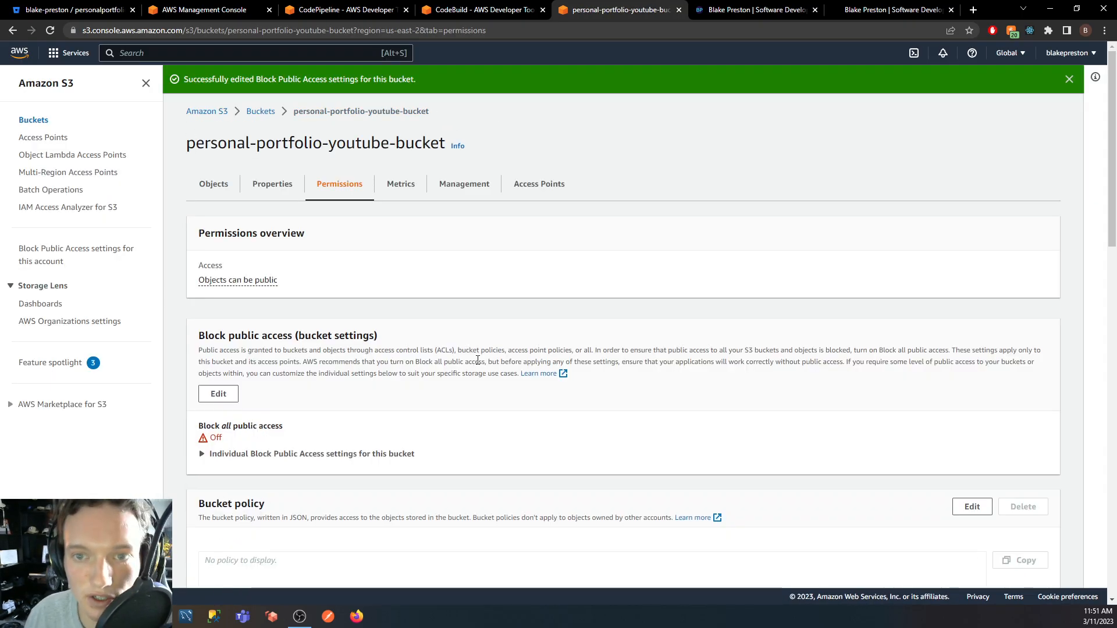
pyautogui.scroll(-15, 325, 379)
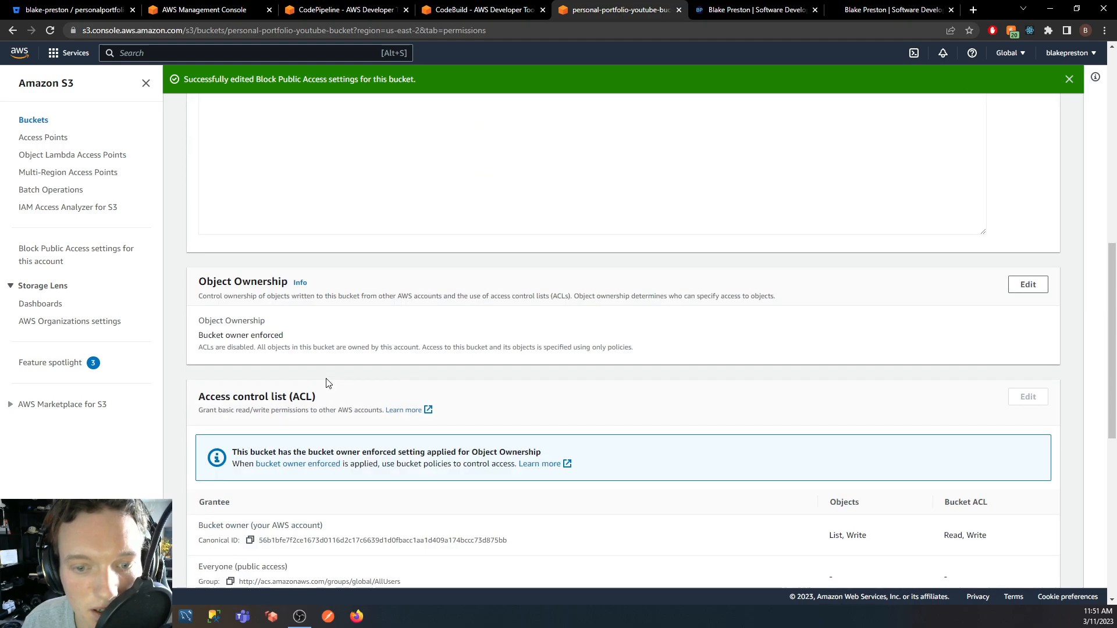
pyautogui.scroll(-2, 327, 381)
pyautogui.scroll(5, 327, 379)
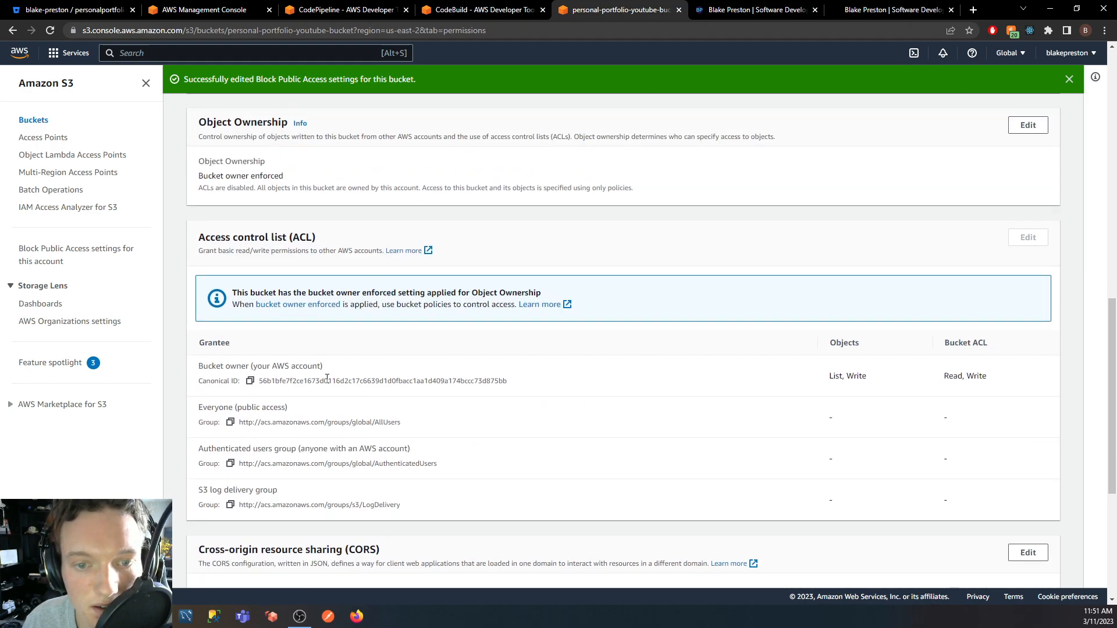
pyautogui.scroll(15, 327, 379)
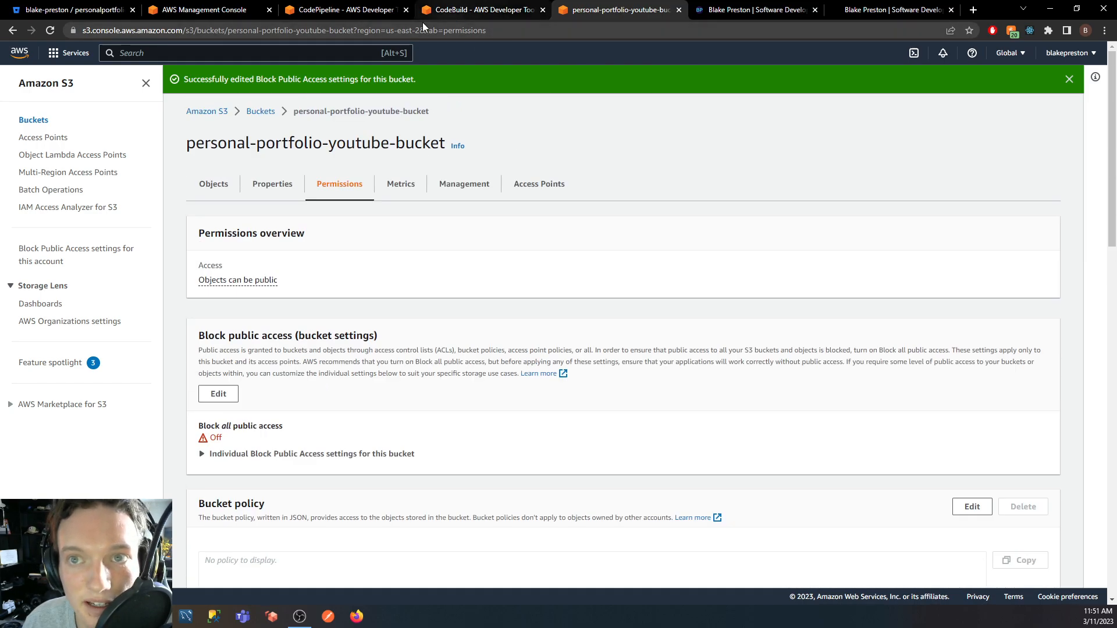
# Return to the CodePipeline editor and reload it, discarding the unfinished DeployS3 action.
pyautogui.click(370, 10)
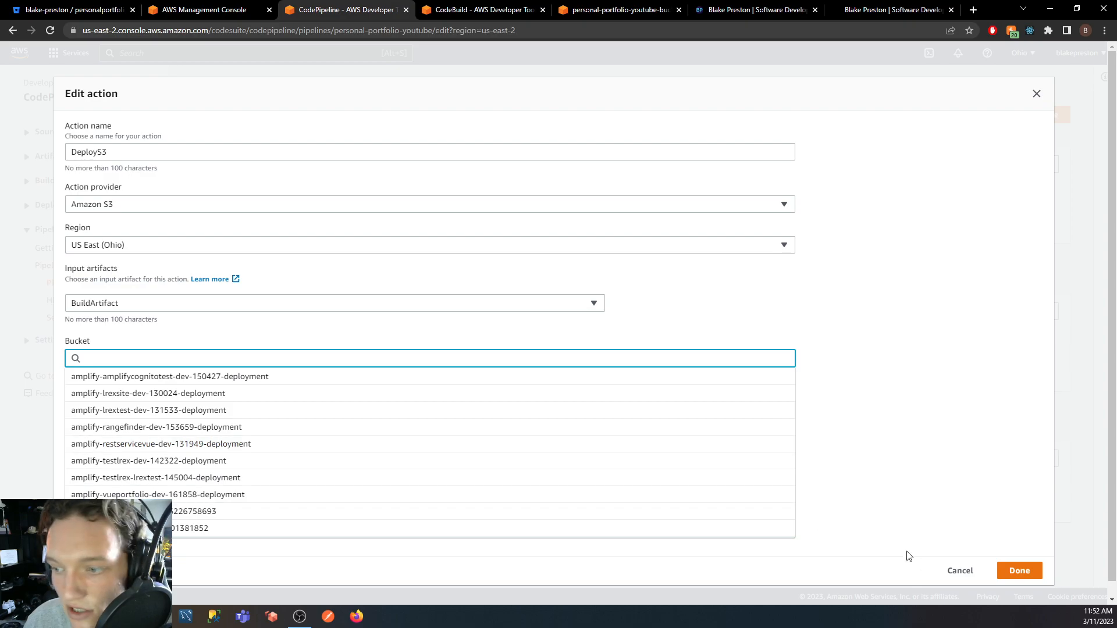
pyautogui.click(961, 573)
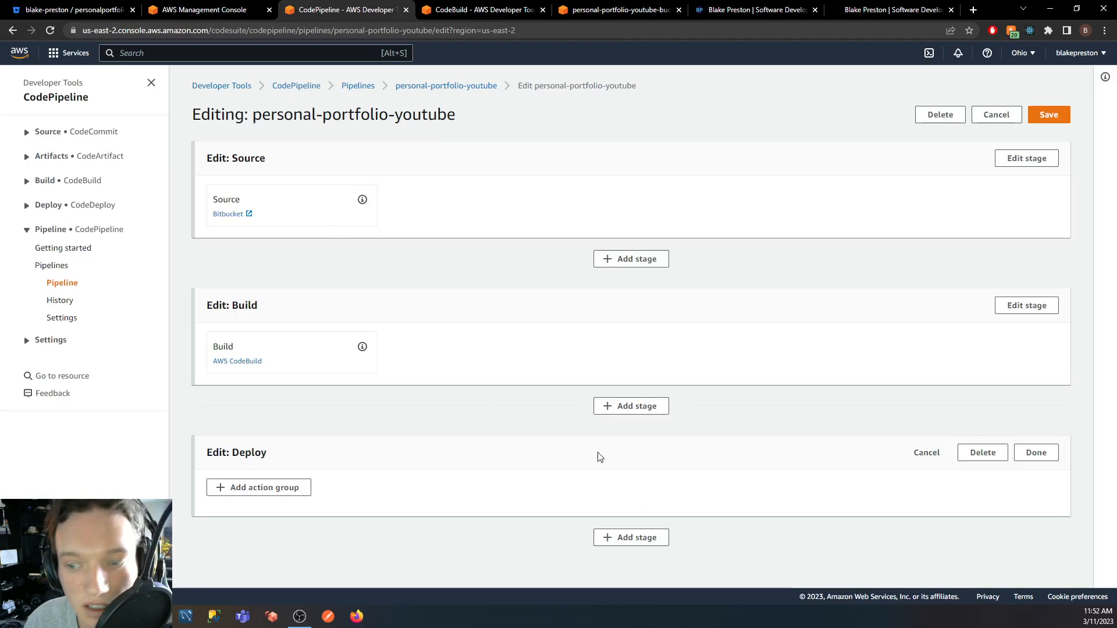
pyautogui.click(272, 489)
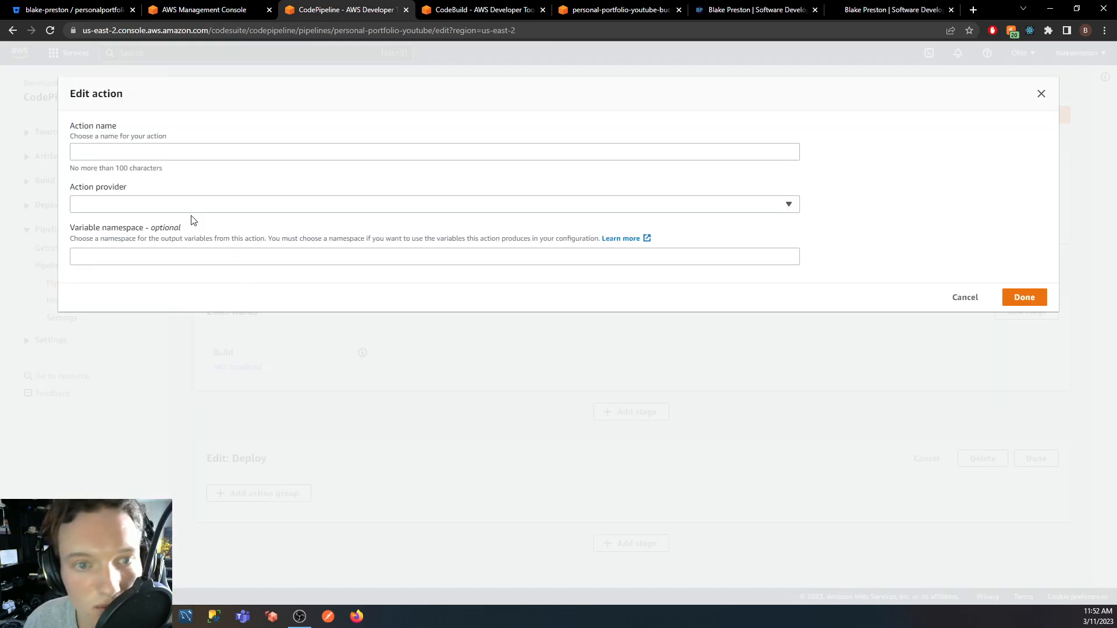
pyautogui.click(147, 152)
pyautogui.click(52, 31)
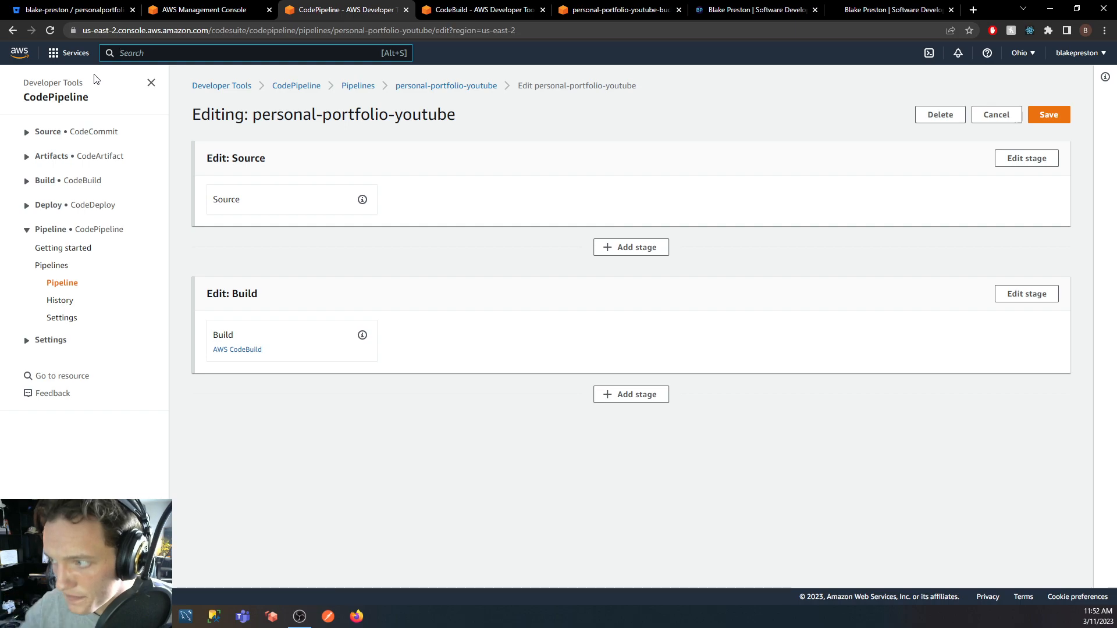
# Add a new stage named Deploy after the Build stage.
pyautogui.click(625, 395)
pyautogui.click(528, 324)
pyautogui.write('Deploy')
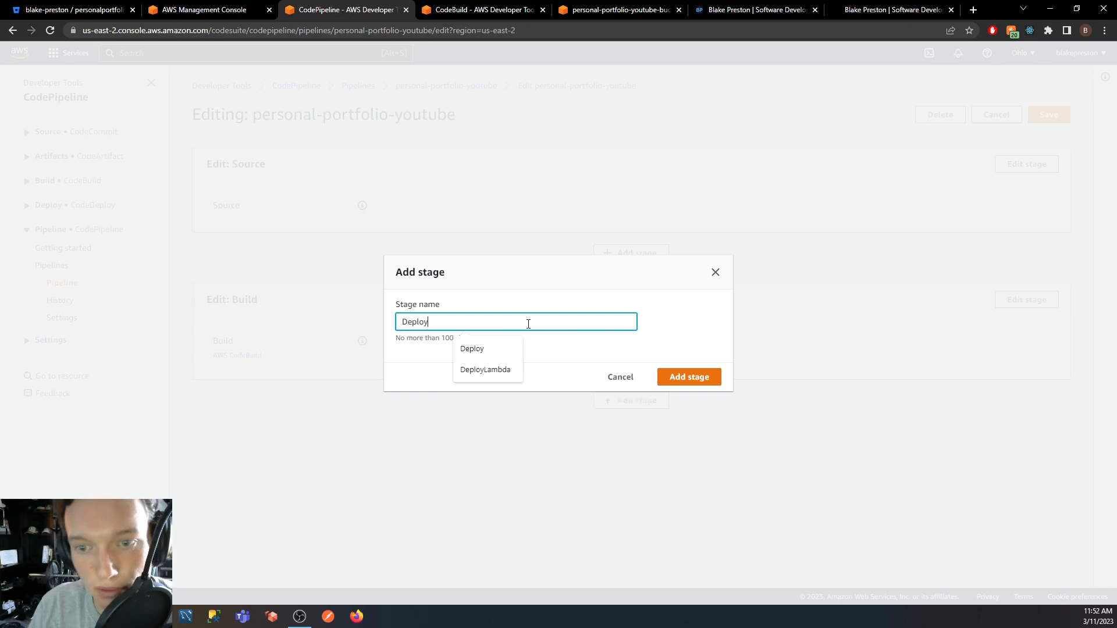
pyautogui.click(691, 379)
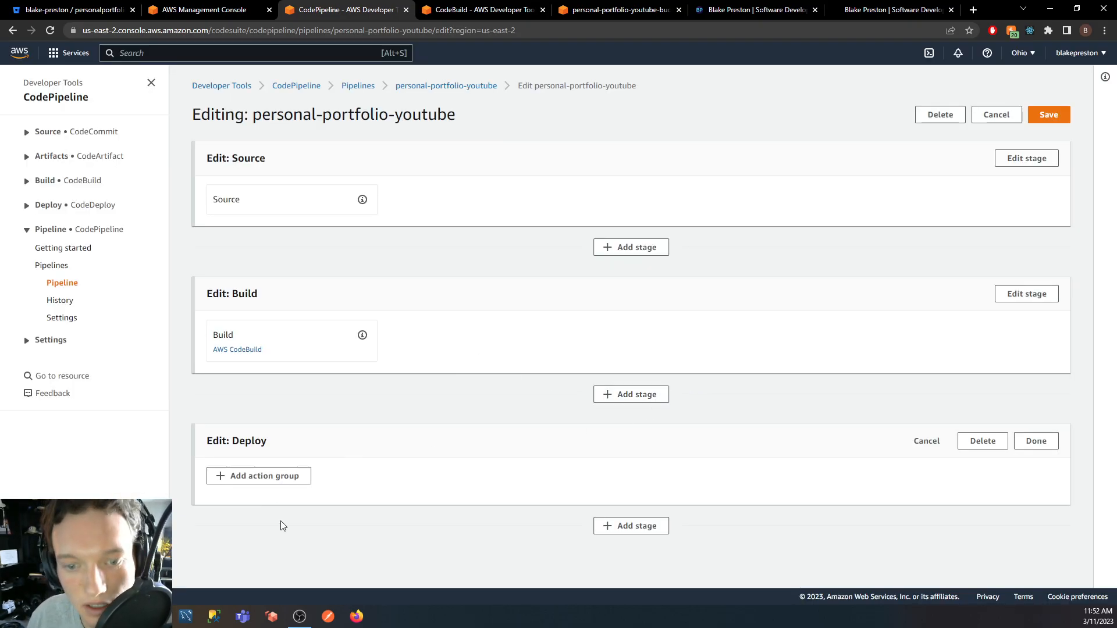
# Add an action named Deploy to the Deploy stage with Amazon S3 as its action provider.
pyautogui.click(242, 477)
pyautogui.click(121, 144)
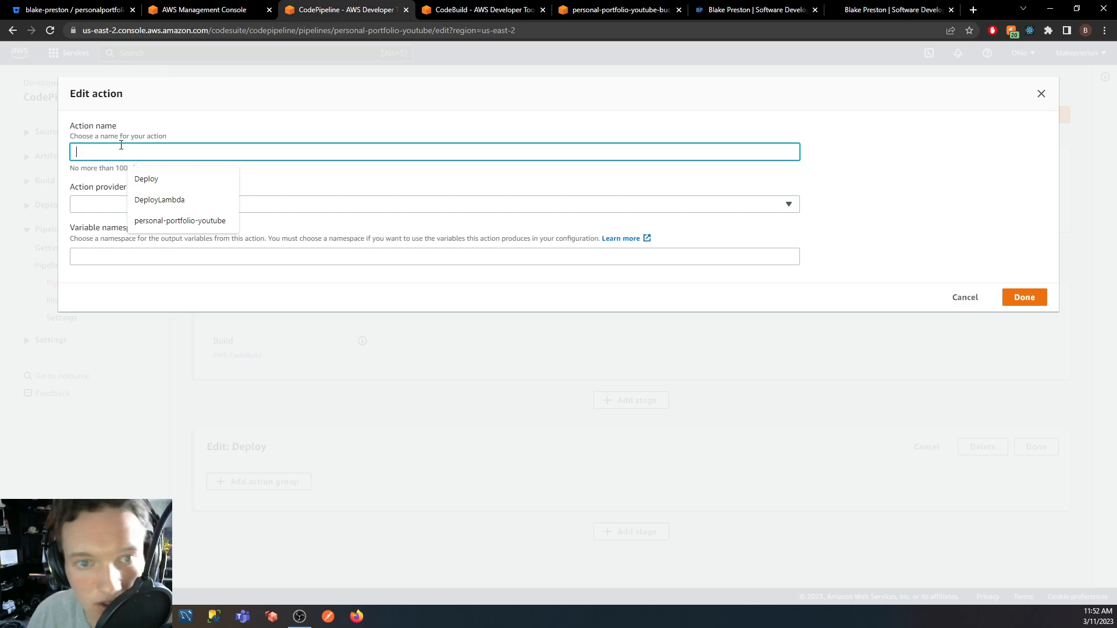
pyautogui.click(147, 178)
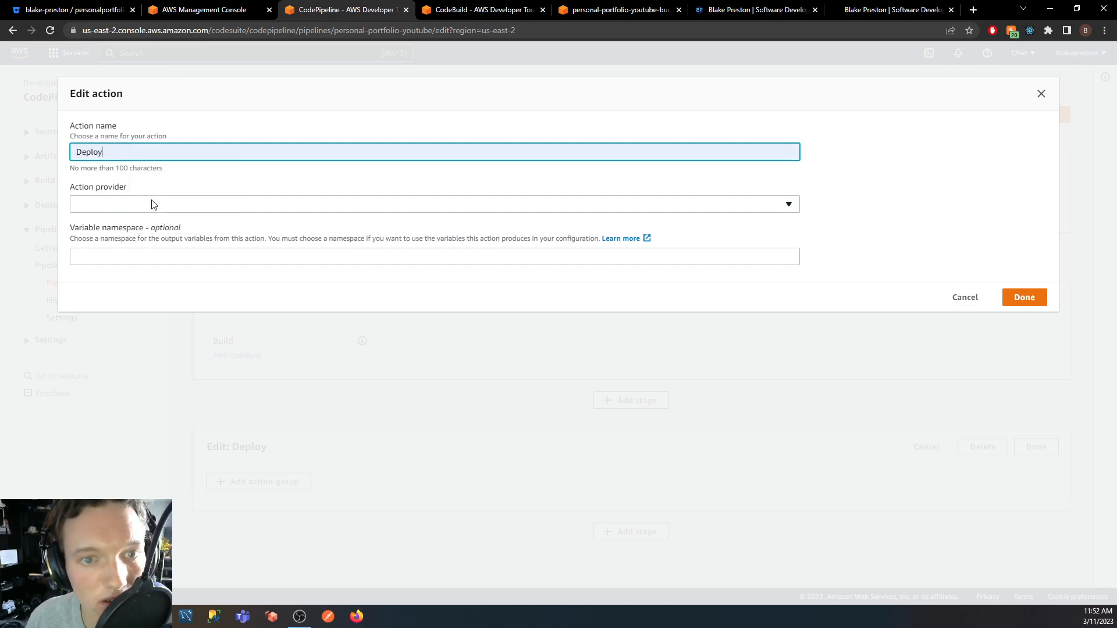
pyautogui.click(150, 204)
pyautogui.scroll(-2, 175, 335)
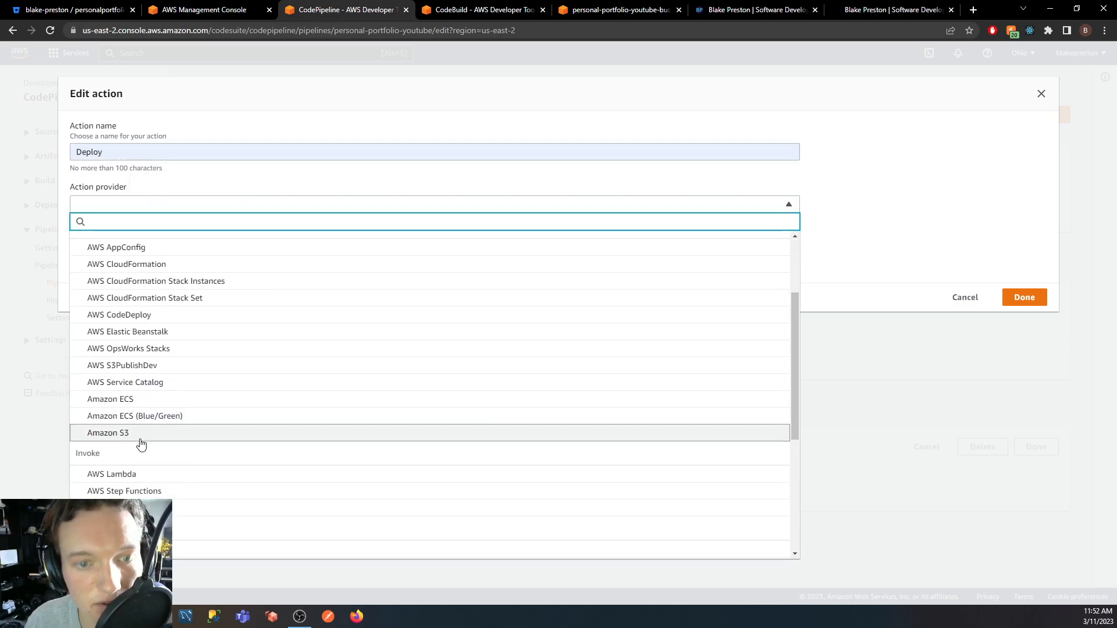
pyautogui.click(145, 434)
# Choose BuildArtifact as the input artifact and personal-portfolio-youtube-bucket as the bucket, and complete the Deploy action.
pyautogui.click(129, 308)
pyautogui.click(123, 353)
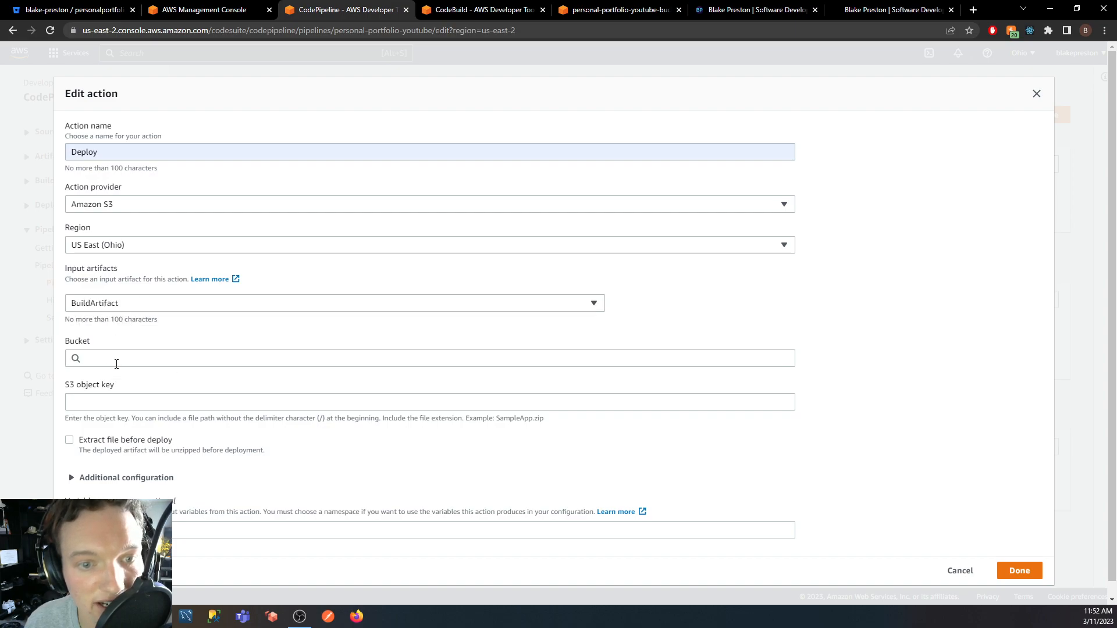
pyautogui.click(116, 360)
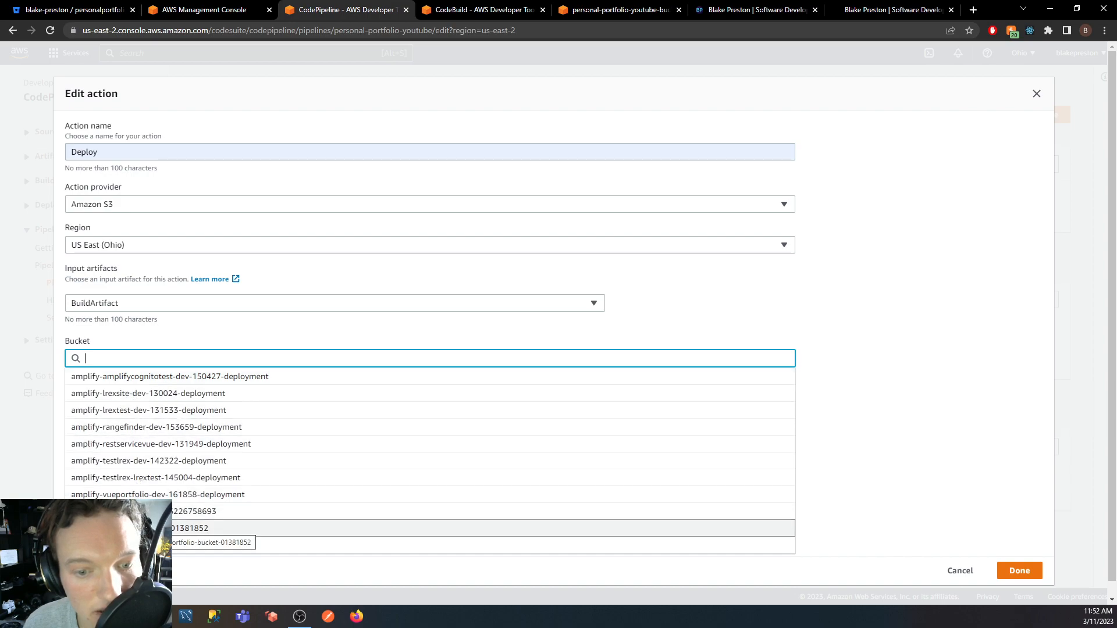
pyautogui.click(169, 545)
pyautogui.click(134, 401)
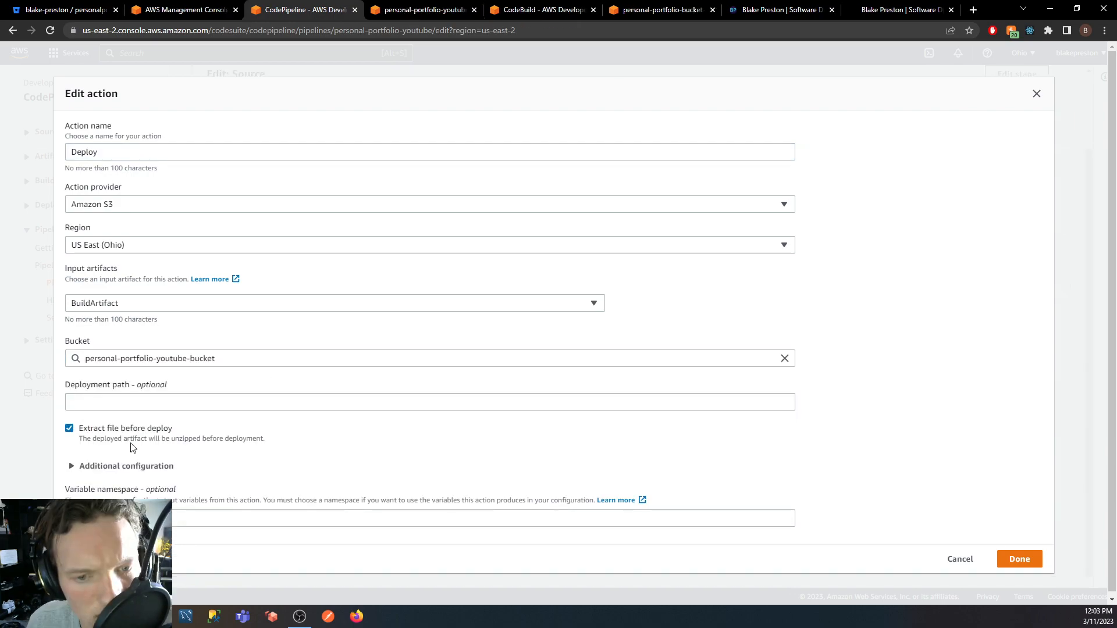
pyautogui.scroll(-1, 180, 440)
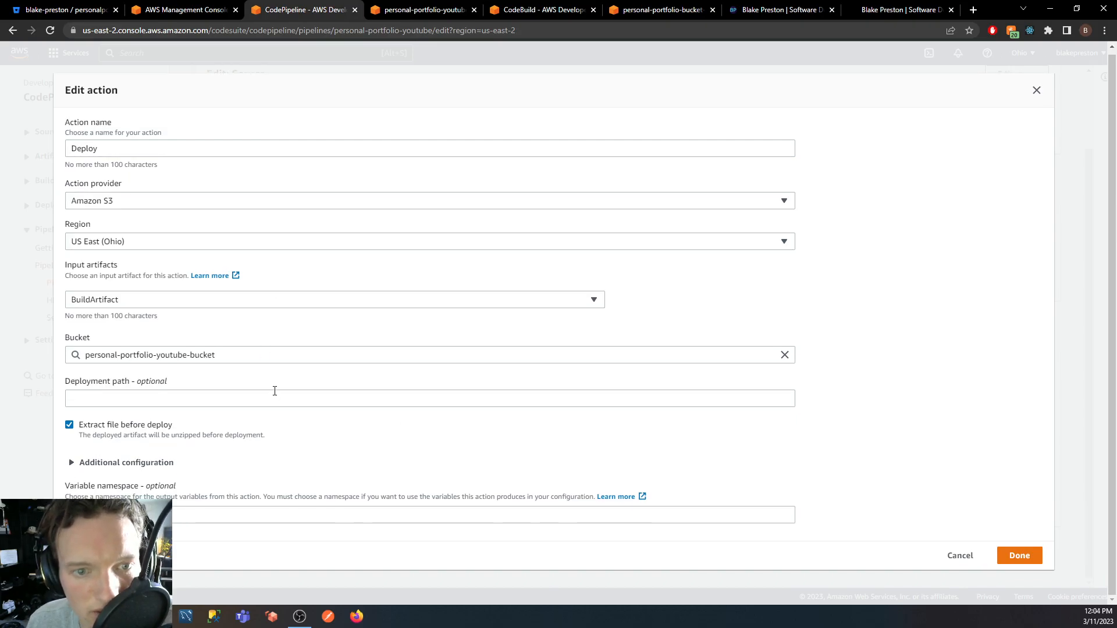
pyautogui.click(1022, 558)
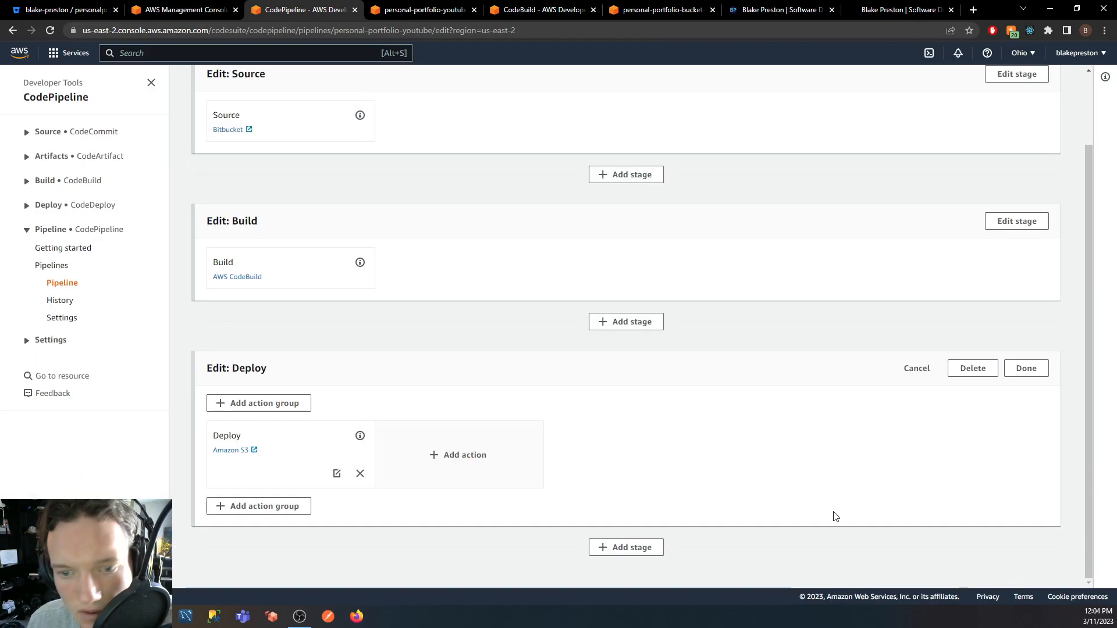
# Reopen the Deploy action, clear its S3 object key and enable Extract file before deploy.
pyautogui.click(337, 474)
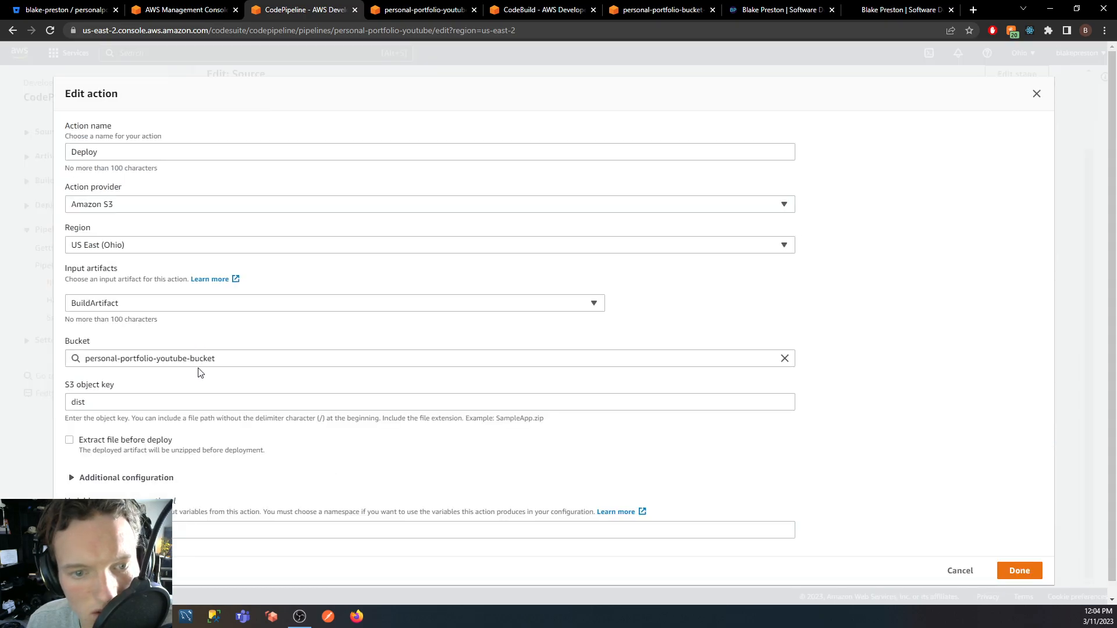
pyautogui.doubleClick(193, 406)
pyautogui.press('BackSpace')
pyautogui.click(164, 440)
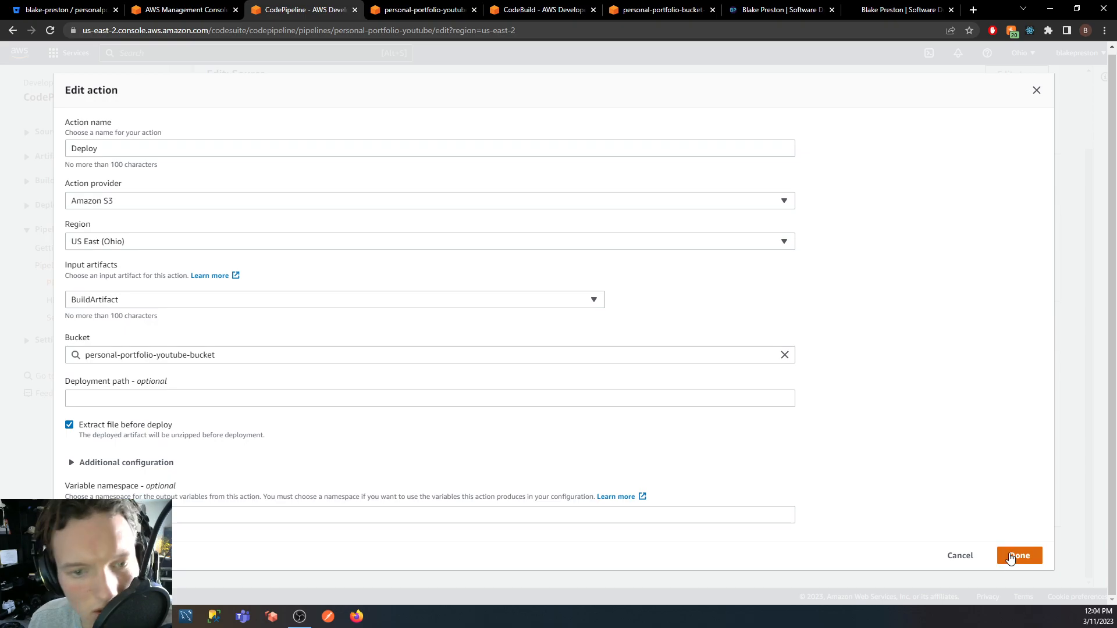
pyautogui.click(1003, 560)
# Finish editing the Deploy stage and save the pipeline changes.
pyautogui.click(1014, 368)
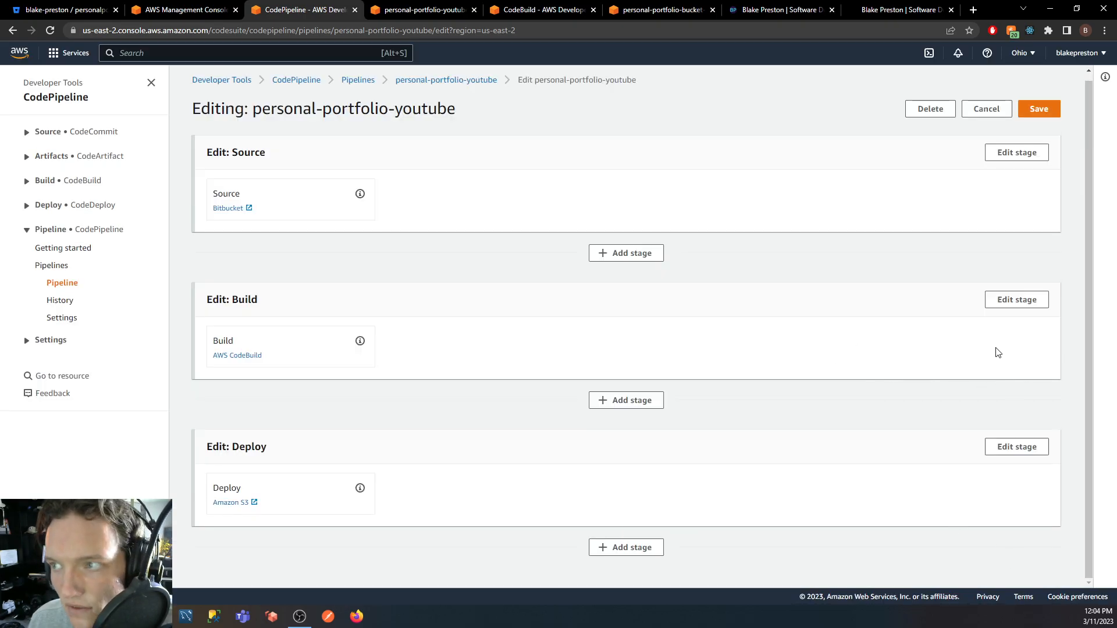
pyautogui.click(1036, 115)
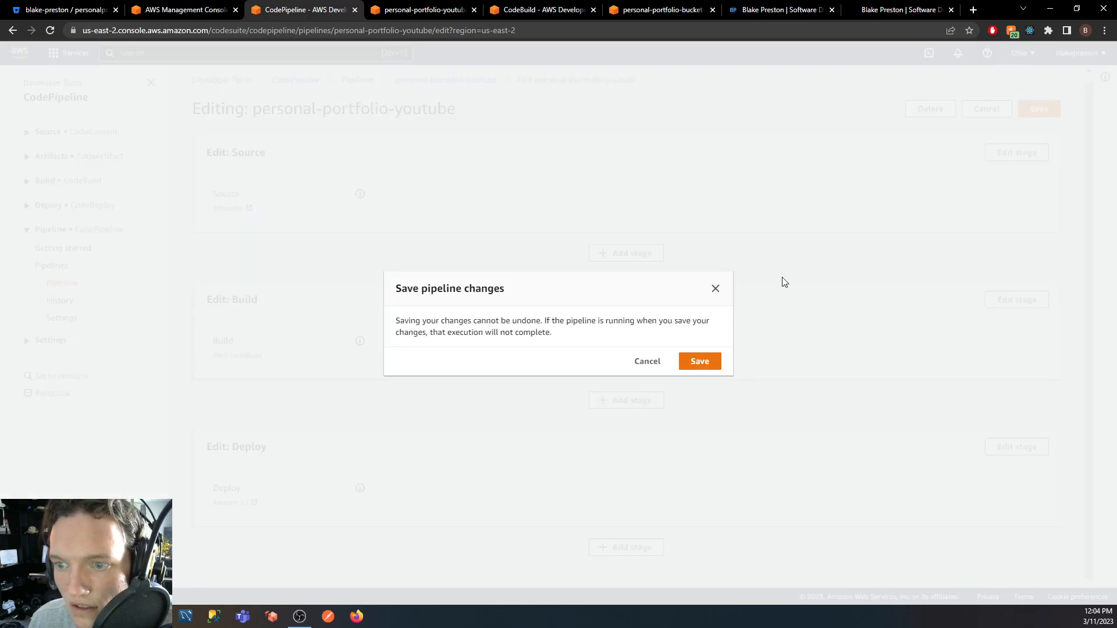
pyautogui.click(705, 368)
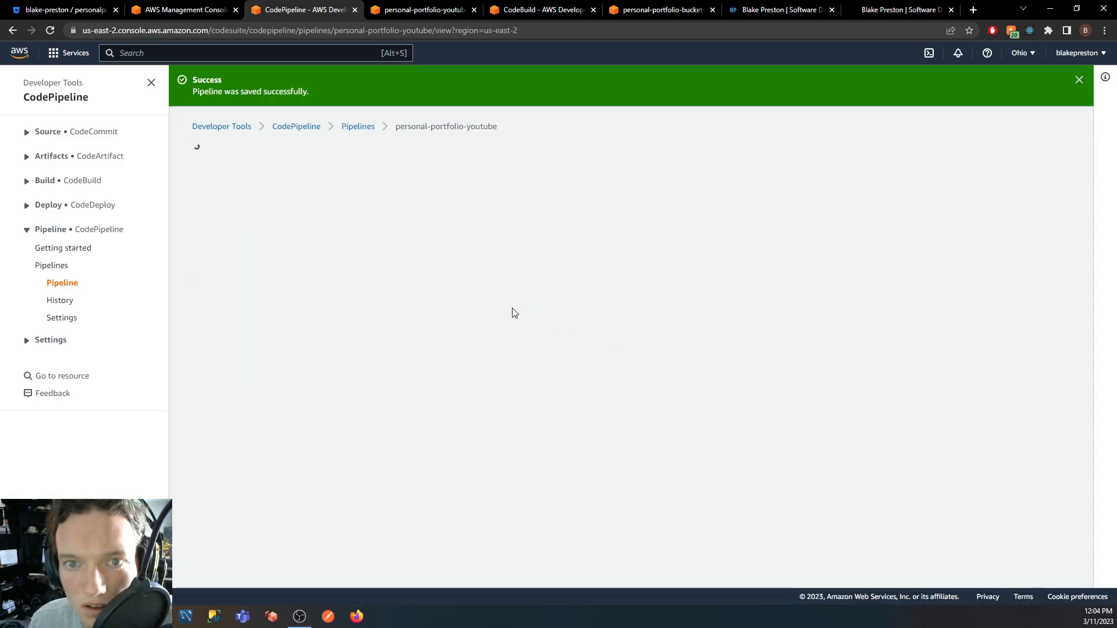
# Release the latest change through the personal-portfolio-youtube pipeline and confirm the release.
pyautogui.scroll(-4, 514, 314)
pyautogui.scroll(3, 514, 314)
pyautogui.scroll(1, 514, 313)
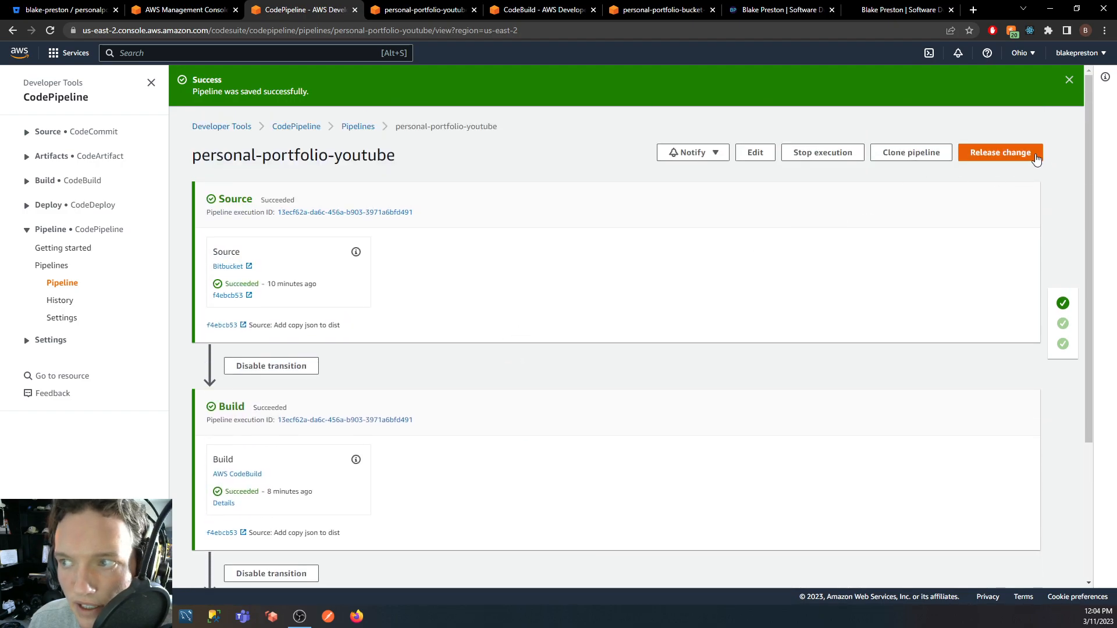
pyautogui.click(1015, 153)
pyautogui.click(687, 365)
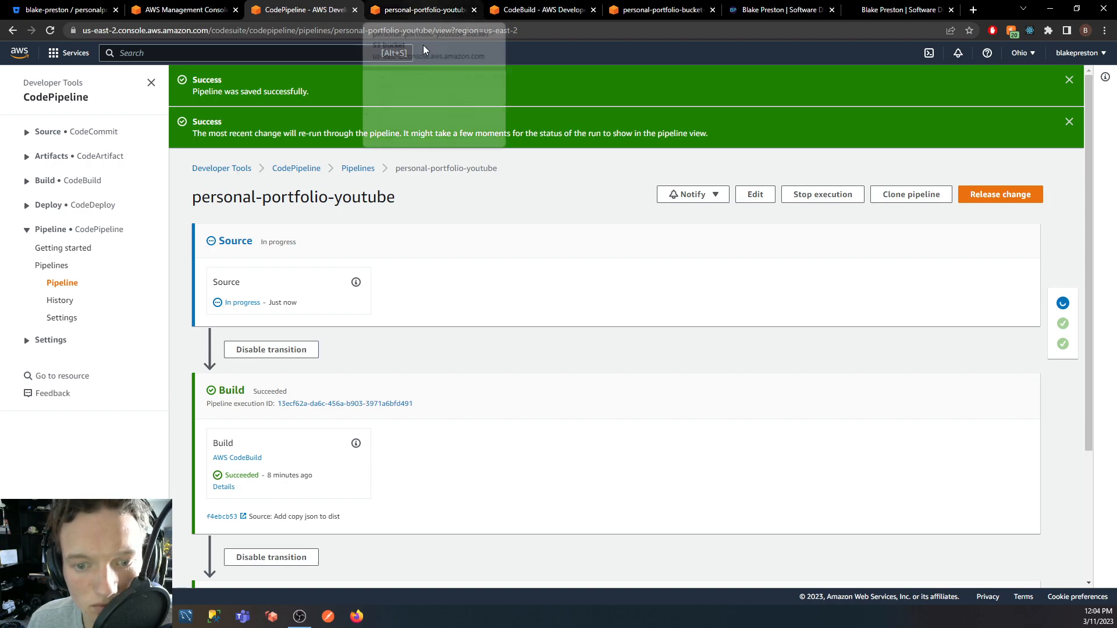
# Look over the objects, permissions and properties of personal-portfolio-youtube-bucket, including its static website hosting setting.
pyautogui.click(429, 13)
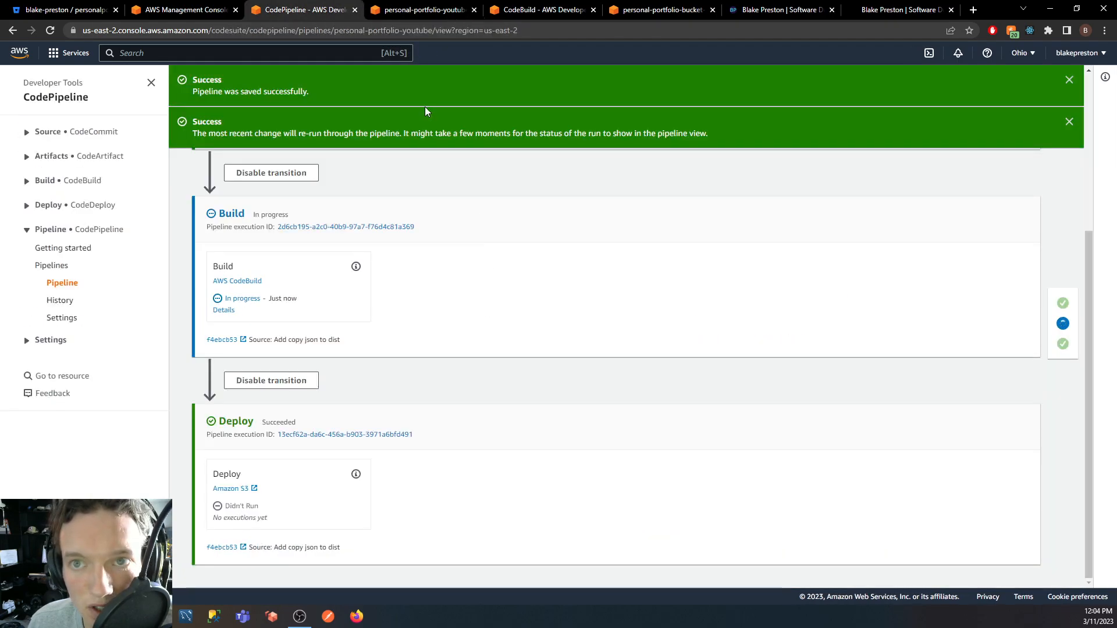
pyautogui.click(418, 9)
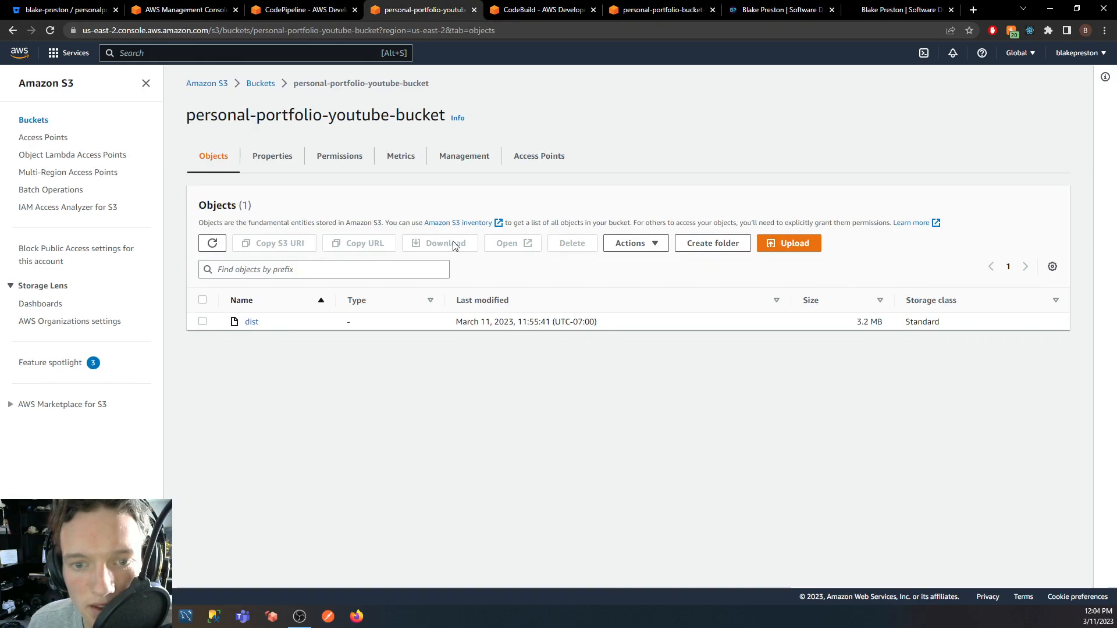
pyautogui.click(334, 157)
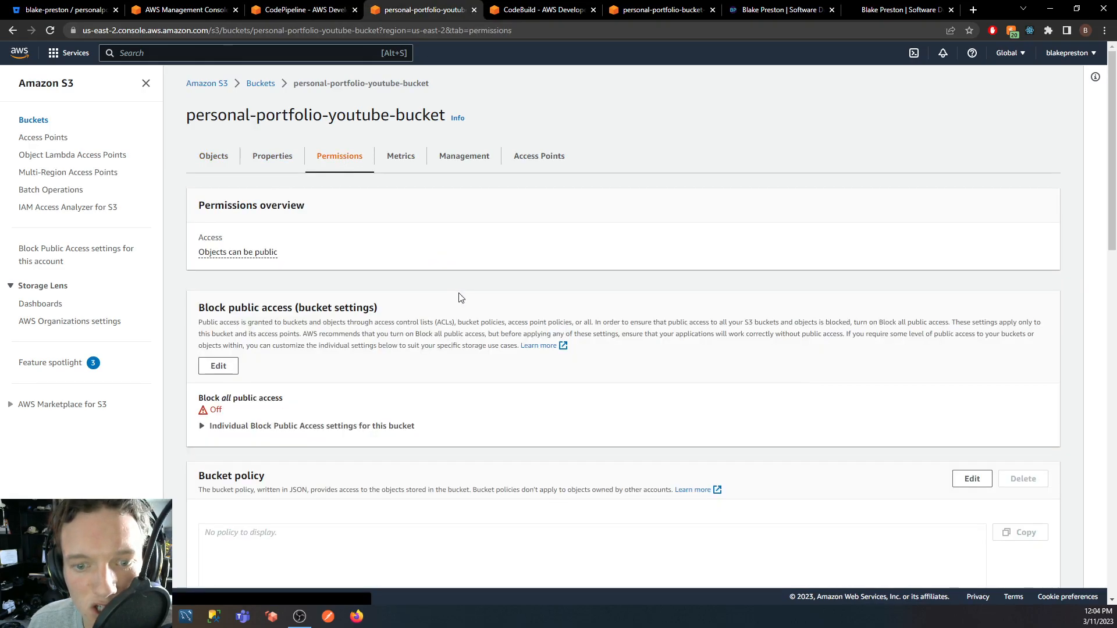
pyautogui.scroll(-5, 458, 294)
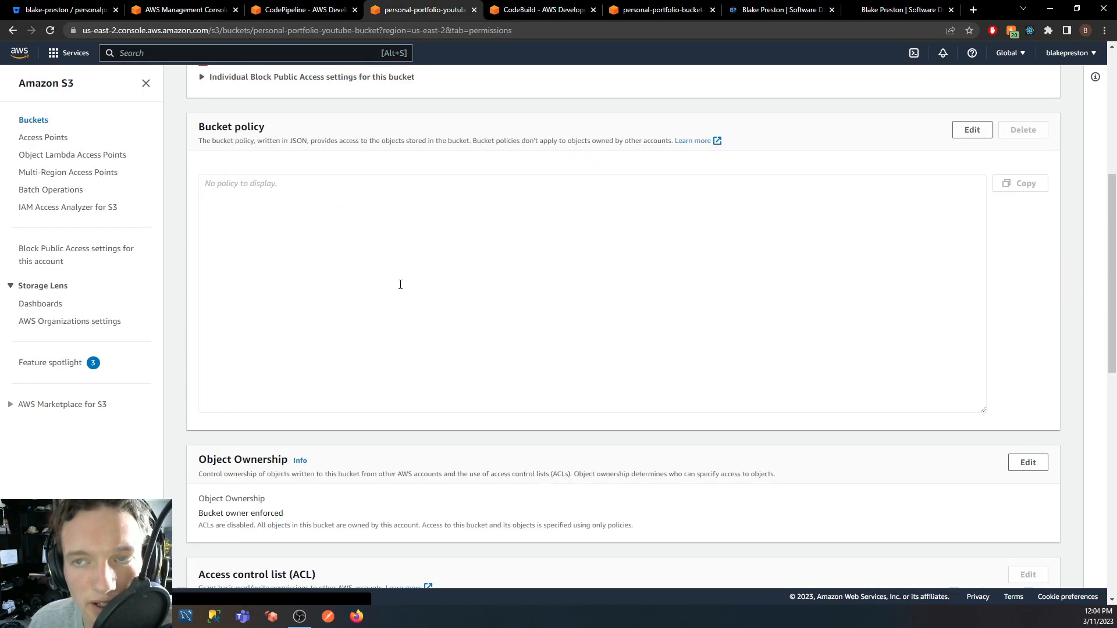
pyautogui.scroll(5, 401, 284)
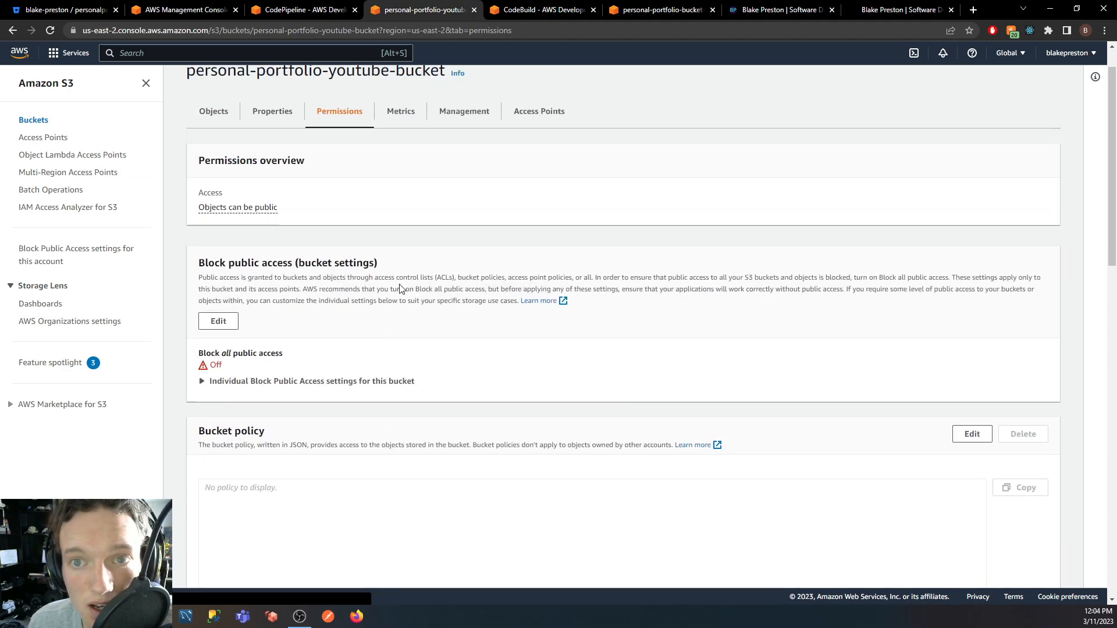
pyautogui.click(272, 156)
pyautogui.scroll(-20, 403, 336)
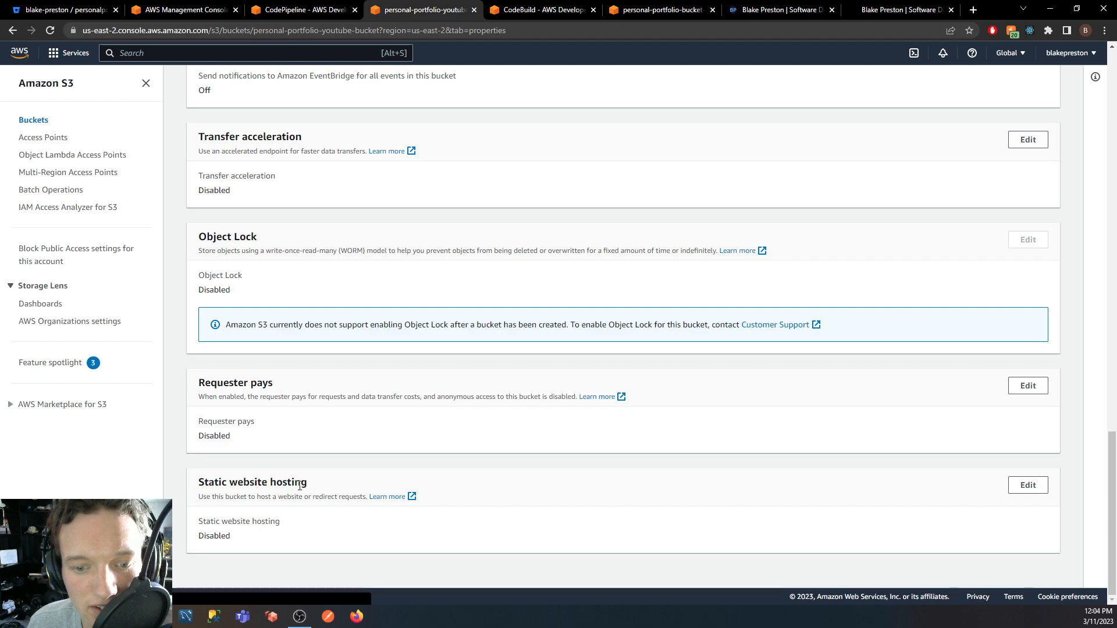
pyautogui.scroll(15, 377, 518)
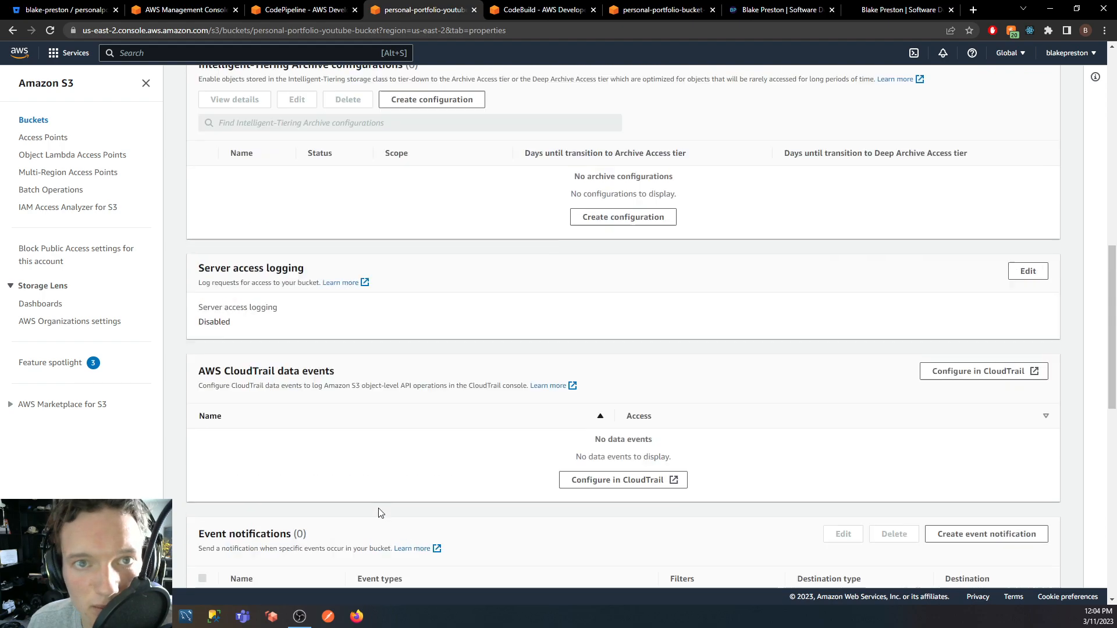
# Check the status of the pipeline's Build and Deploy stages, and inspect the deployed files in the S3 bucket.
pyautogui.click(268, 16)
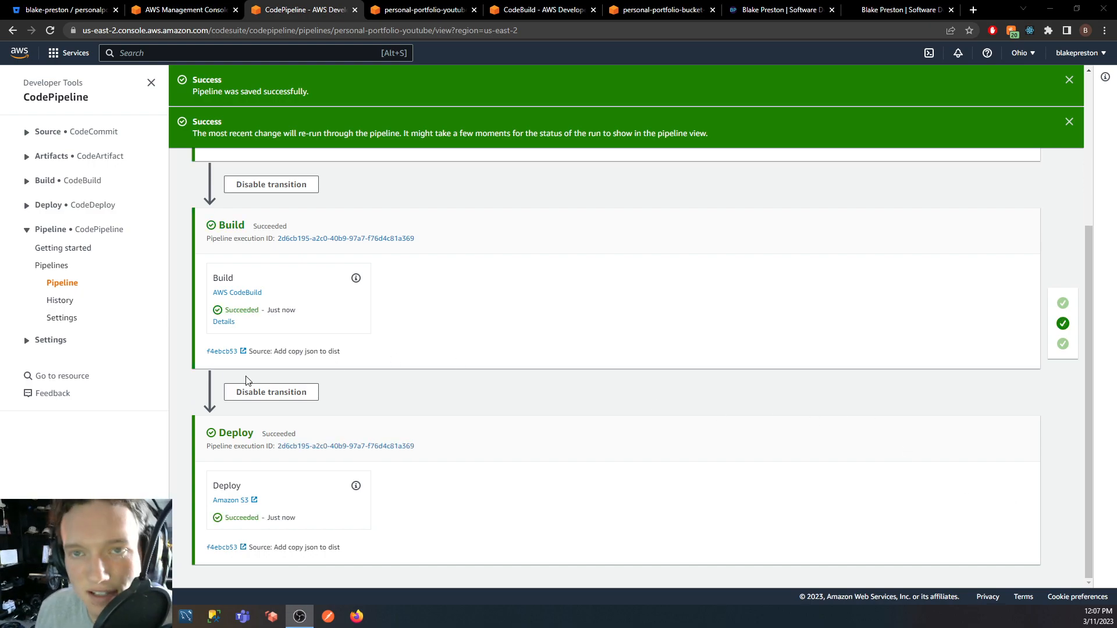
pyautogui.click(450, 12)
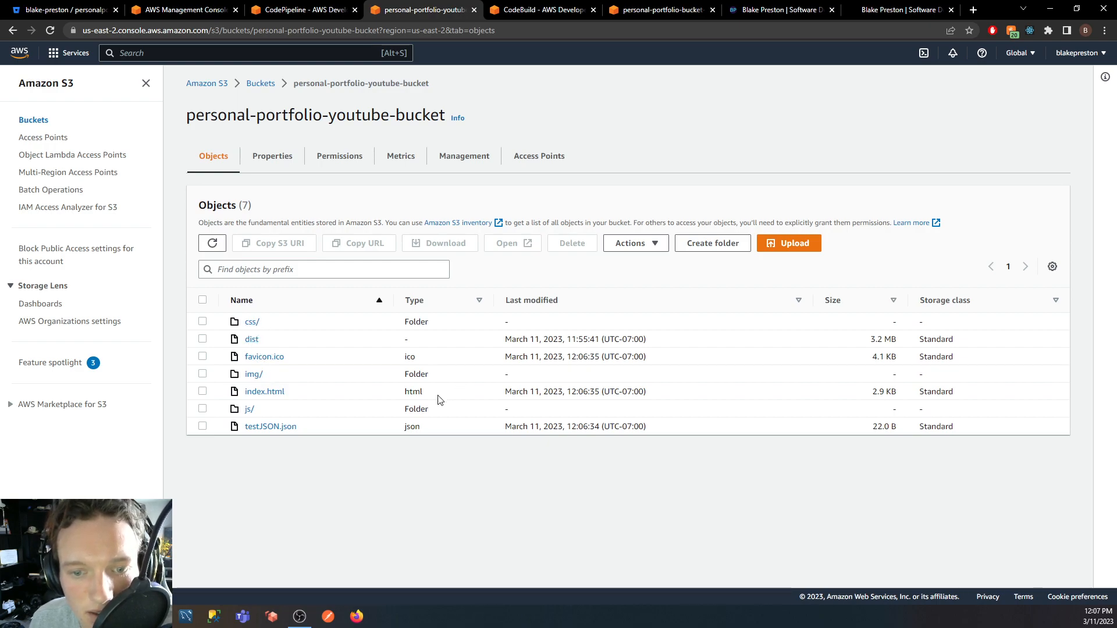
# Open the static website hosting settings of personal-portfolio-youtube-bucket and enable hosting.
pyautogui.click(273, 156)
pyautogui.scroll(-20, 349, 291)
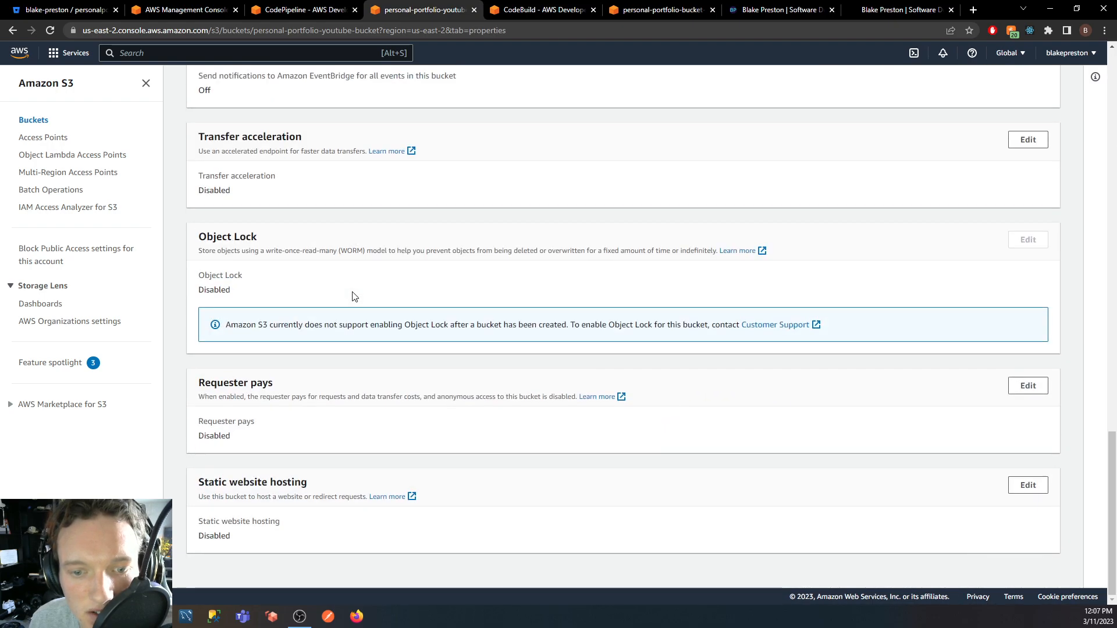
pyautogui.click(1021, 488)
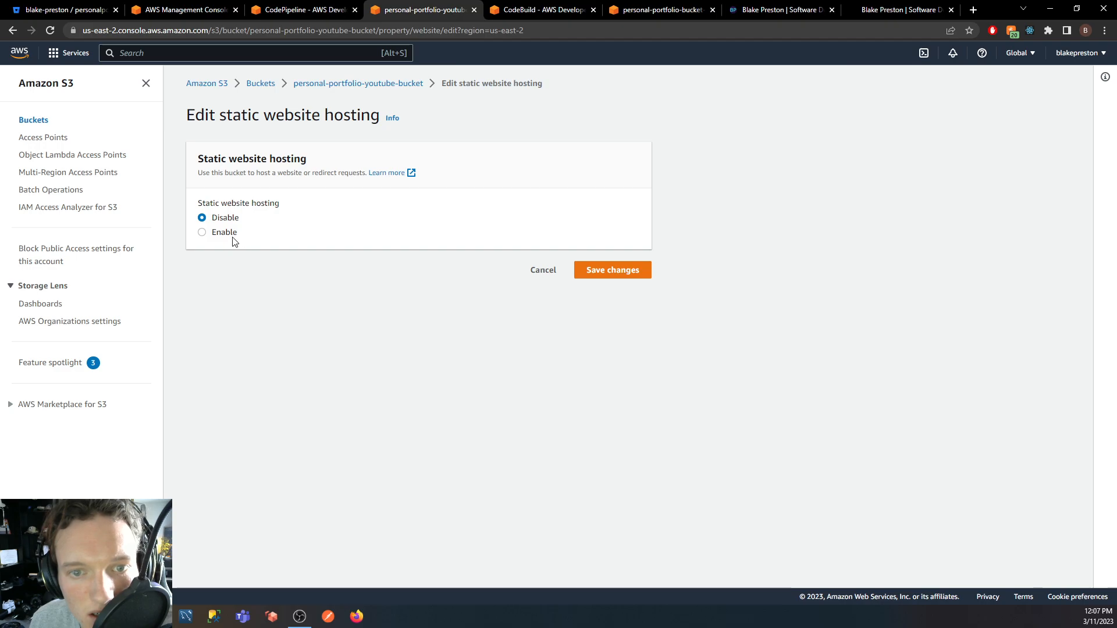
pyautogui.click(231, 234)
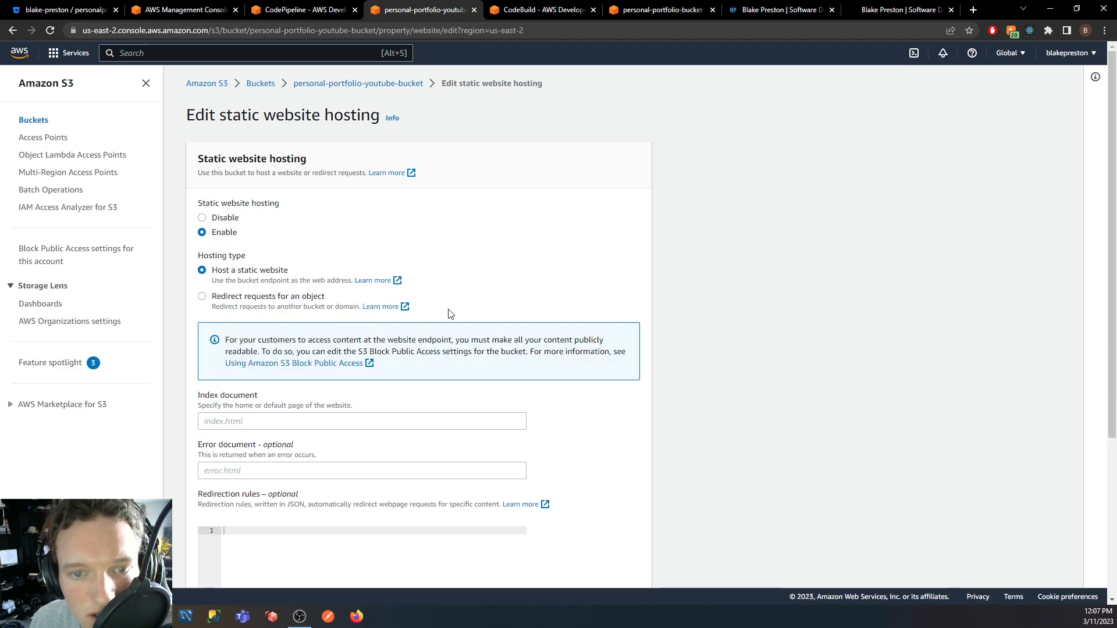
# Set the index document to index.html and save the static website hosting settings.
pyautogui.scroll(-3, 476, 304)
pyautogui.click(288, 242)
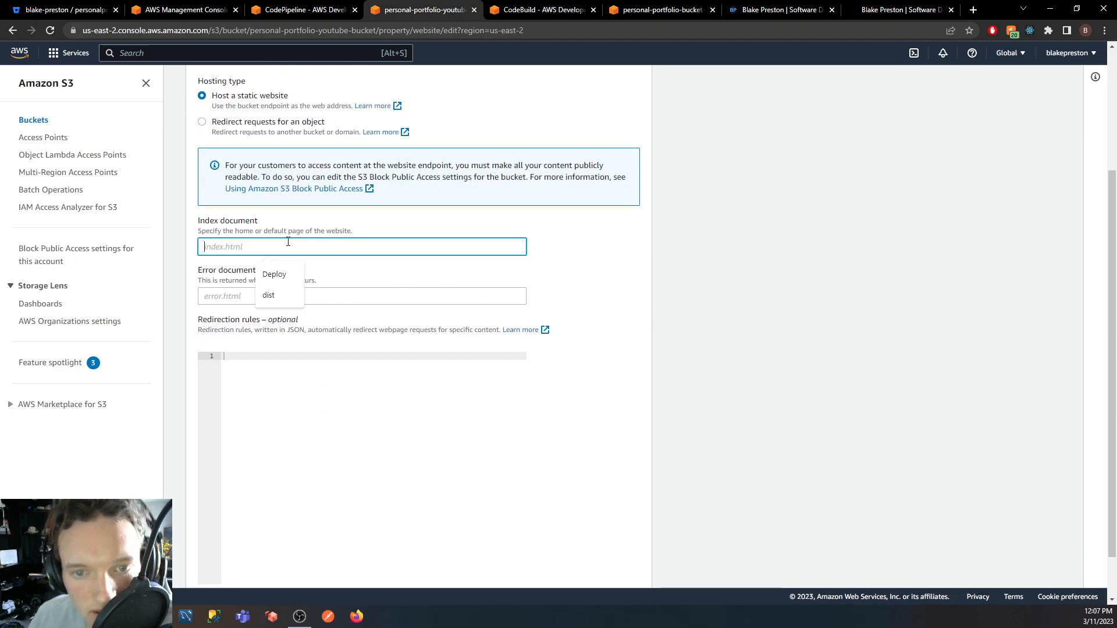
pyautogui.write('index.')
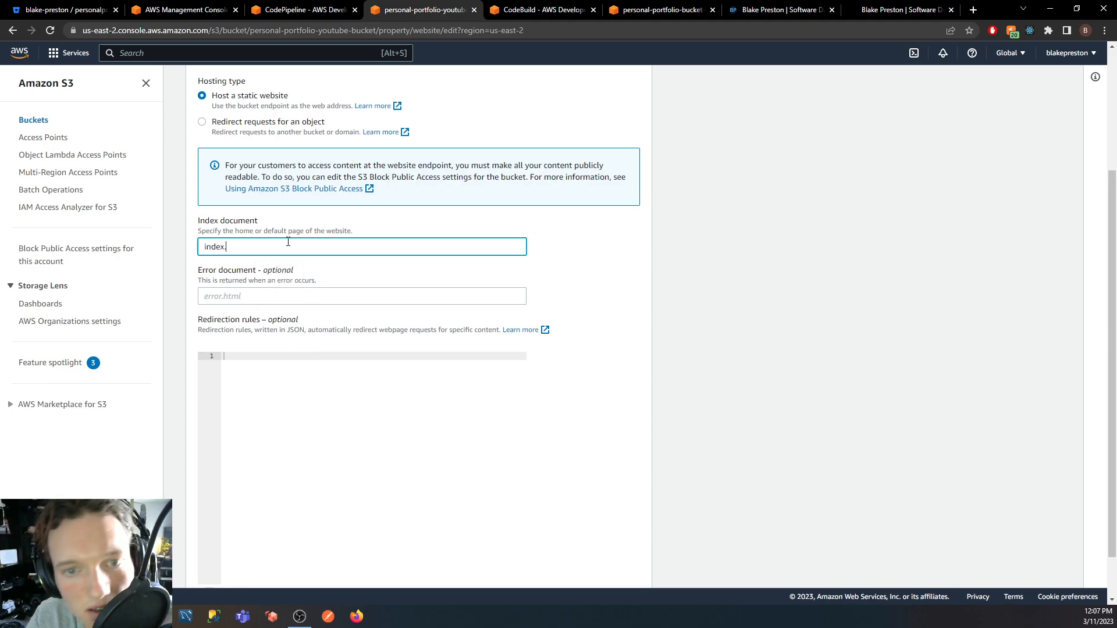
pyautogui.click(631, 347)
pyautogui.scroll(-1, 630, 347)
pyautogui.scroll(5, 560, 501)
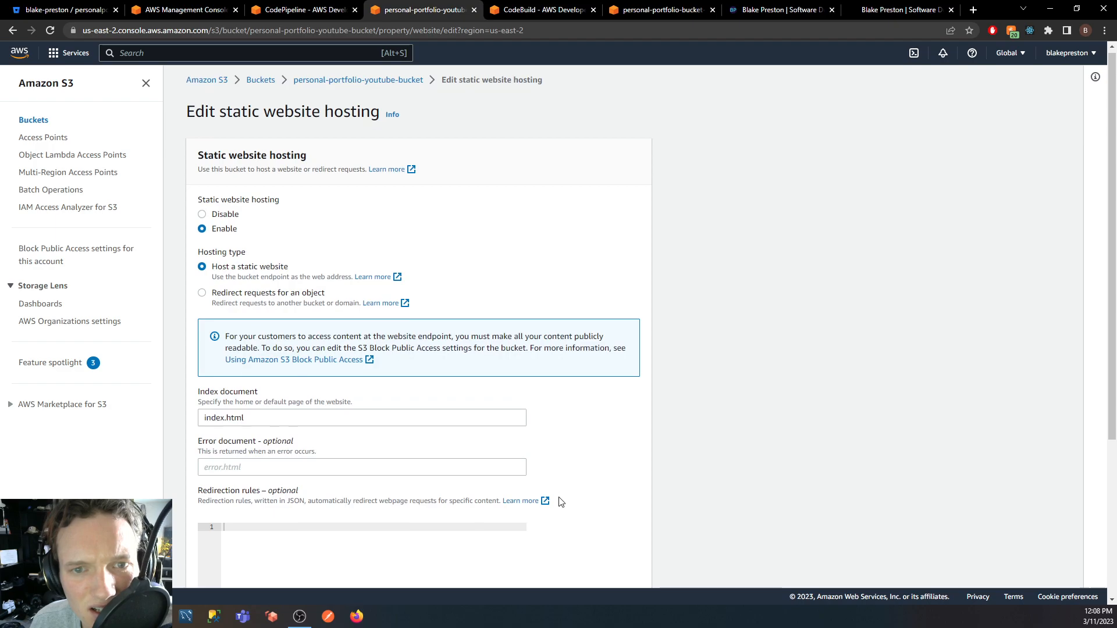
pyautogui.scroll(-5, 561, 500)
pyautogui.click(640, 576)
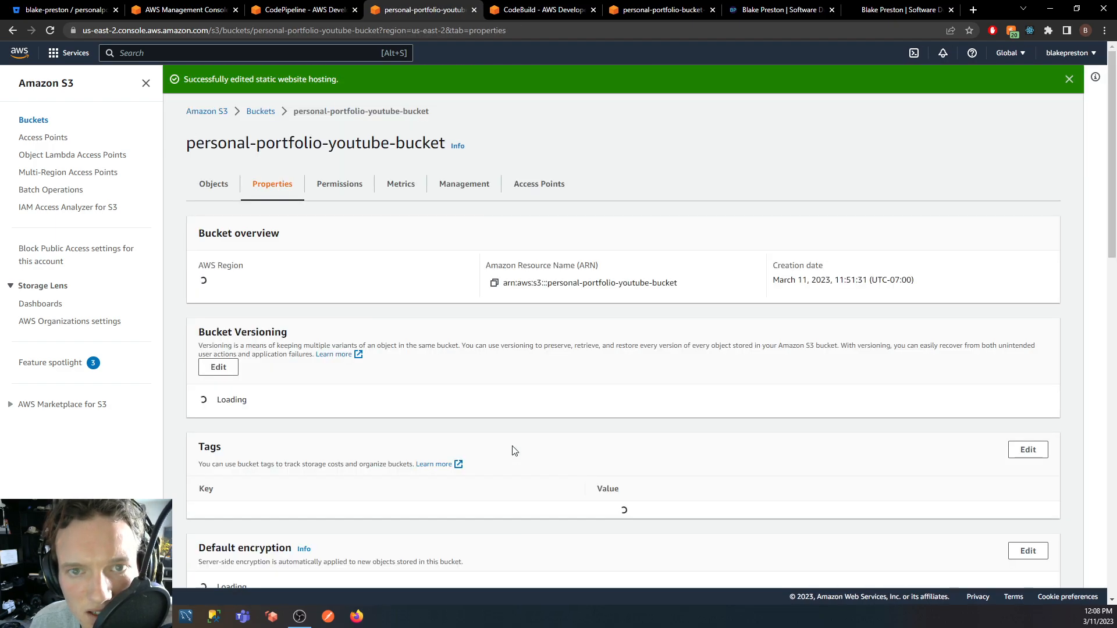
# Open the bucket website endpoint in a new browser tab and read the page it returns.
pyautogui.scroll(-15, 473, 399)
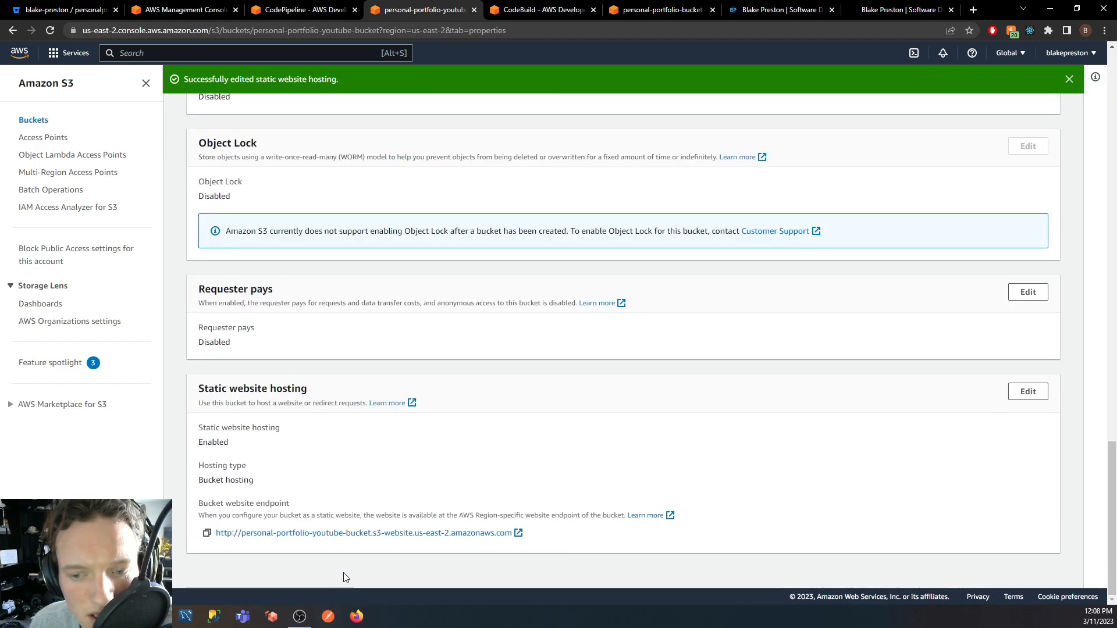
pyautogui.rightClick(393, 537)
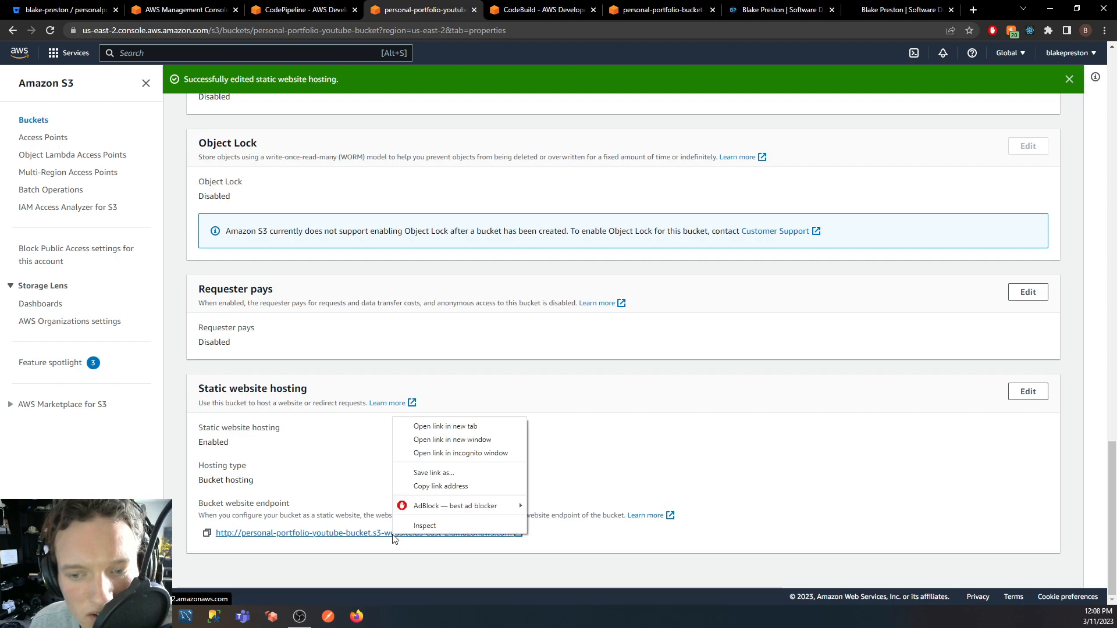
pyautogui.click(430, 426)
pyautogui.click(474, 9)
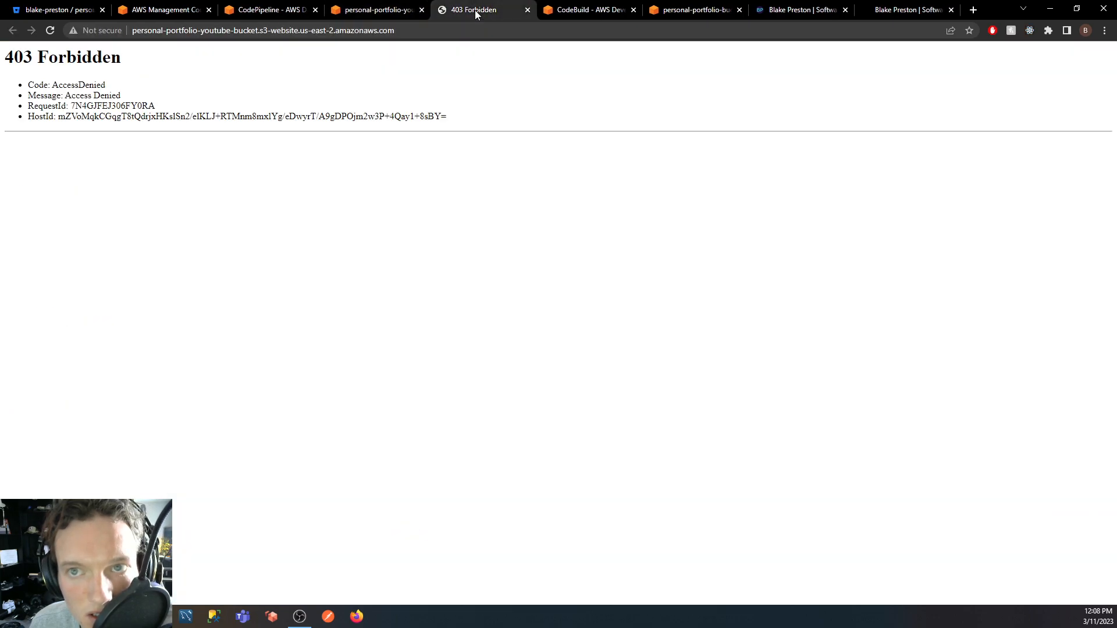
pyautogui.moveTo(48, 85); pyautogui.dragTo(173, 109)
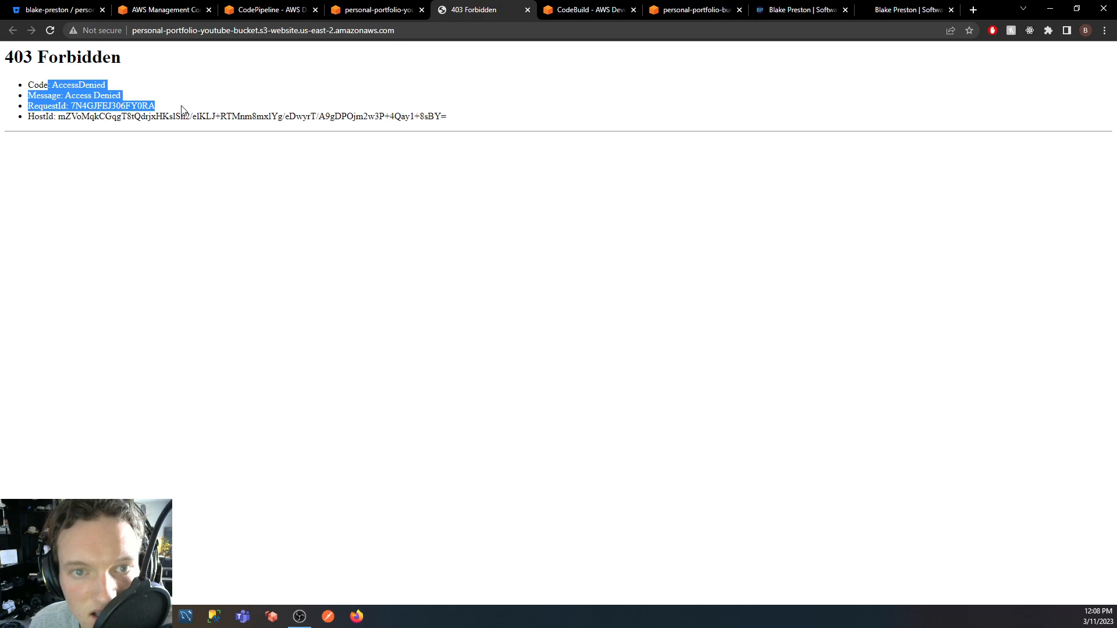
pyautogui.click(182, 109)
# Return to the bucket's permissions and open its bucket policy for editing.
pyautogui.click(375, 12)
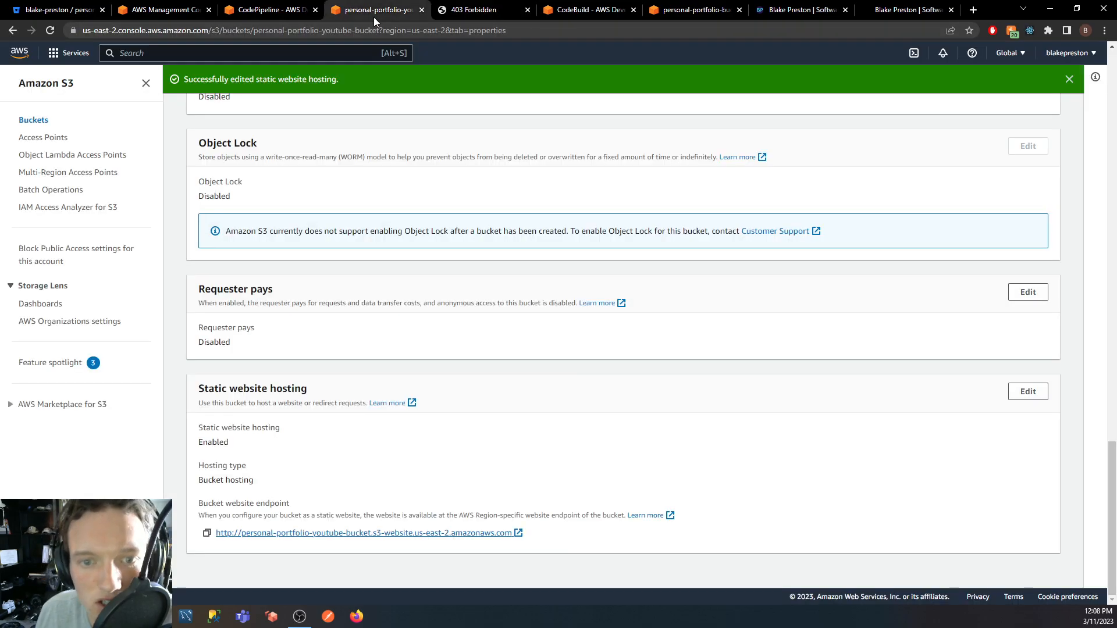
pyautogui.scroll(15, 499, 249)
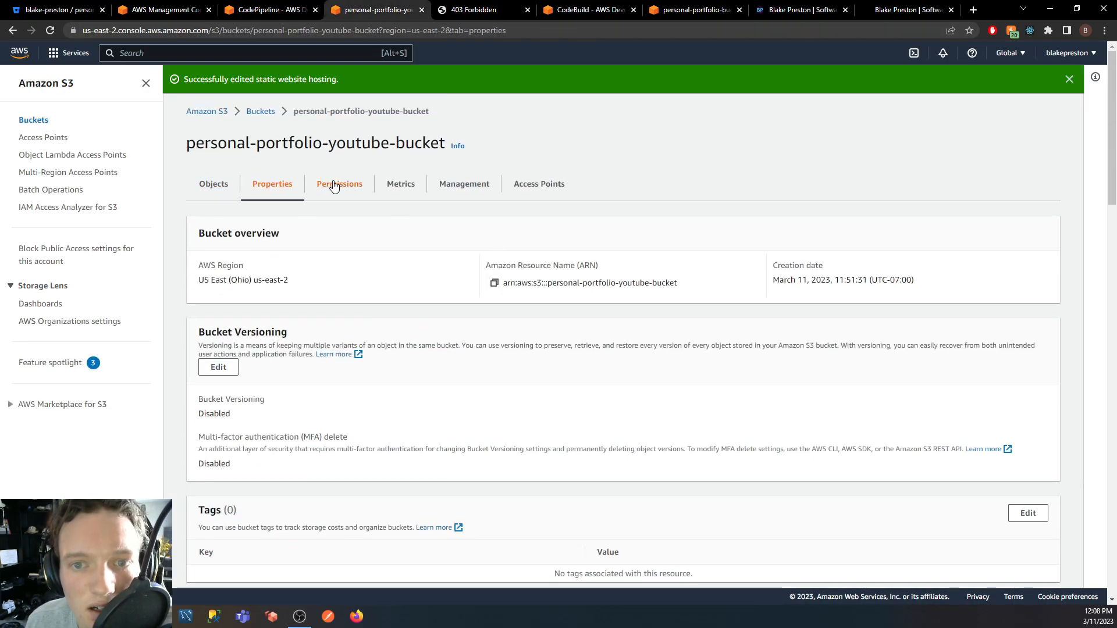
pyautogui.click(337, 183)
pyautogui.scroll(-4, 384, 244)
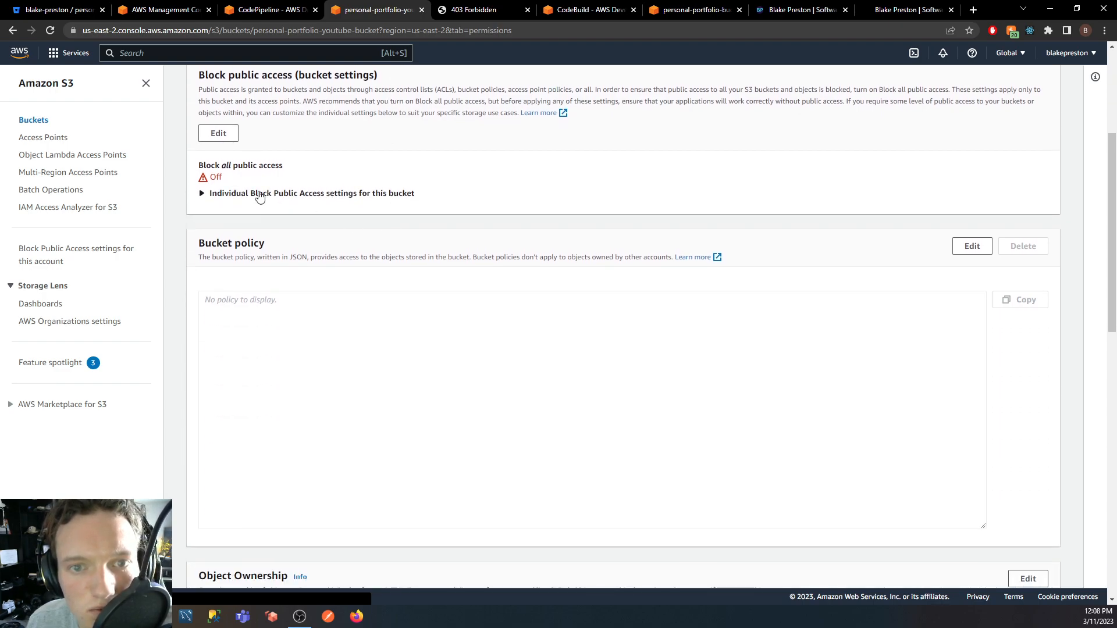
pyautogui.scroll(-3, 326, 270)
pyautogui.scroll(3, 966, 209)
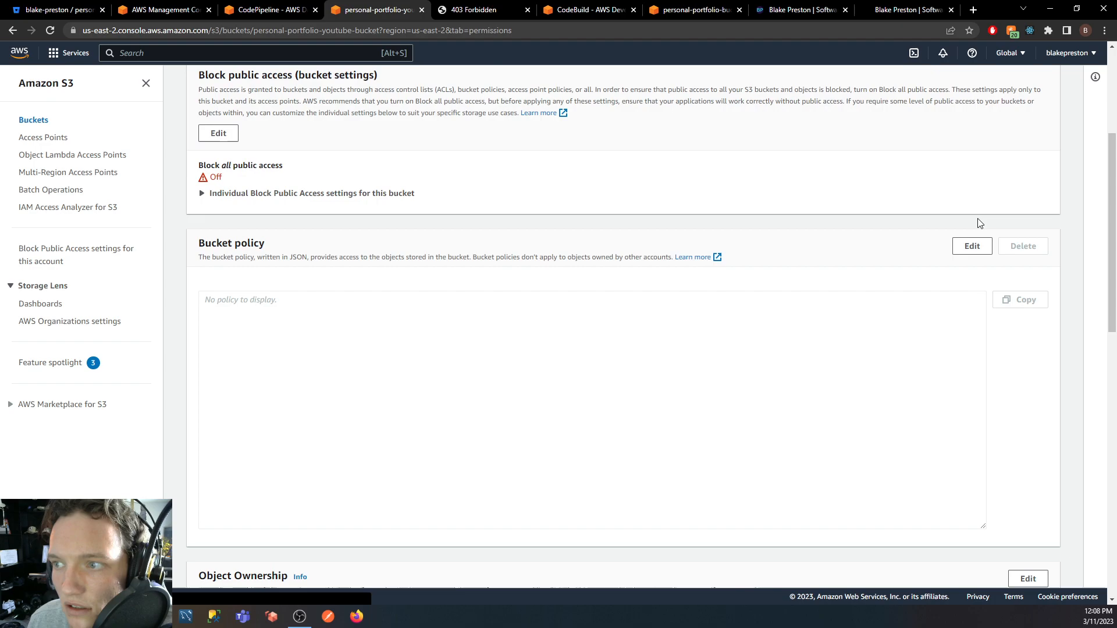
pyautogui.click(970, 247)
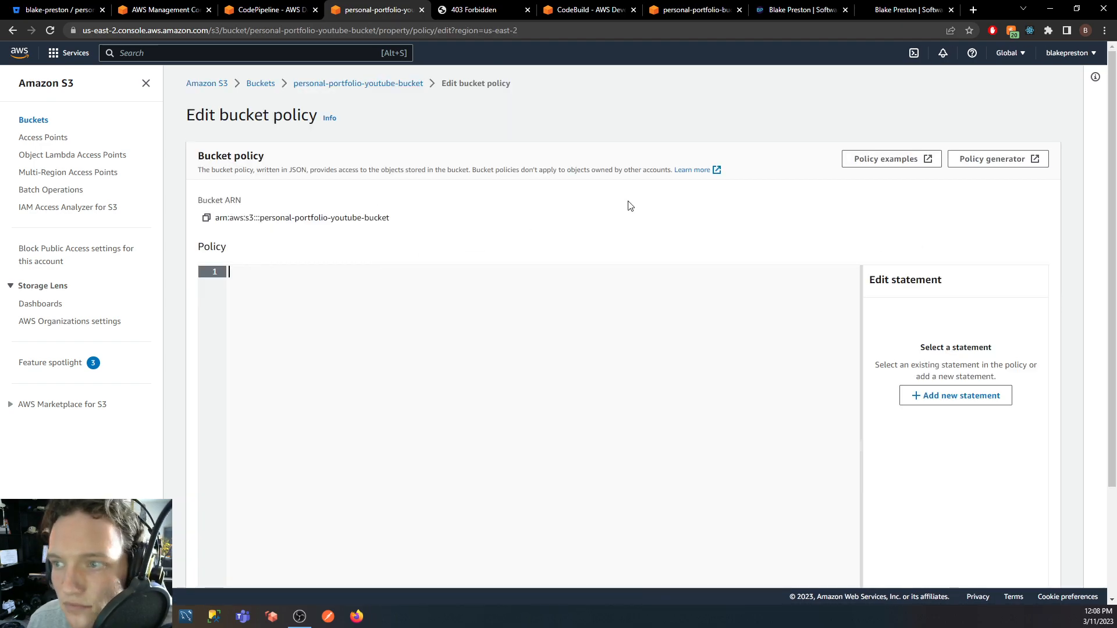
# Look over the policy editor and the AWS Policy Generator, and close the generator page.
pyautogui.scroll(-1, 628, 205)
pyautogui.scroll(-1, 899, 337)
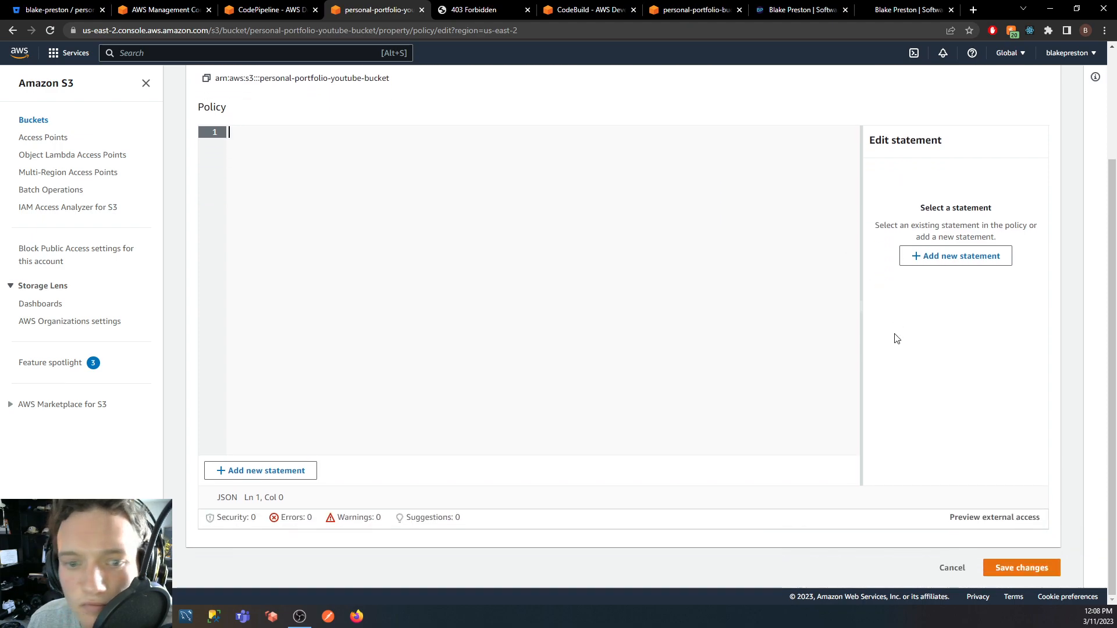
pyautogui.scroll(2, 896, 337)
pyautogui.scroll(-2, 896, 332)
pyautogui.scroll(2, 914, 303)
pyautogui.click(995, 159)
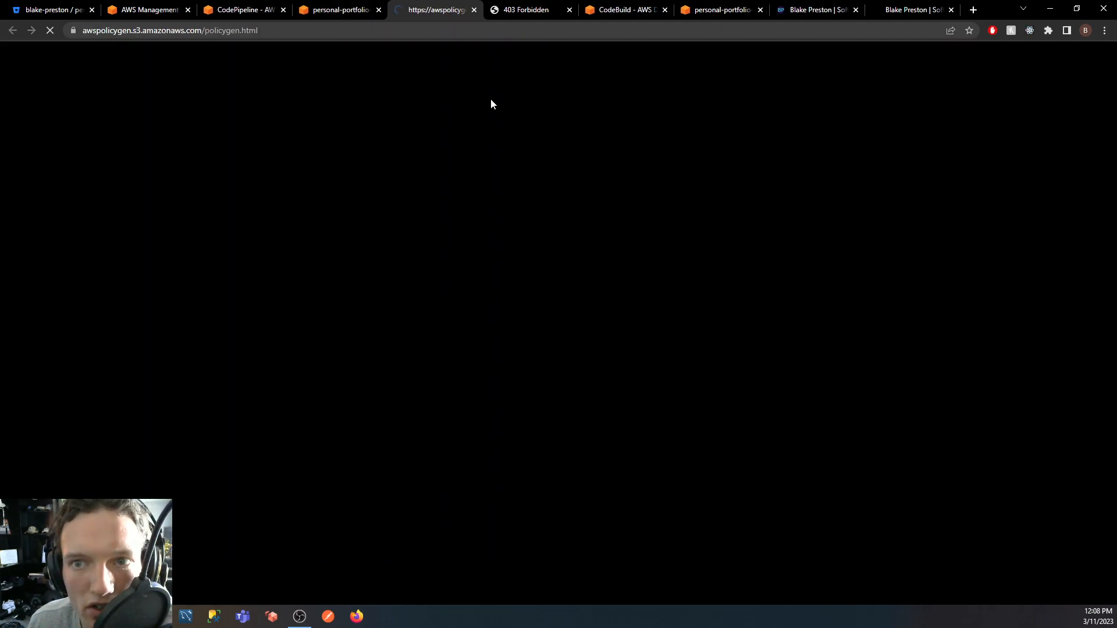
pyautogui.scroll(-1, 370, 234)
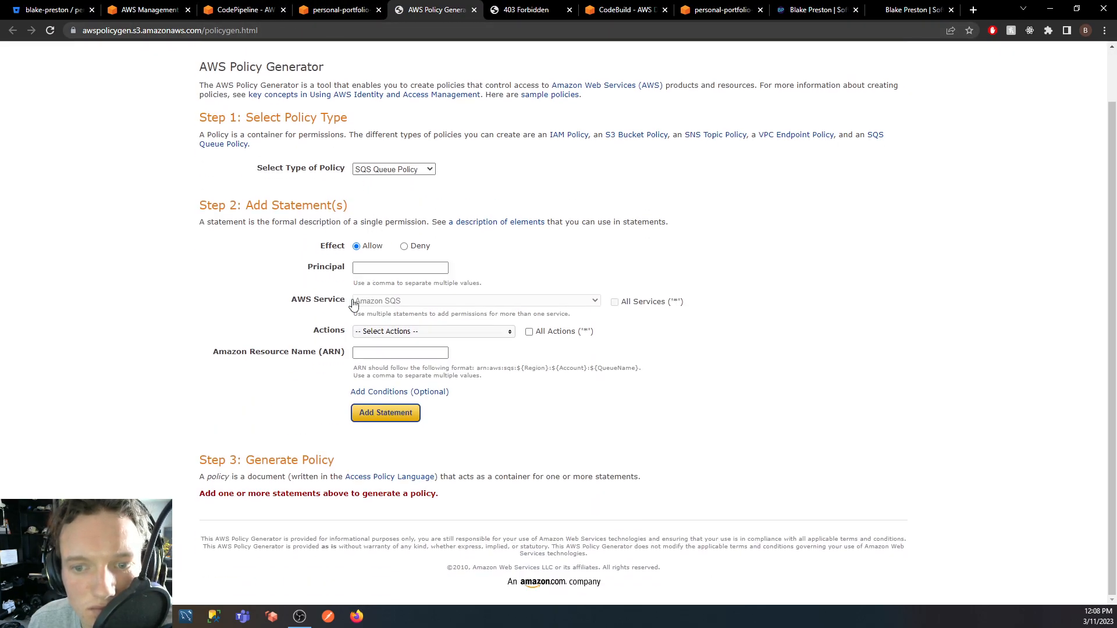
pyautogui.click(473, 10)
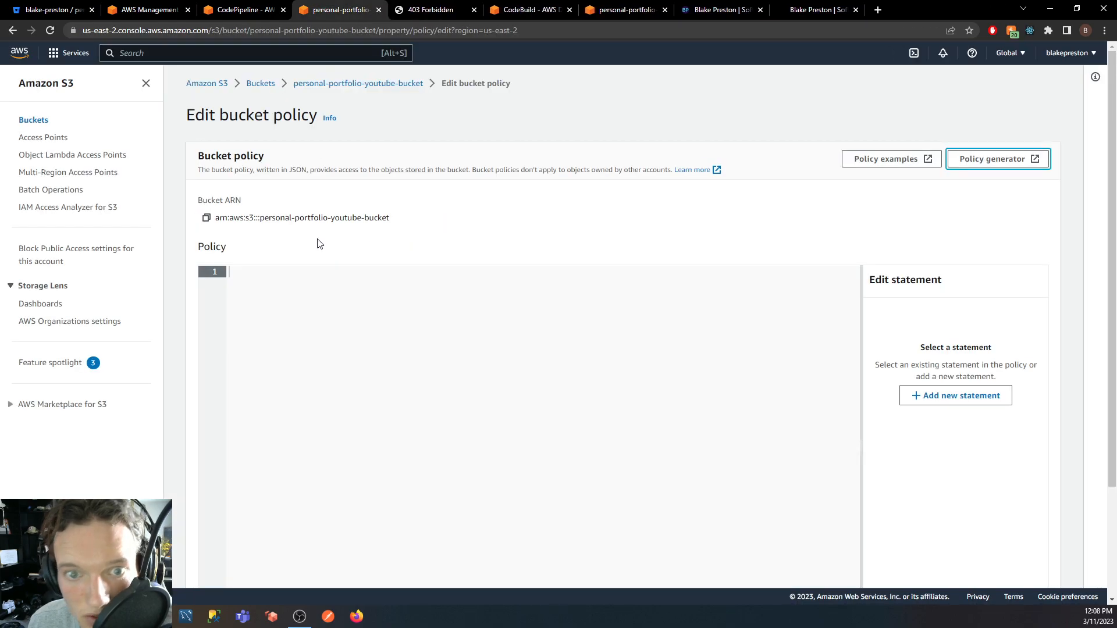
pyautogui.scroll(-2, 317, 249)
pyautogui.scroll(2, 323, 251)
# Copy the full bucket policy JSON from the existing personal-portfolio-bucket-01381852 bucket.
pyautogui.click(592, 10)
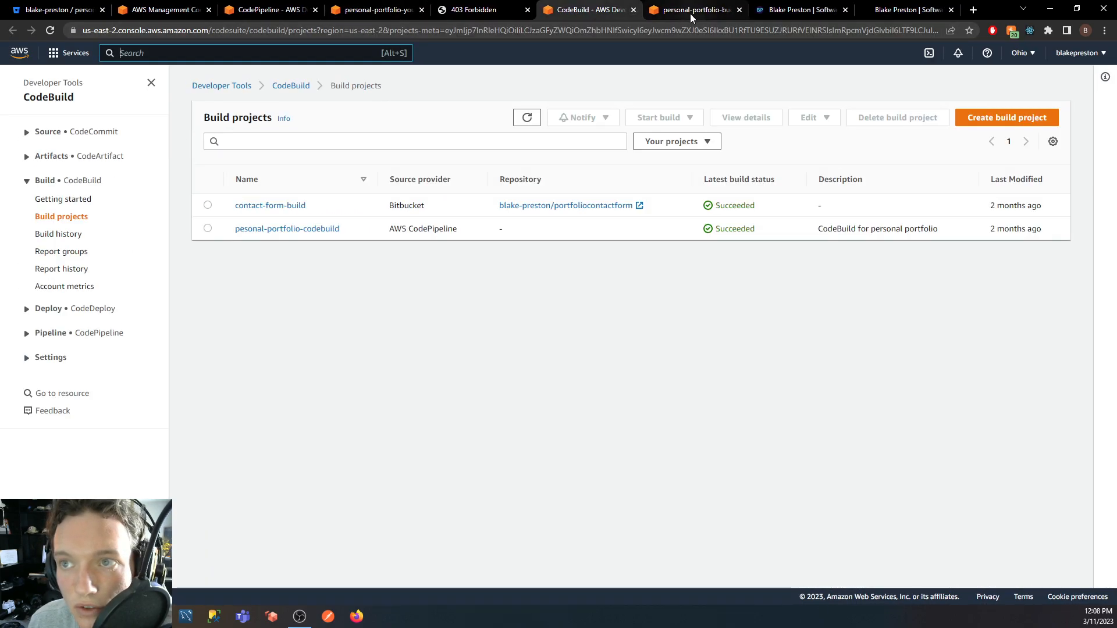
pyautogui.click(690, 12)
pyautogui.moveTo(242, 425); pyautogui.dragTo(197, 310)
pyautogui.rightClick(206, 312)
pyautogui.click(235, 324)
# Examine the Action and Resource lines of the existing bucket's policy.
pyautogui.click(277, 389)
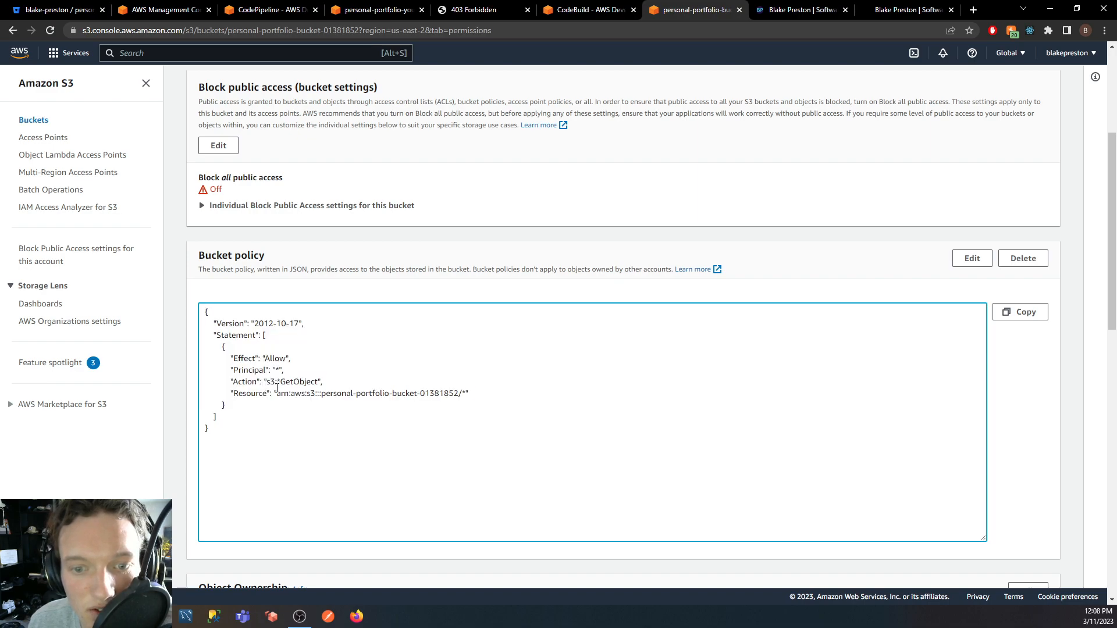
pyautogui.moveTo(274, 382); pyautogui.dragTo(334, 394)
pyautogui.click(353, 387)
pyautogui.click(288, 388)
pyautogui.moveTo(262, 394); pyautogui.dragTo(401, 405)
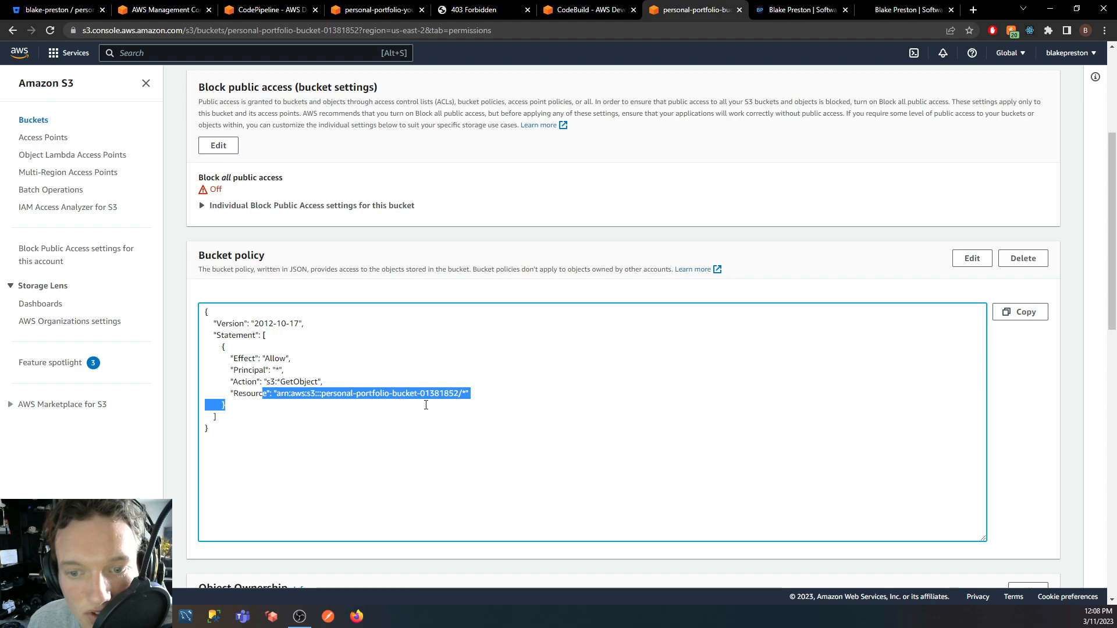
pyautogui.click(362, 410)
pyautogui.moveTo(318, 397); pyautogui.dragTo(225, 406)
pyautogui.click(458, 399)
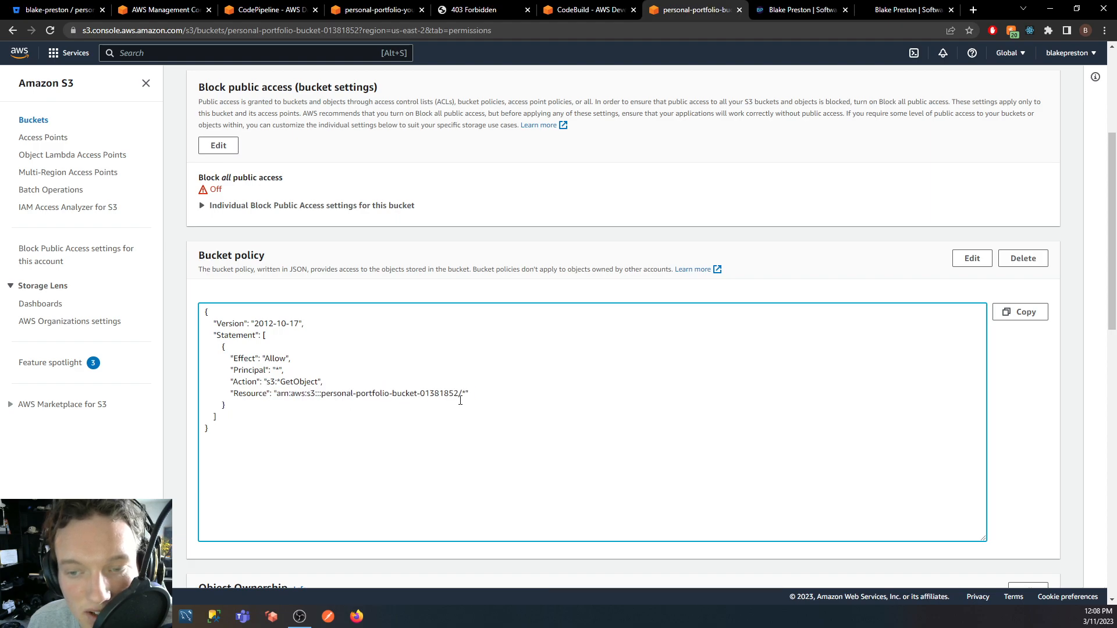
# Paste the copied policy JSON into the policy editor of personal-portfolio-youtube-bucket.
pyautogui.click(374, 12)
pyautogui.click(314, 291)
pyautogui.hotkey('ctrl', 'v')
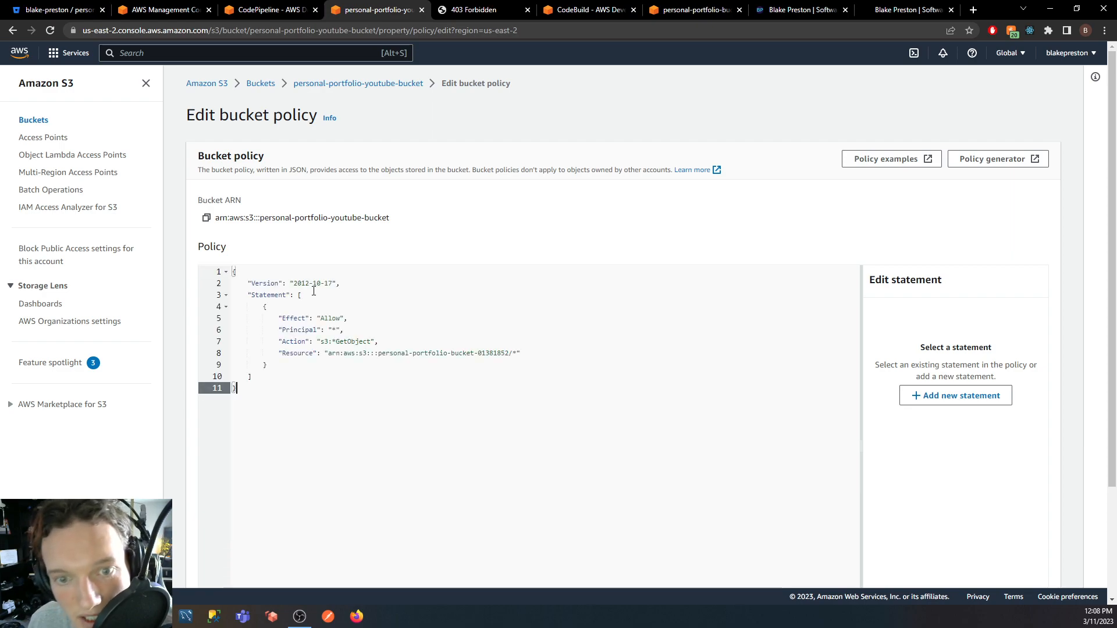
# Replace the policy's Resource ARN with arn:aws:s3:::personal-portfolio-youtube-bucket, keeping the trailing /*, and save the bucket policy.
pyautogui.moveTo(404, 220); pyautogui.dragTo(217, 219)
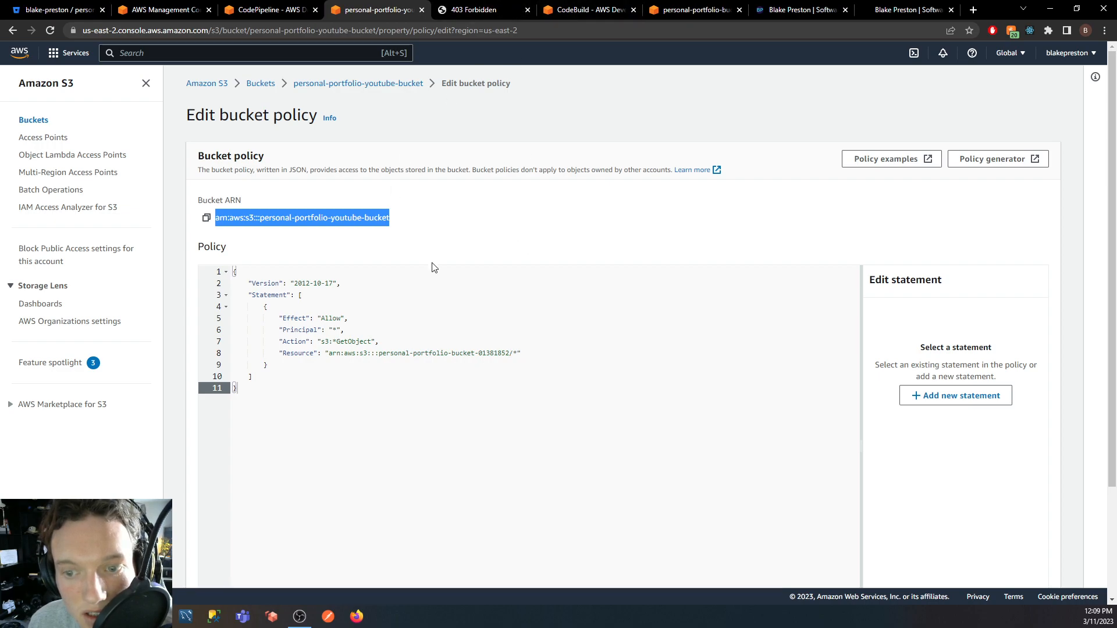
pyautogui.click(510, 353)
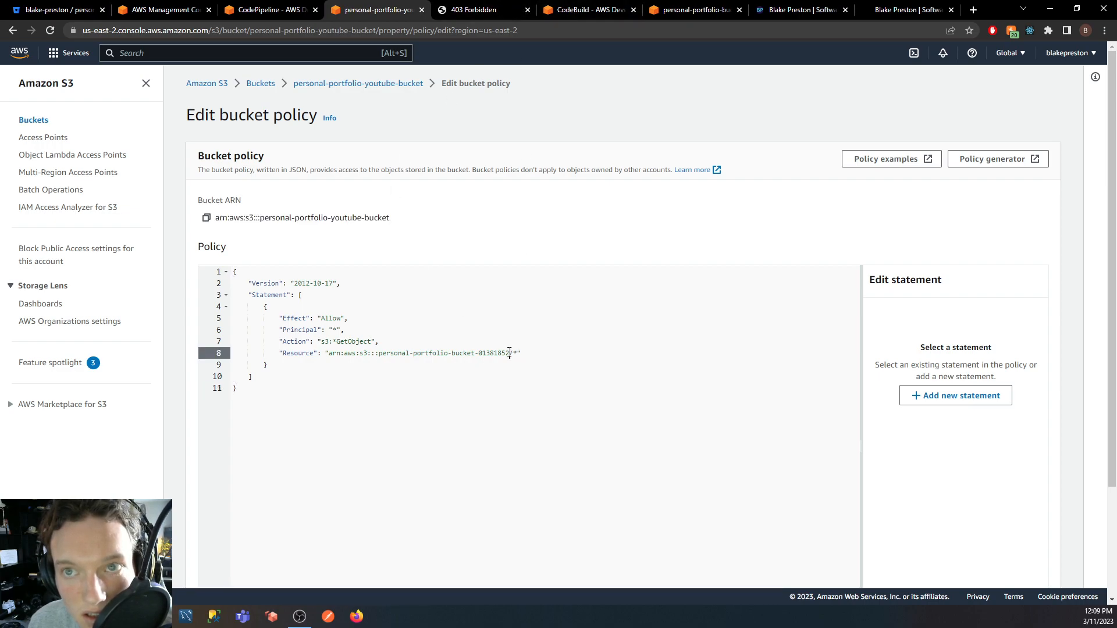
pyautogui.moveTo(510, 353); pyautogui.dragTo(331, 353)
pyautogui.hotkey('ctrl', 'v')
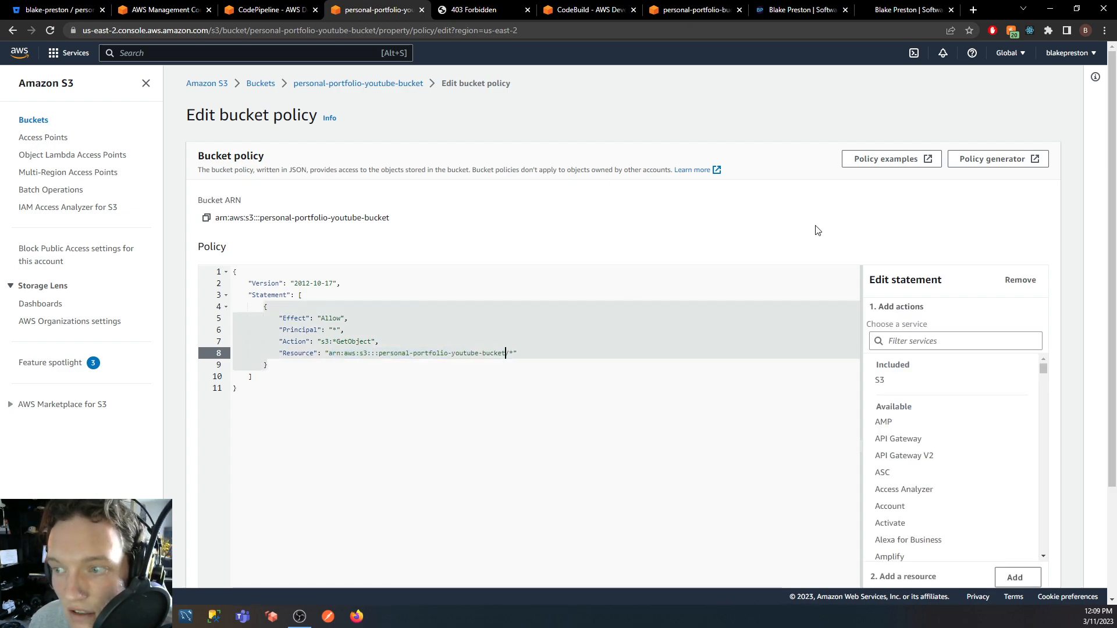
pyautogui.scroll(-3, 817, 230)
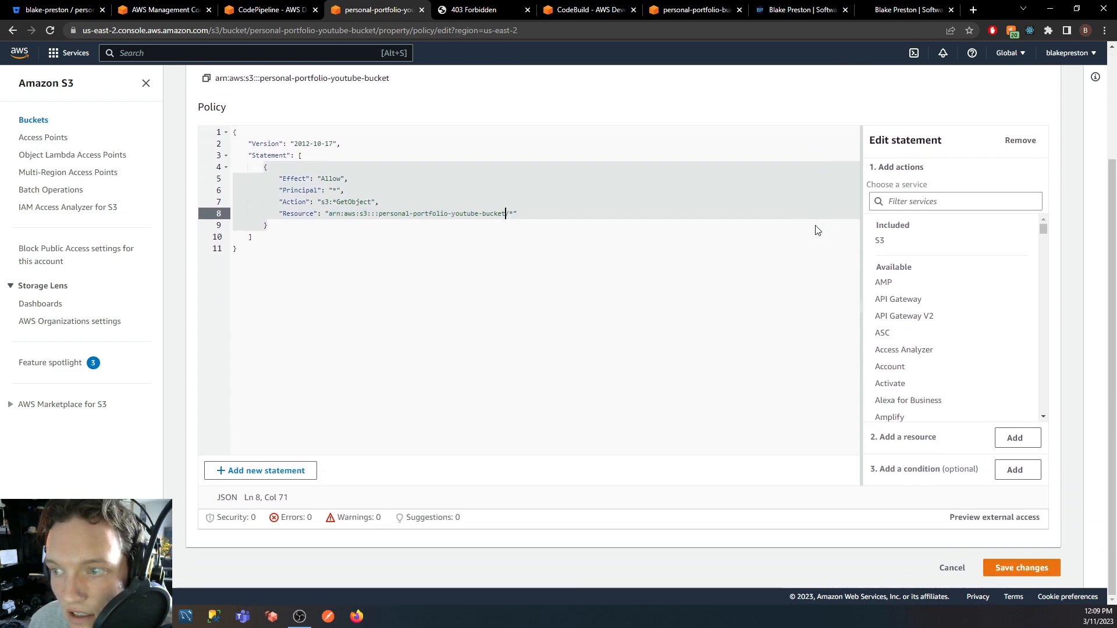
pyautogui.click(1023, 570)
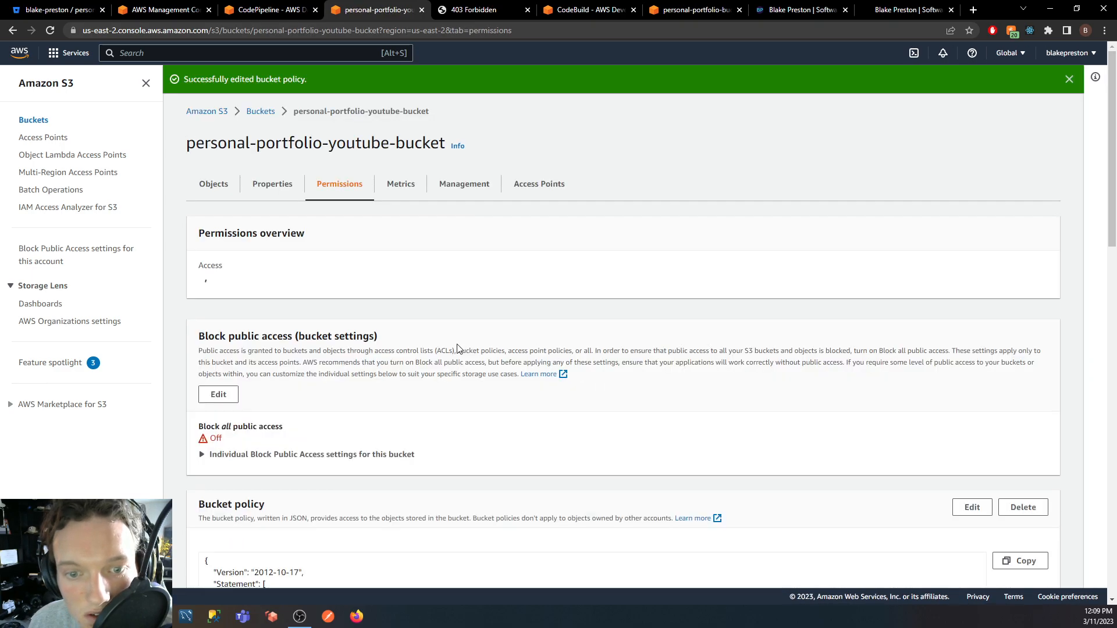
# Review the bucket's saved permissions and reload the website endpoint page to check the site.
pyautogui.scroll(-5, 458, 347)
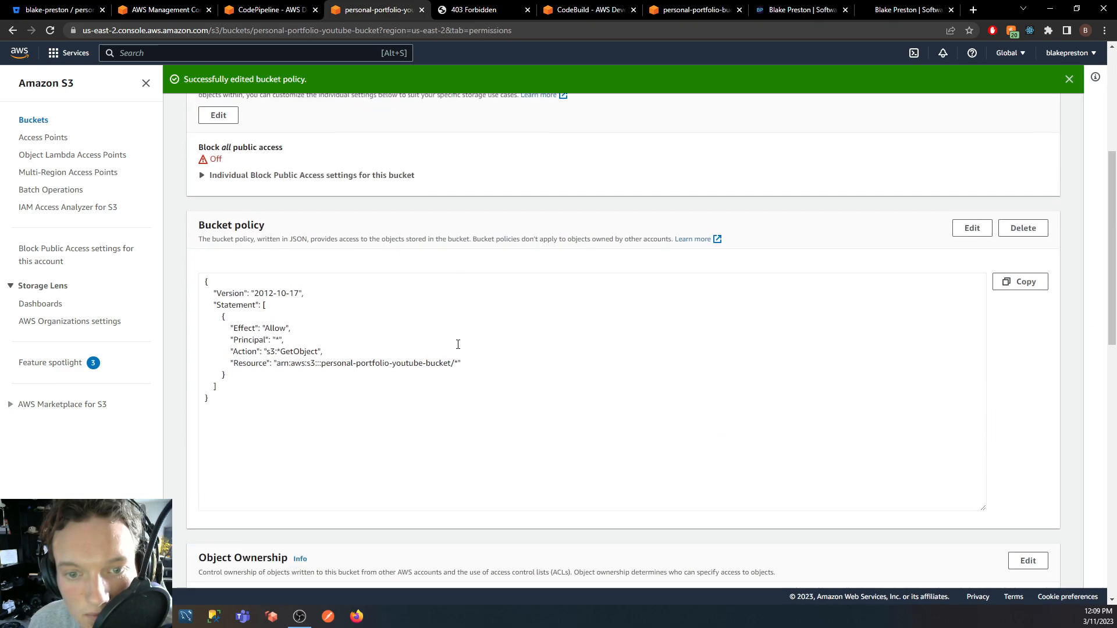
pyautogui.scroll(-15, 458, 345)
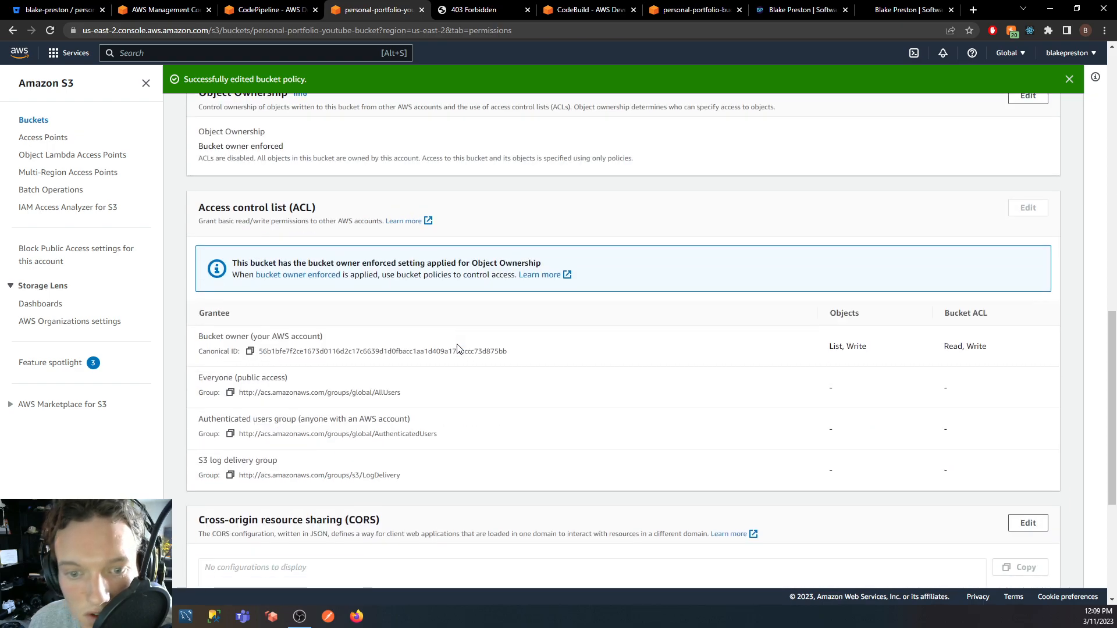
pyautogui.scroll(20, 458, 345)
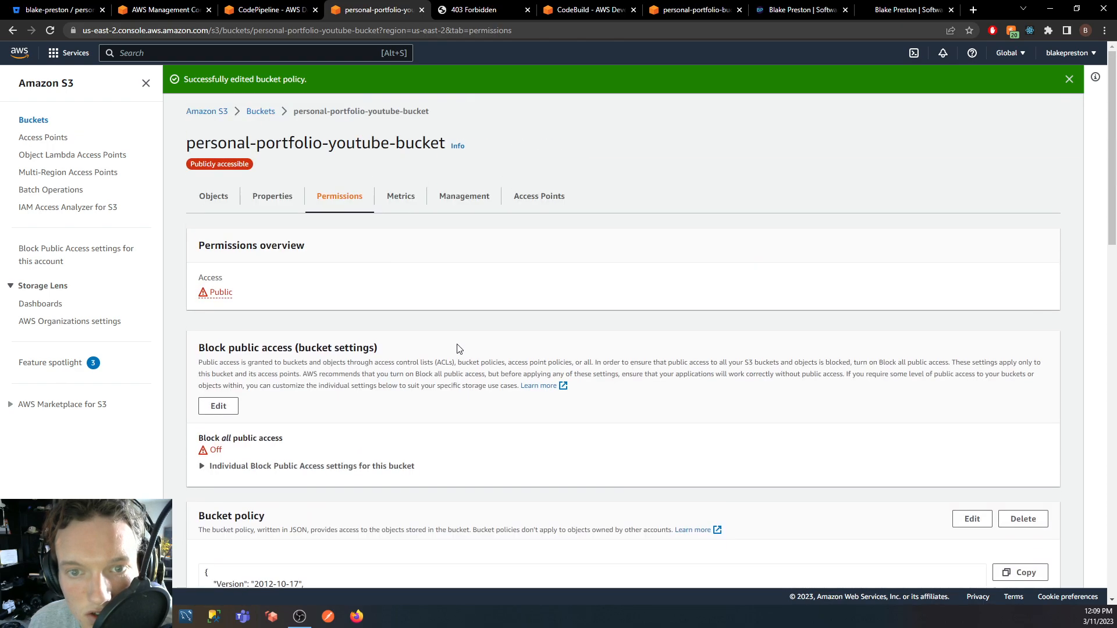
pyautogui.click(468, 10)
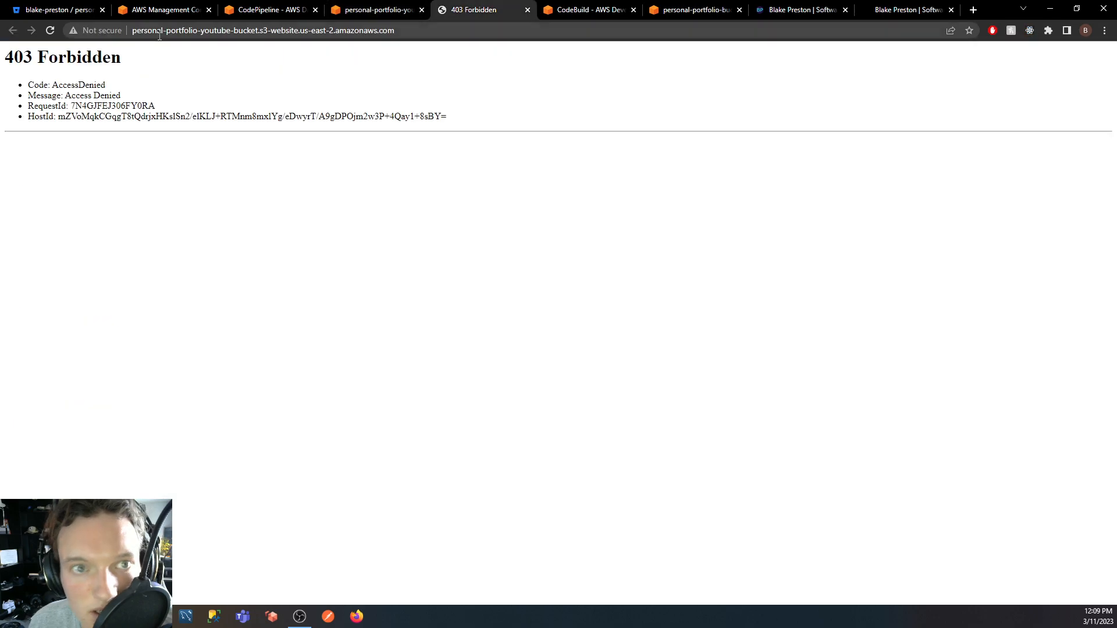
pyautogui.click(49, 32)
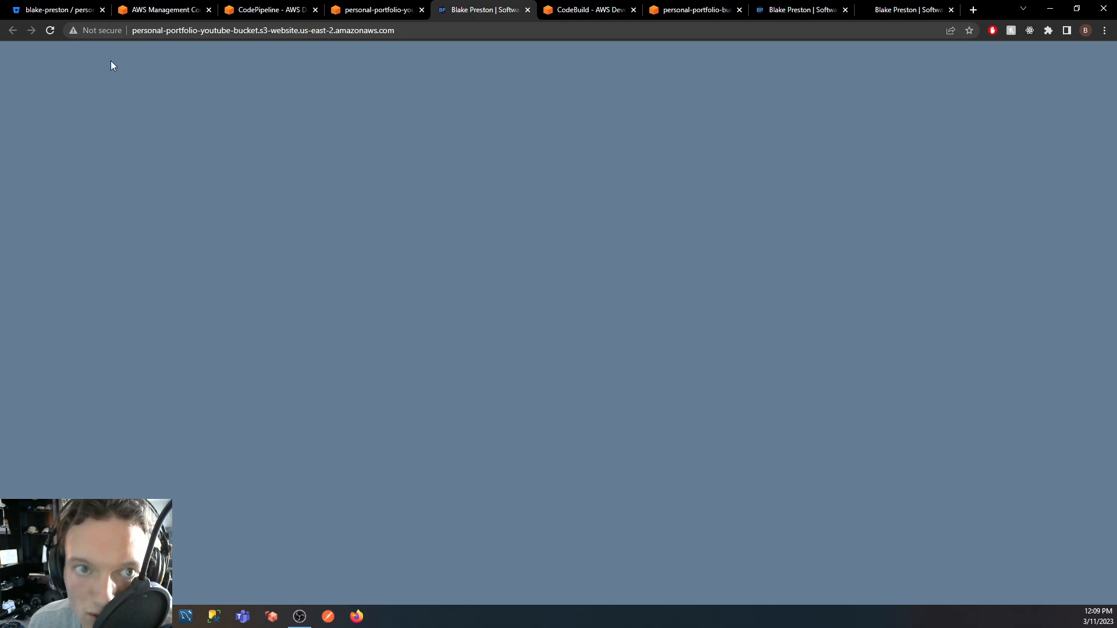
# Reload the bucket's website endpoint page and check its address and greeting heading.
pyautogui.click(50, 31)
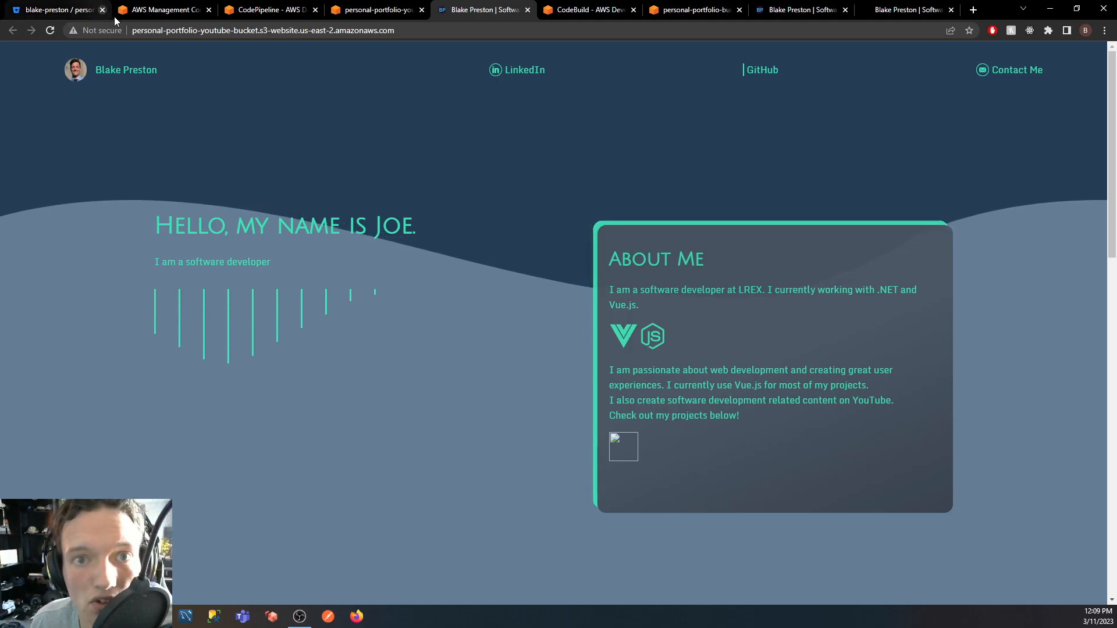
pyautogui.moveTo(234, 31); pyautogui.dragTo(176, 32)
pyautogui.click(238, 32)
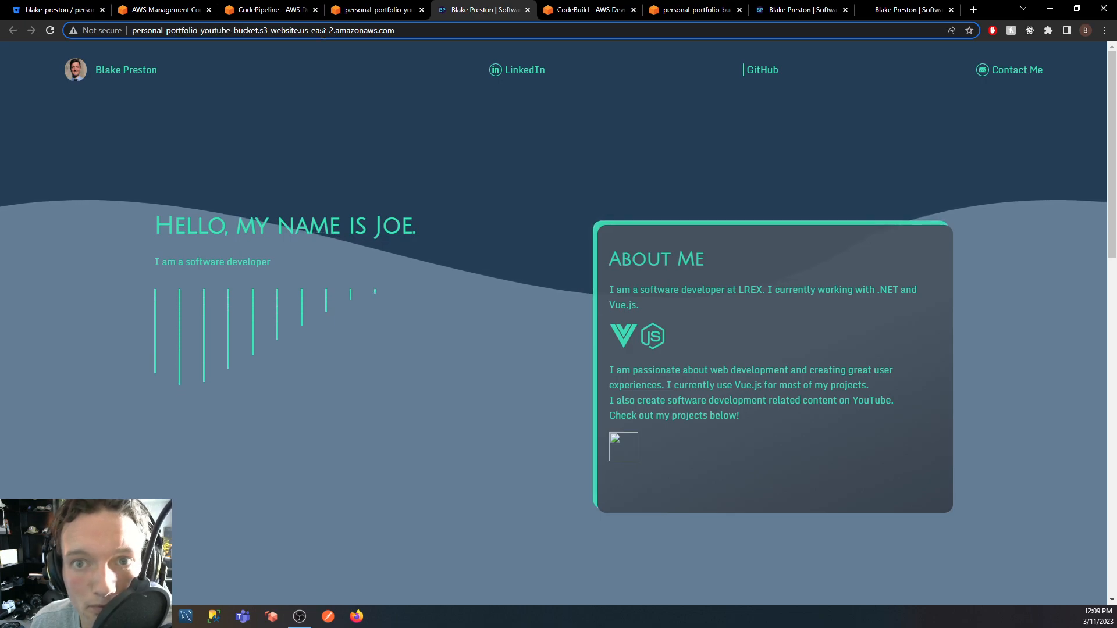
pyautogui.tripleClick(418, 221)
pyautogui.click(451, 239)
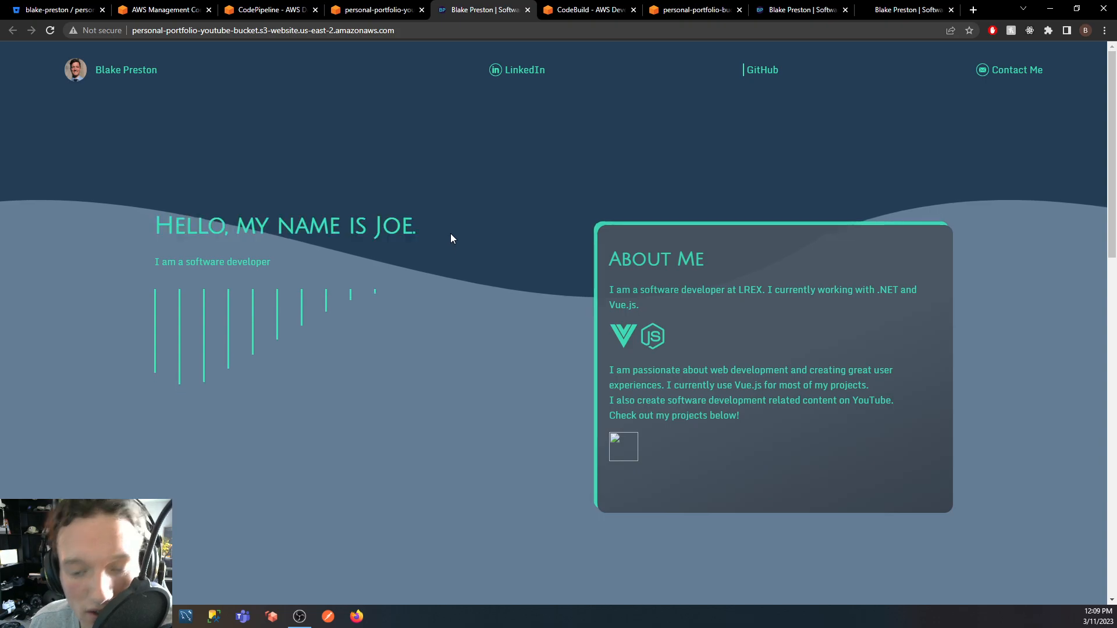
# Switch to Visual Studio Code, replace the name in the MainCard.vue greeting with the developer's first name, and save the file.
pyautogui.hotkey('alt', 'Tab')
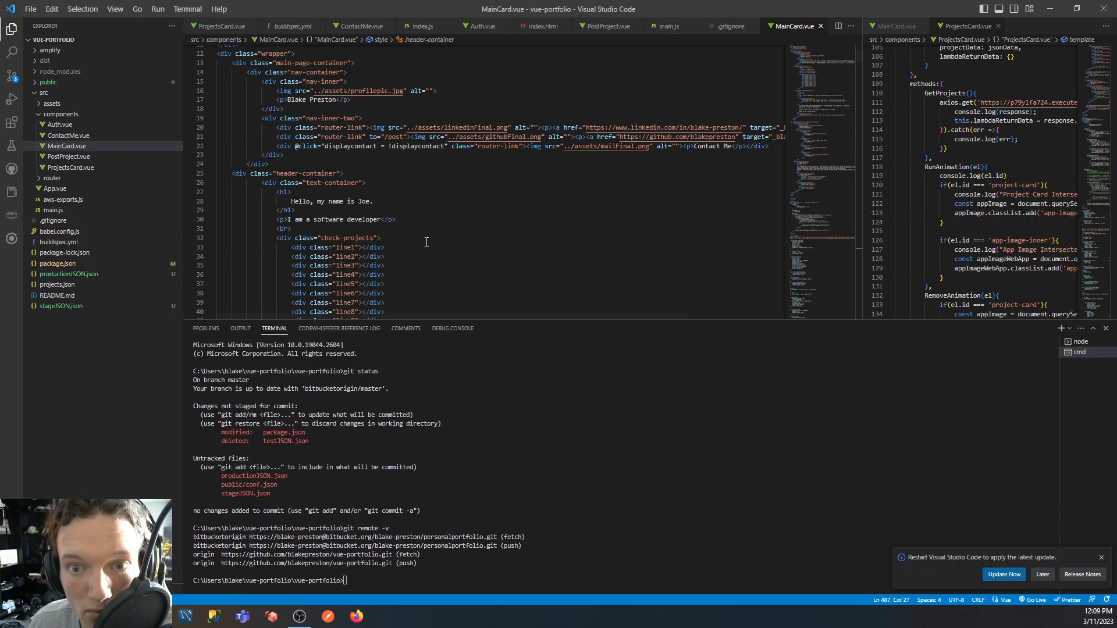
pyautogui.doubleClick(364, 202)
pyautogui.write('Blak')
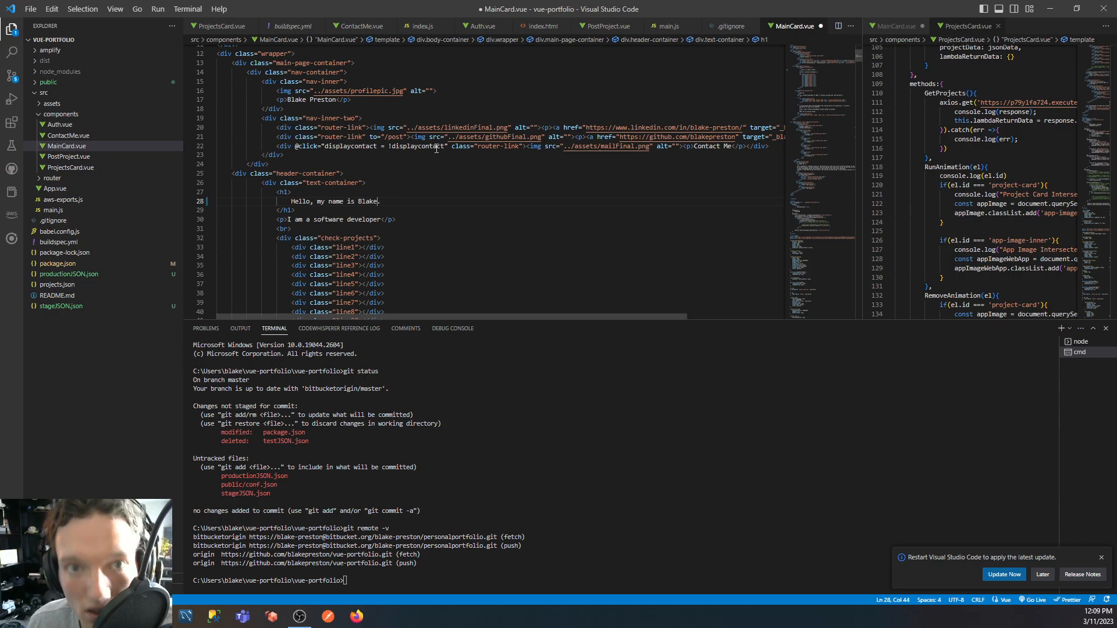
pyautogui.hotkey('ctrl', 's')
# Stage all changes in the vue-portfolio repository with git add . from the terminal.
pyautogui.click(600, 557)
pyautogui.write('git add')
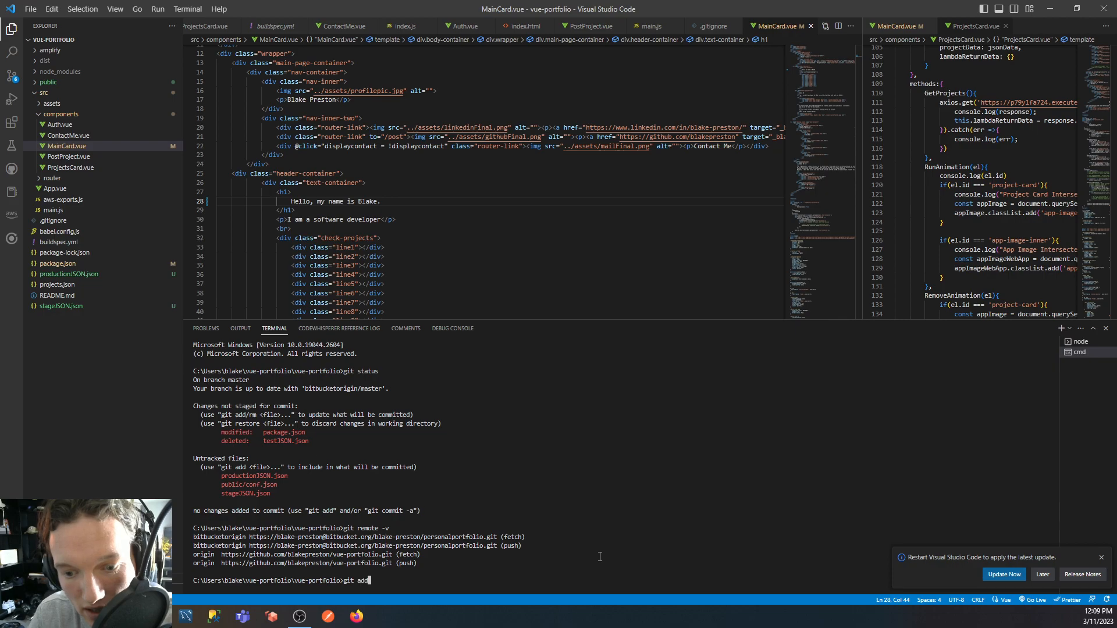
pyautogui.press('Return')
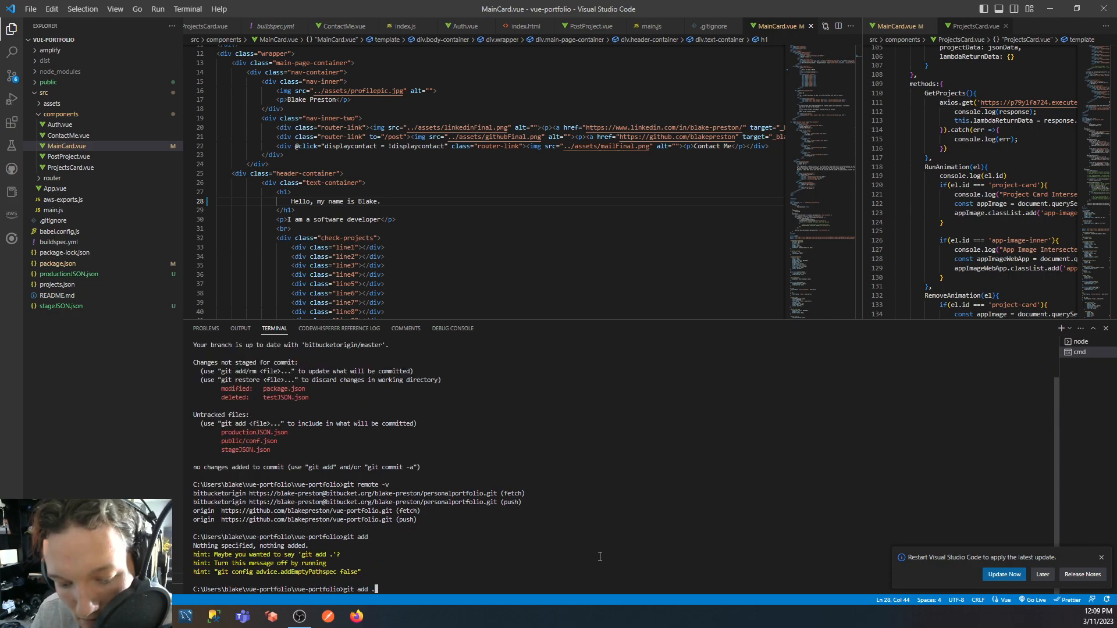
pyautogui.write('git add .')
pyautogui.press('Return')
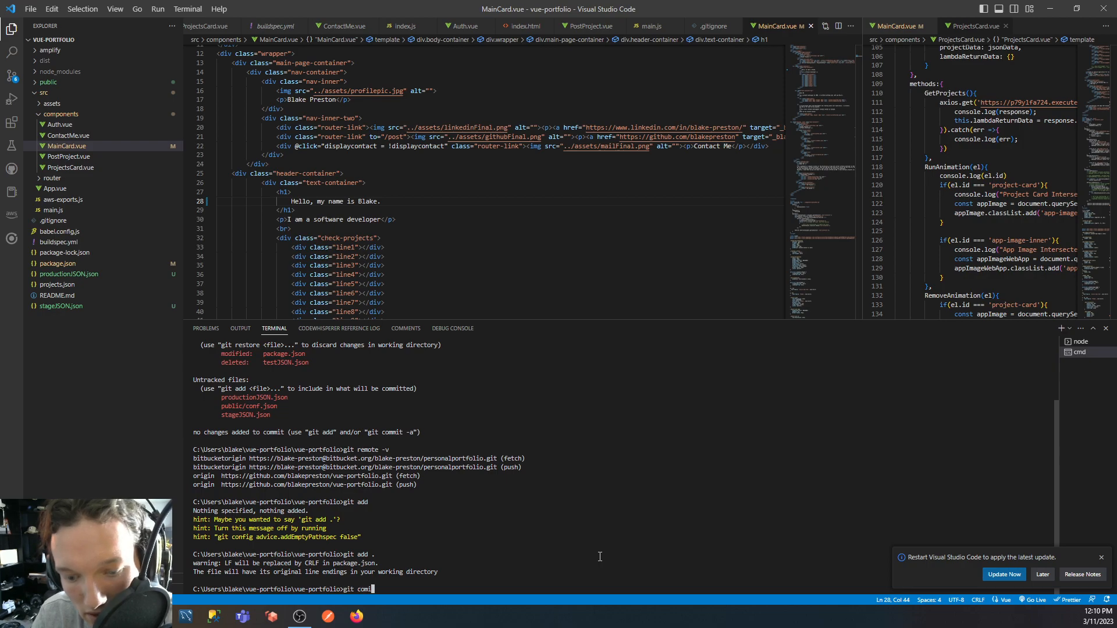
# Commit the staged changes with the message "Update name on homepage" and push them to master on the bitbucketorigin remote.
pyautogui.write('git commit -m "Update name on')
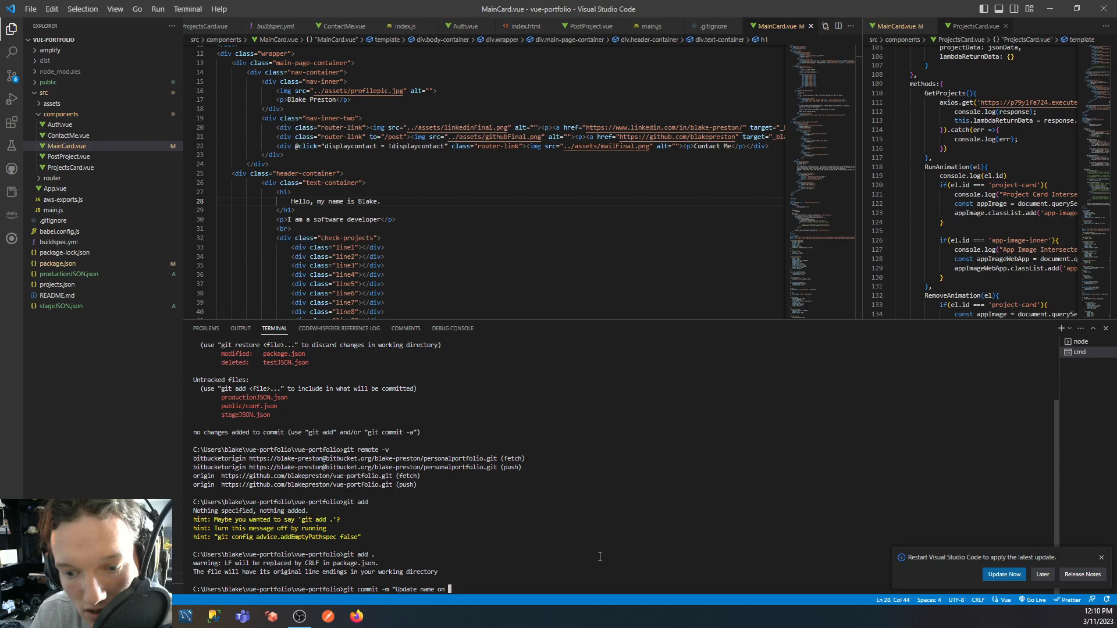
pyautogui.write(' homepage"')
pyautogui.press('Return')
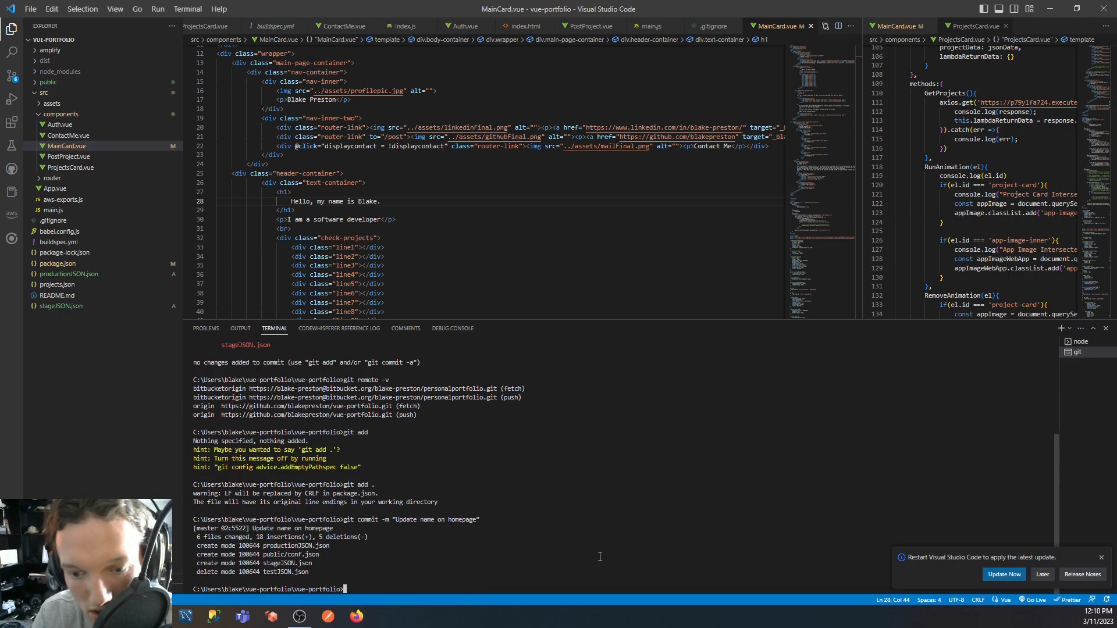
pyautogui.write('git push bitbucketorigin master')
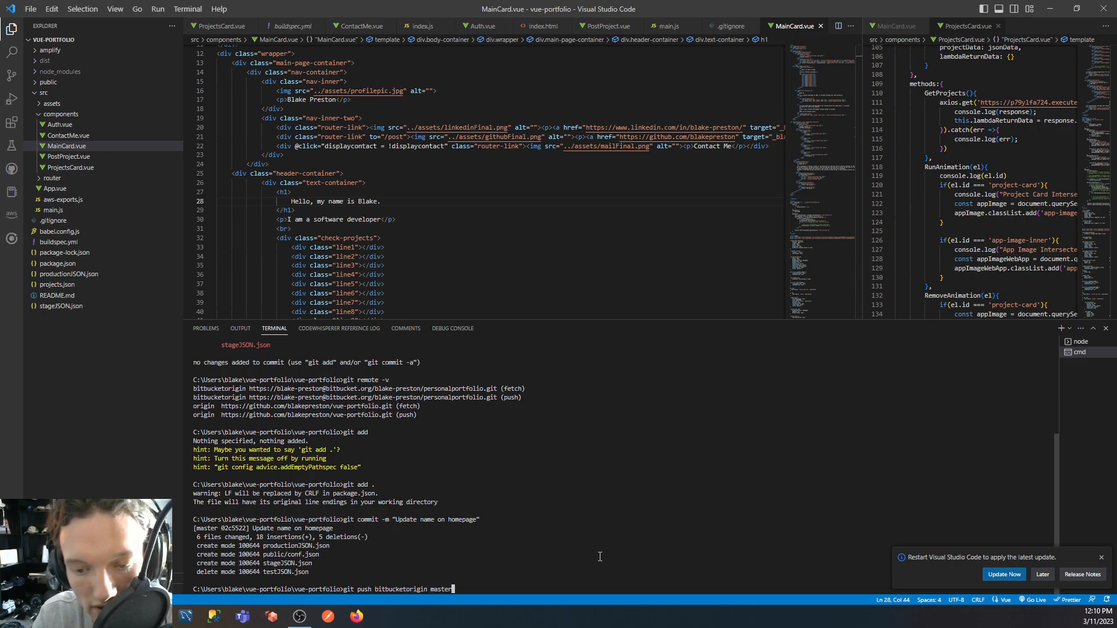
pyautogui.press('Return')
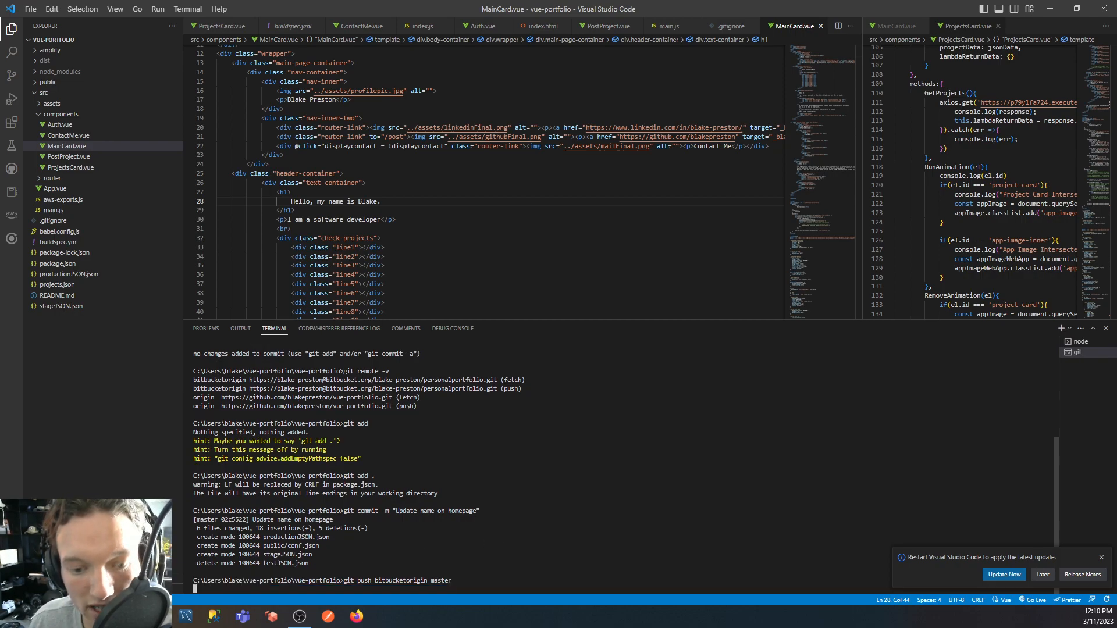
# Switch to the browser and dismiss both success notices on the personal-portfolio-youtube pipeline page.
pyautogui.hotkey('alt', 'Tab')
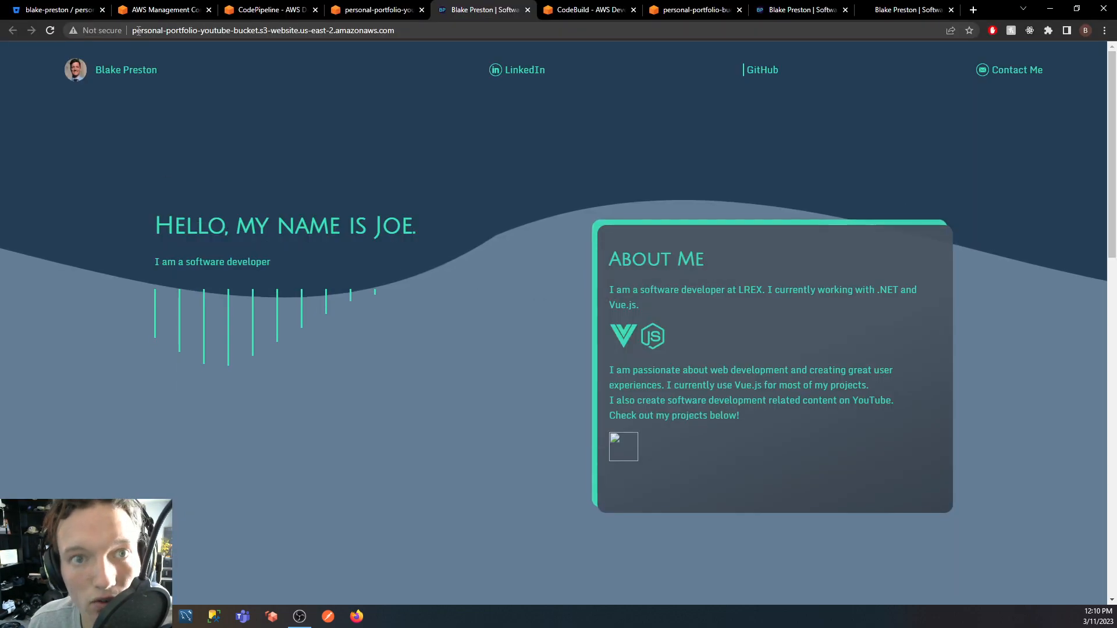
pyautogui.click(158, 8)
pyautogui.click(247, 14)
pyautogui.scroll(5, 539, 334)
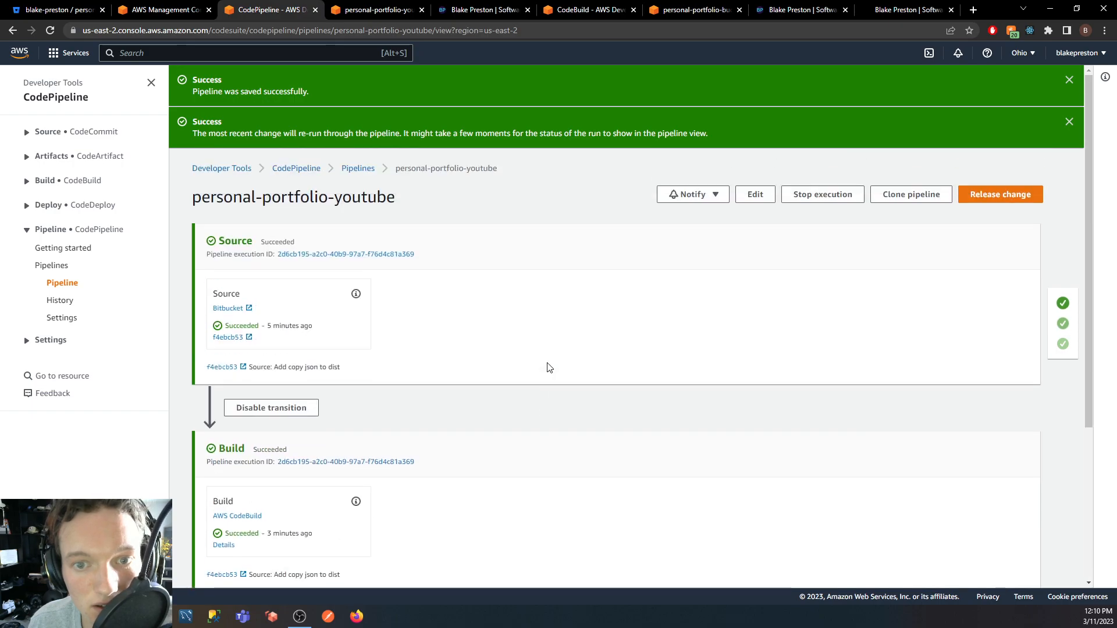
pyautogui.click(1070, 122)
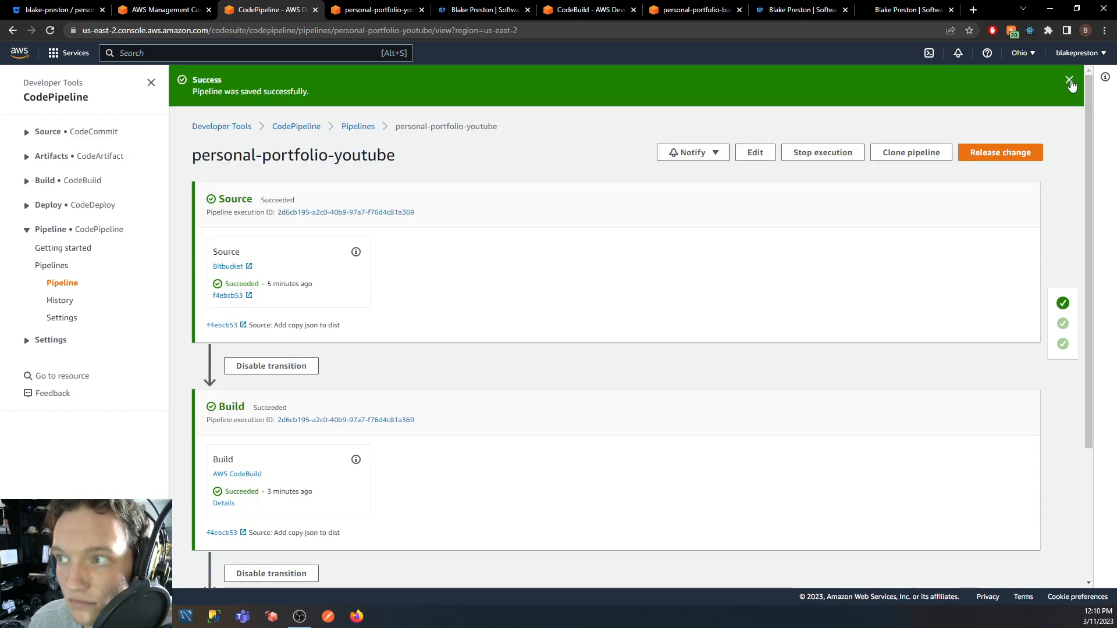
pyautogui.click(1069, 80)
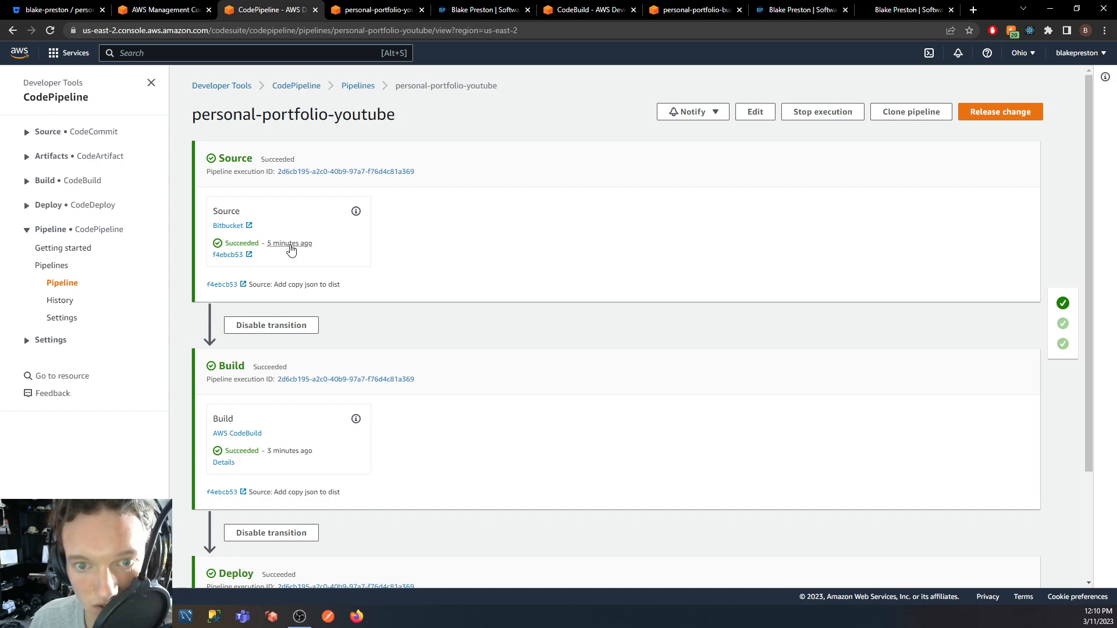
# Follow the Source, Build and Deploy stages of the pipeline run for the "Update name on homepage" commit.
pyautogui.moveTo(158, 617)
pyautogui.moveTo(157, 567)
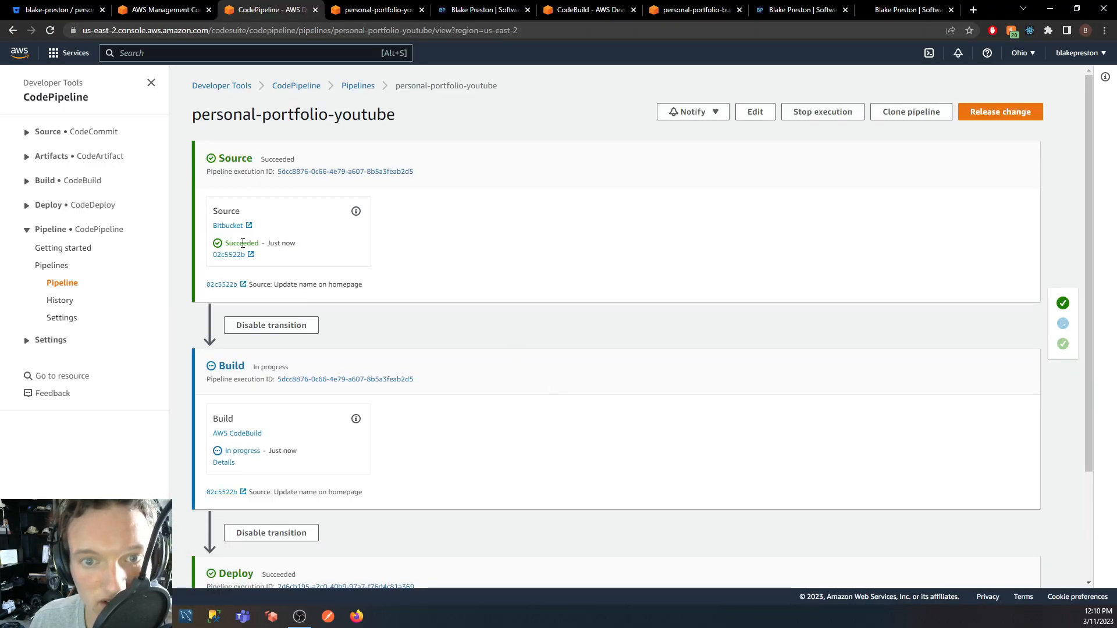
pyautogui.doubleClick(238, 159)
pyautogui.click(429, 178)
pyautogui.scroll(-3, 427, 314)
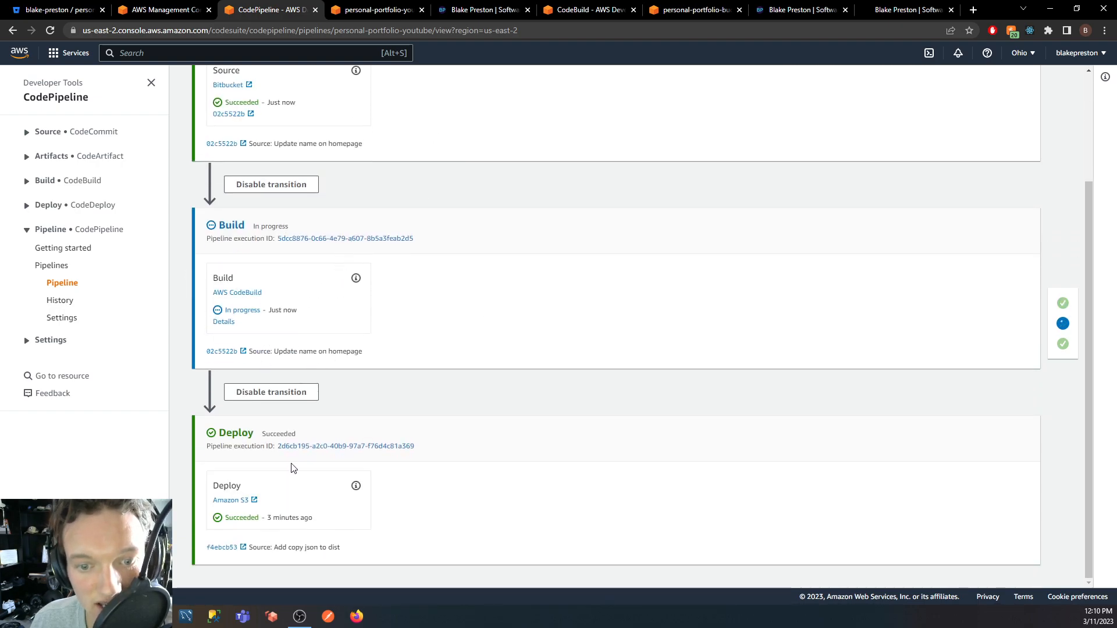
pyautogui.click(460, 10)
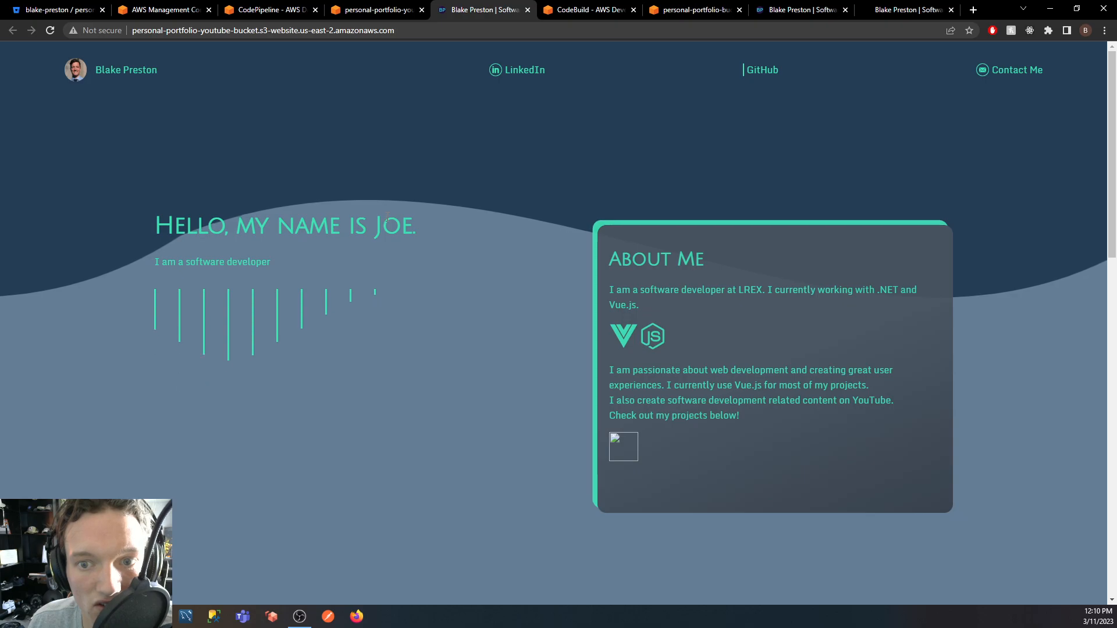
pyautogui.click(251, 21)
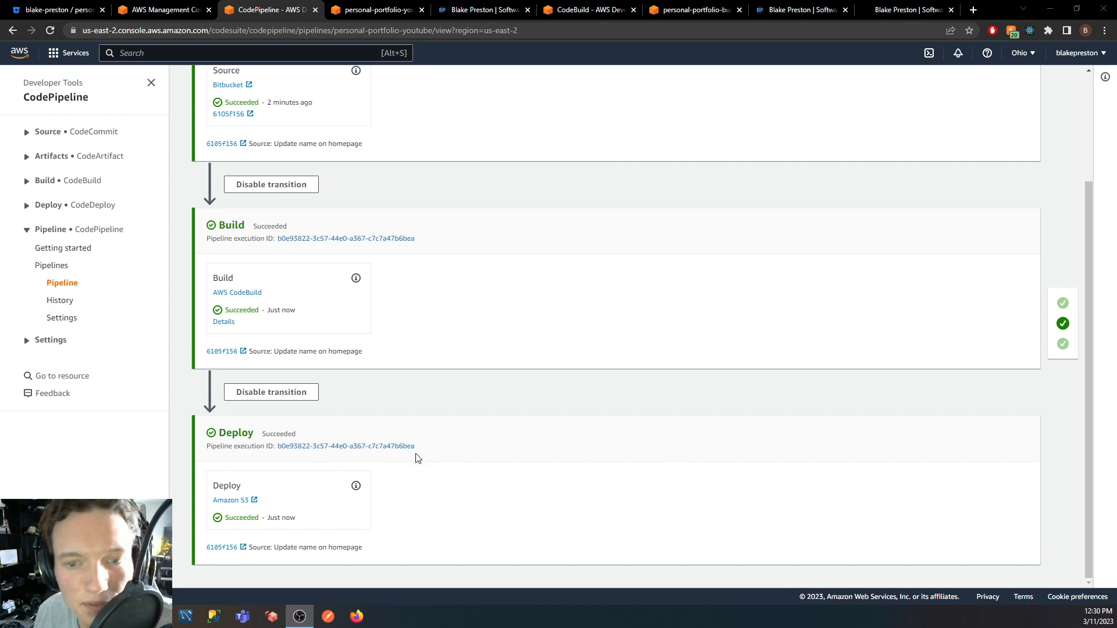
pyautogui.moveTo(369, 351); pyautogui.dragTo(295, 351)
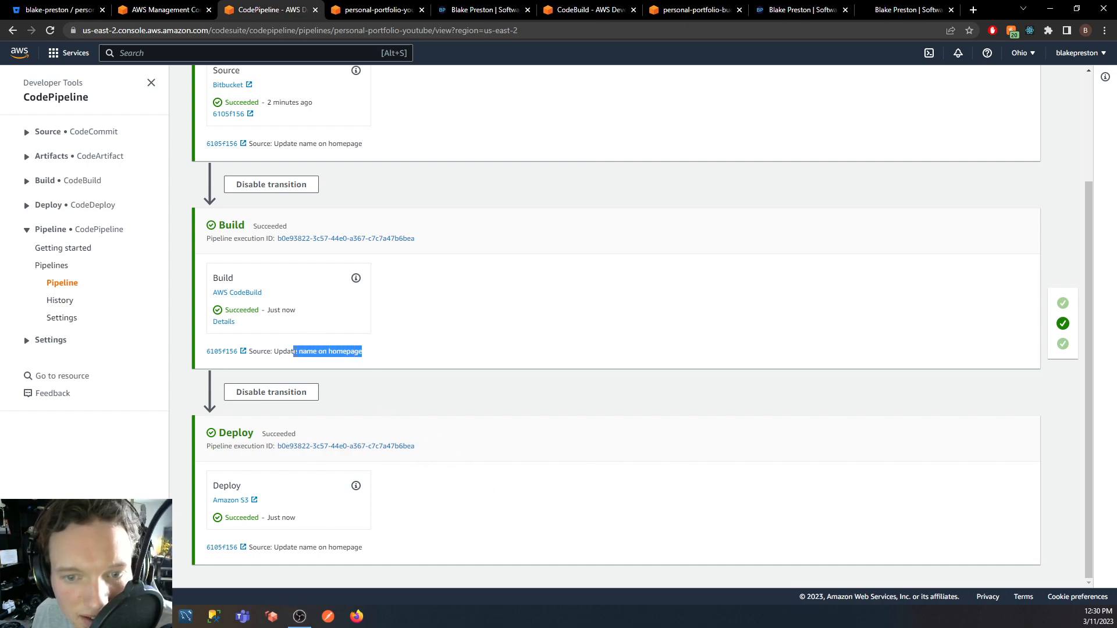
pyautogui.click(314, 356)
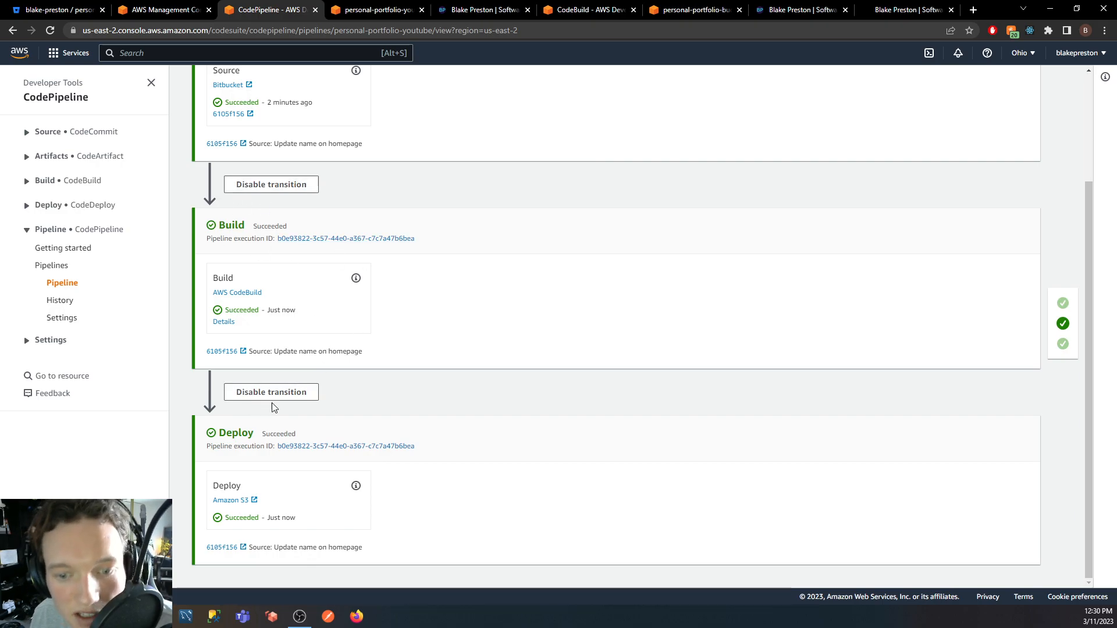
# Check the name in the greeting heading on the deployed portfolio website.
pyautogui.click(499, 10)
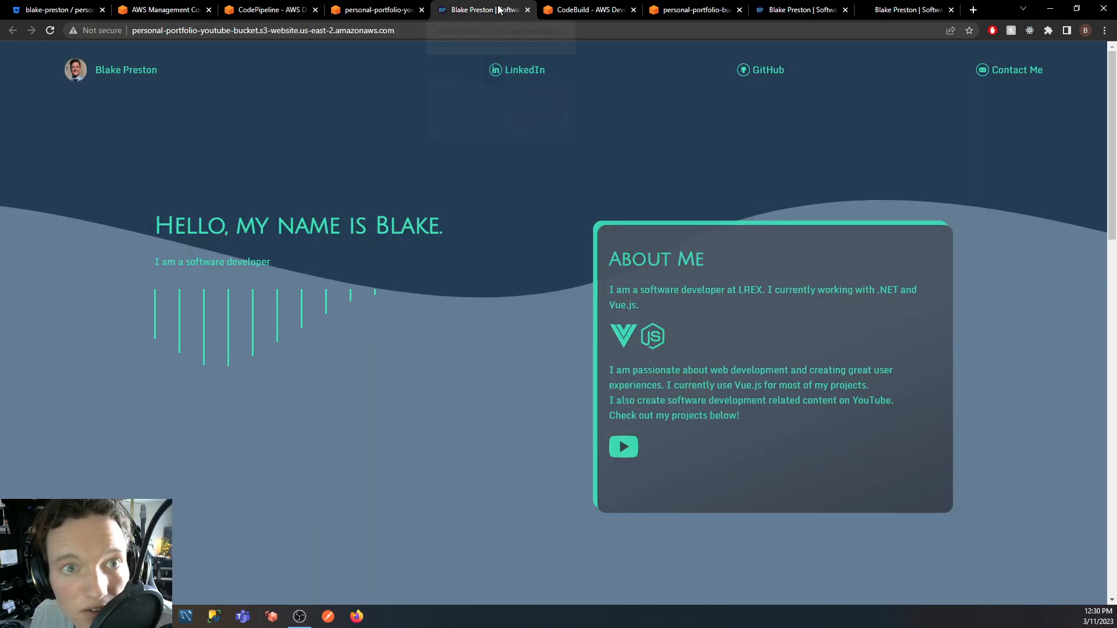
pyautogui.doubleClick(423, 227)
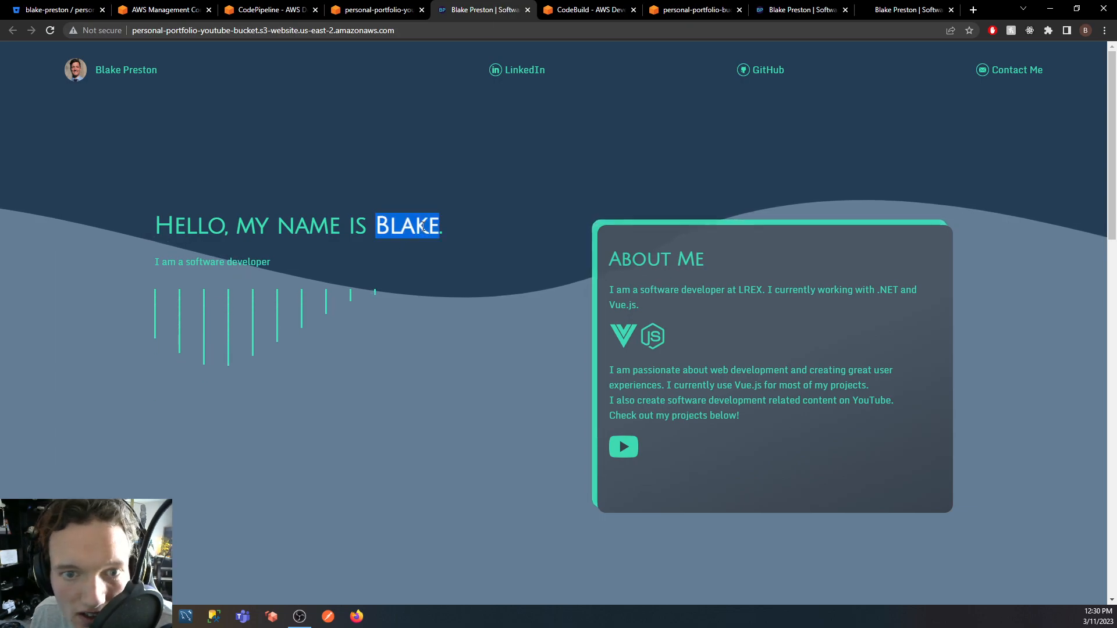
pyautogui.click(422, 227)
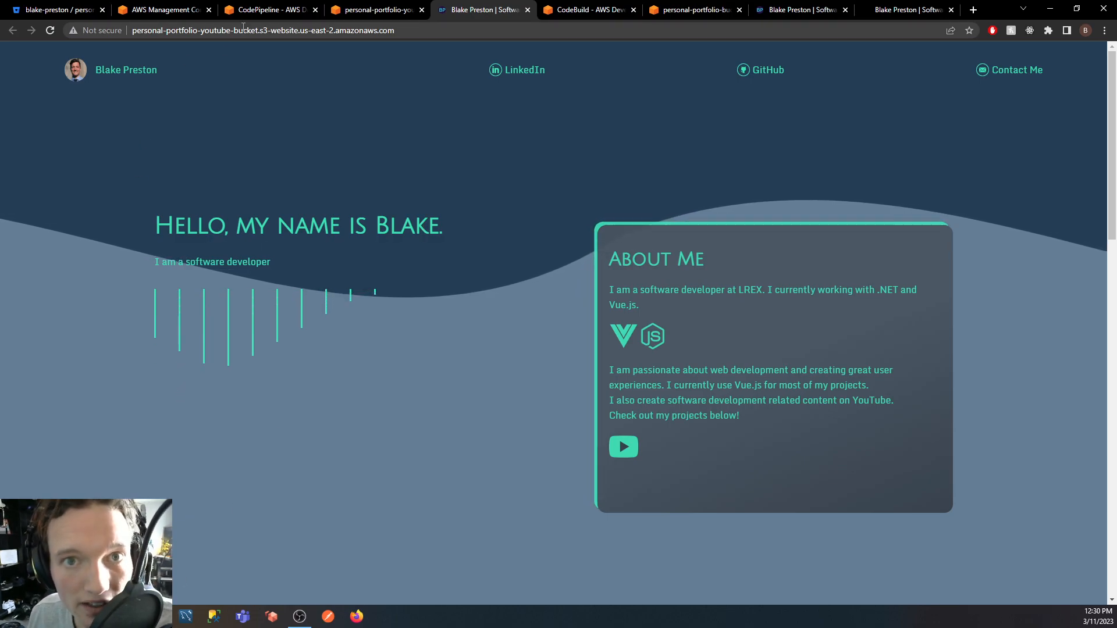
# Switch to Visual Studio Code and examine the copy, copyStage and buildProduction scripts in package.json.
pyautogui.click(256, 10)
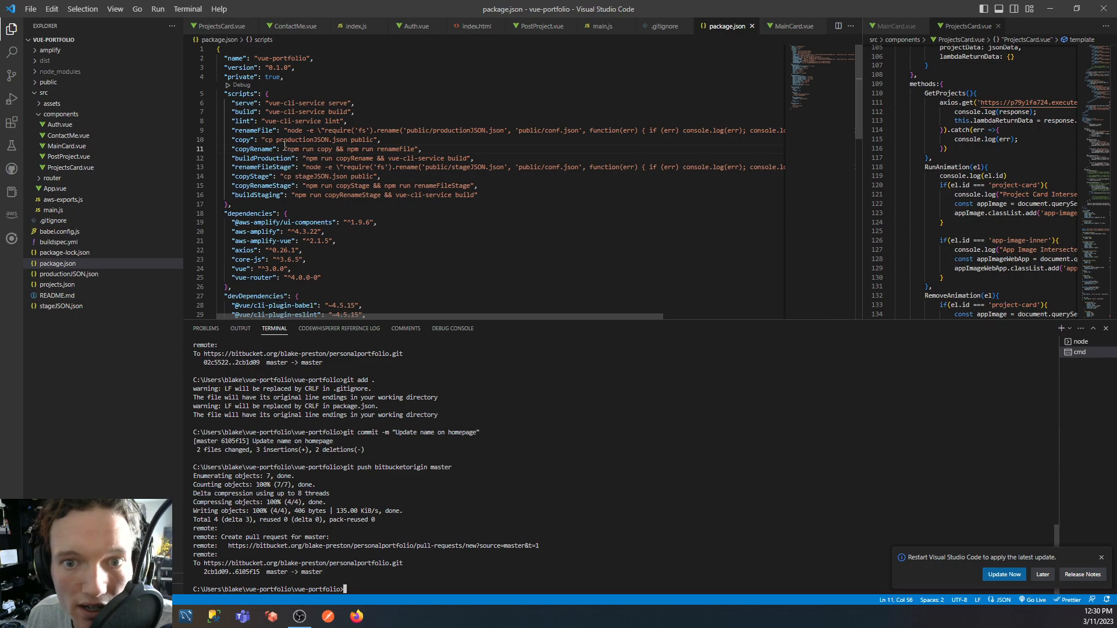
pyautogui.doubleClick(270, 140)
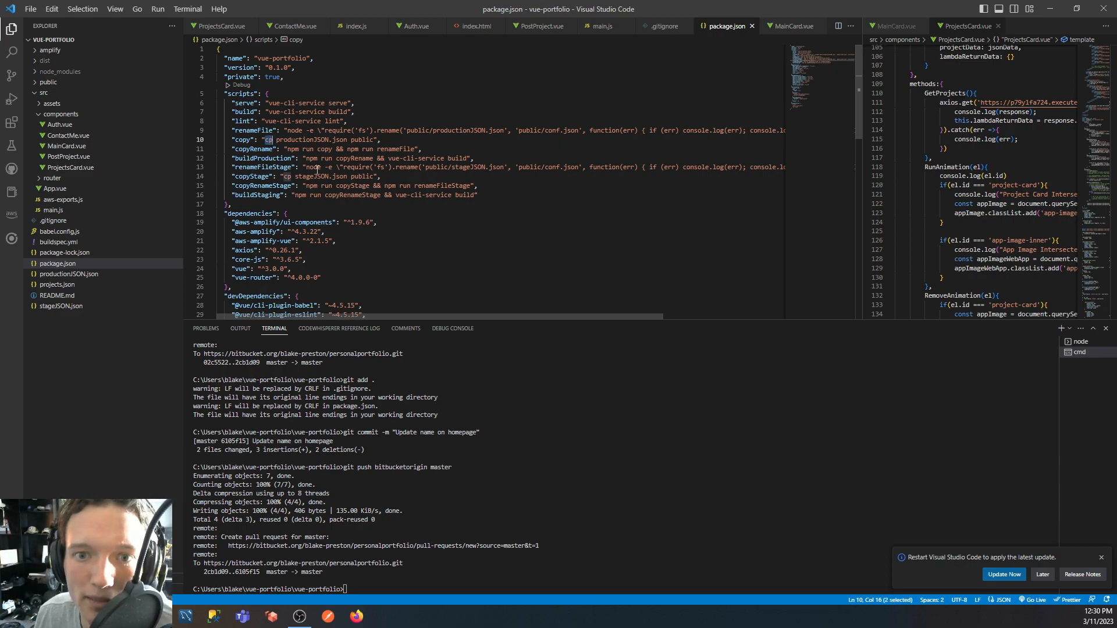
pyautogui.click(291, 179)
pyautogui.click(309, 178)
pyautogui.moveTo(382, 178); pyautogui.dragTo(277, 179)
pyautogui.click(268, 156)
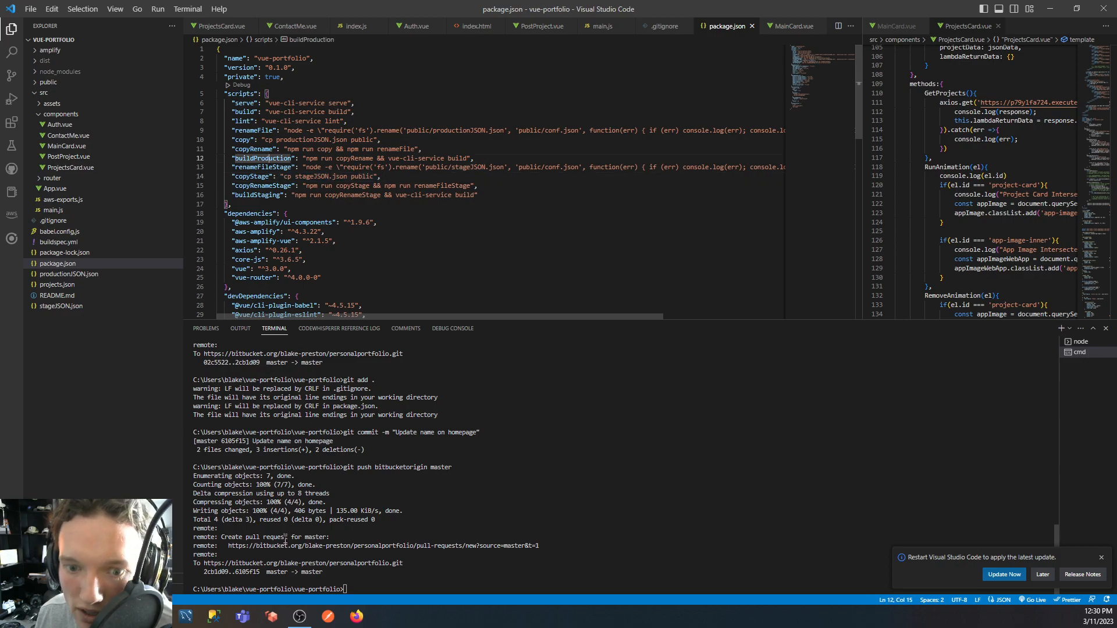
# Switch to the browser, open the pipeline's Build stage details, and examine the CodeBuild log through to its end.
pyautogui.click(165, 617)
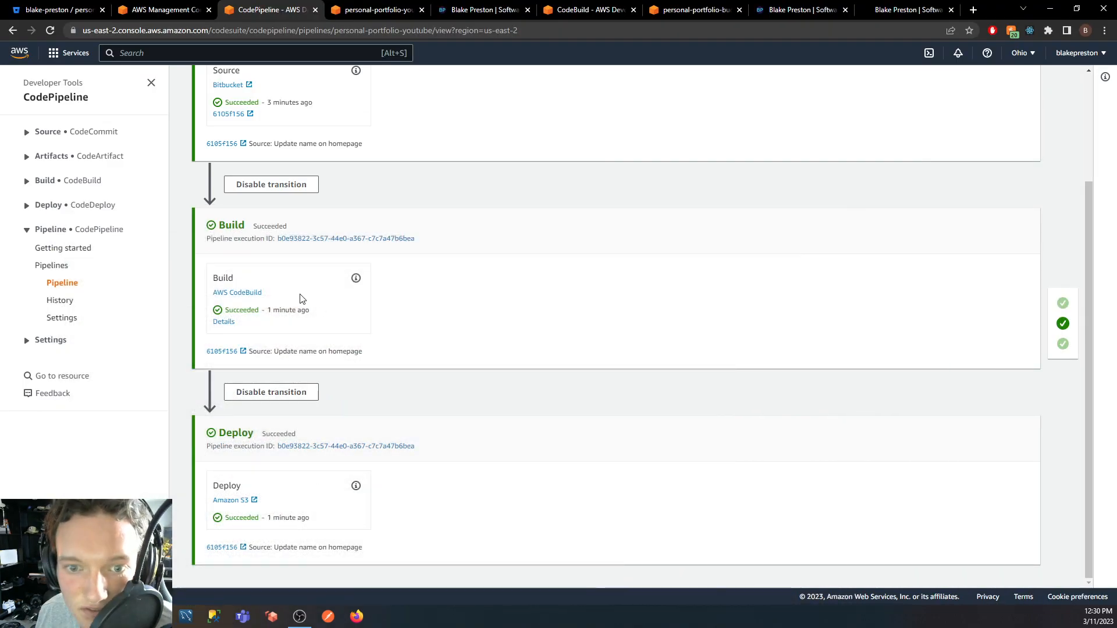
pyautogui.click(223, 322)
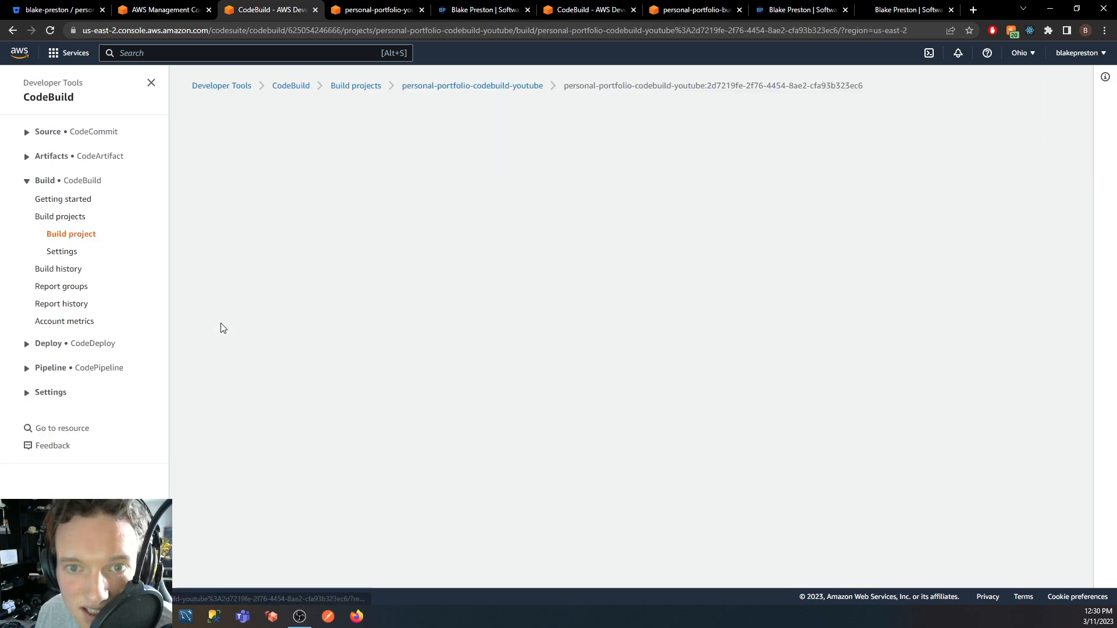
pyautogui.scroll(-5, 190, 295)
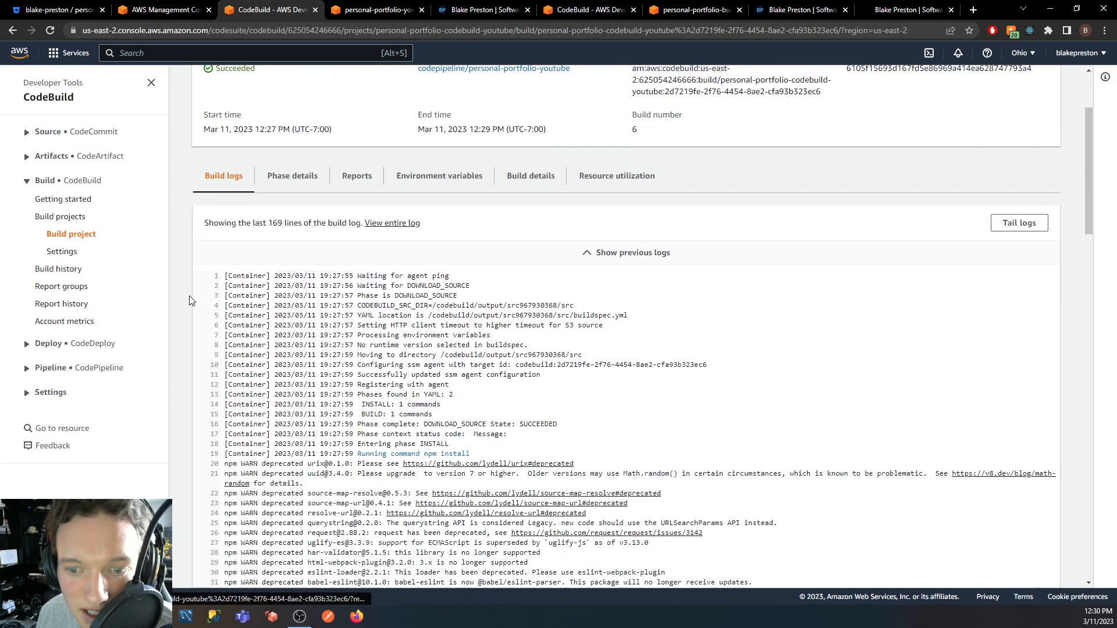
pyautogui.scroll(5, 187, 317)
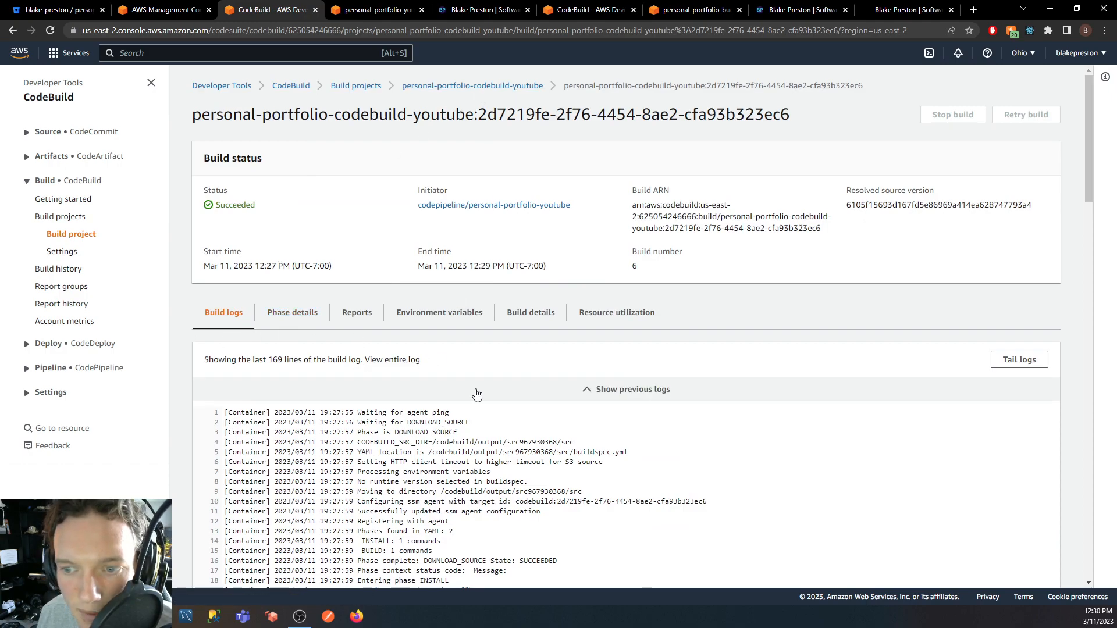
pyautogui.scroll(-15, 476, 395)
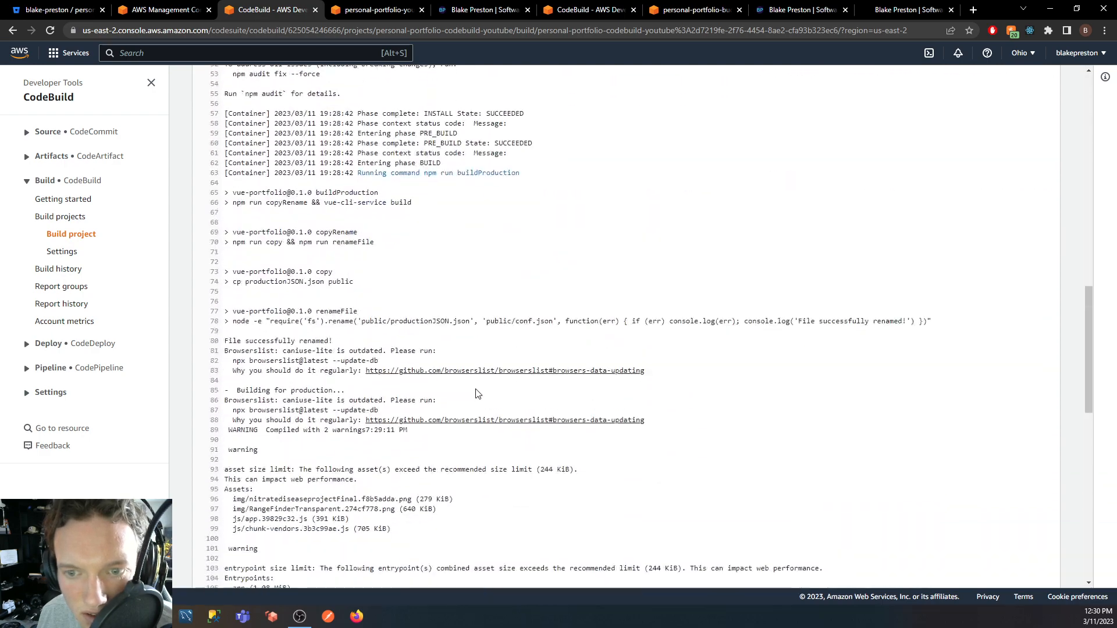
pyautogui.scroll(-12, 477, 395)
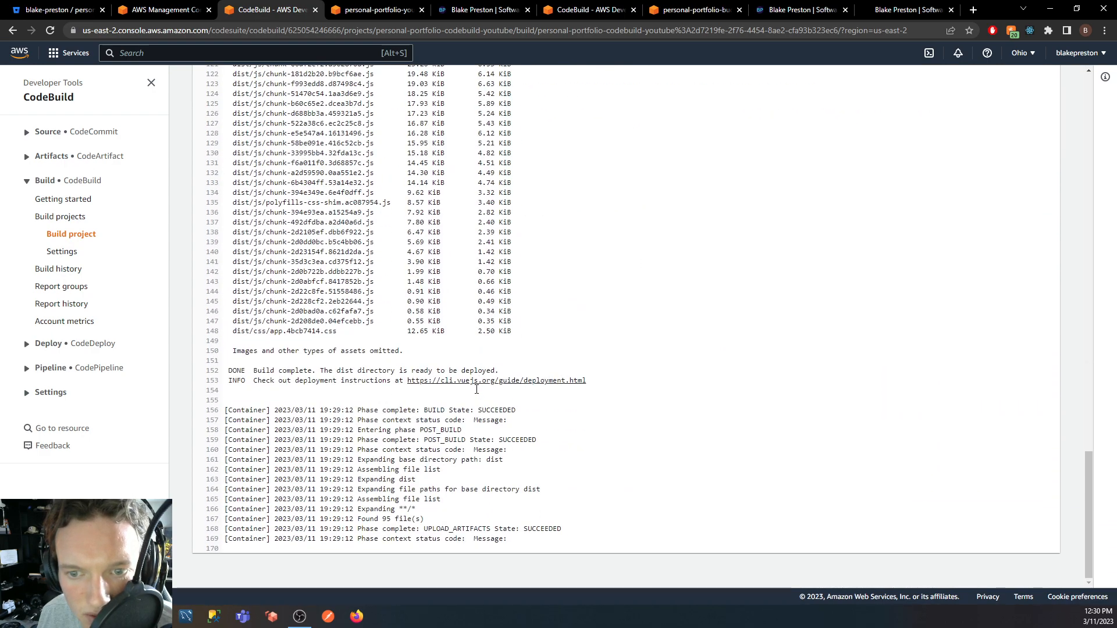
pyautogui.press('Home')
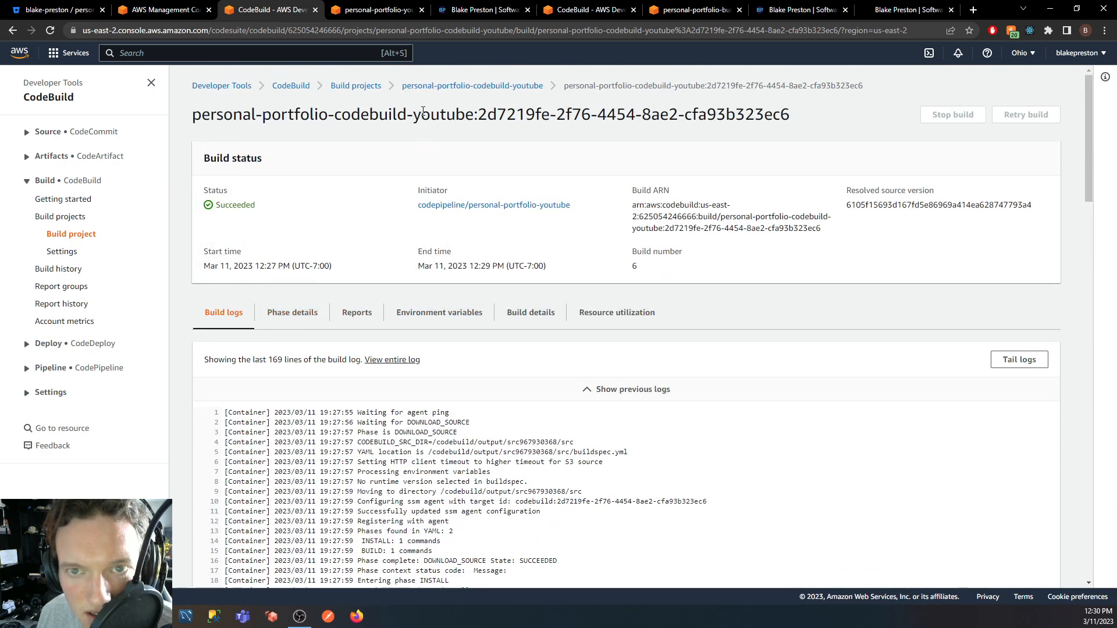
# Open build run number 5 from the personal-portfolio-codebuild-youtube build history and examine the command execution error near the end of its log.
pyautogui.click(463, 85)
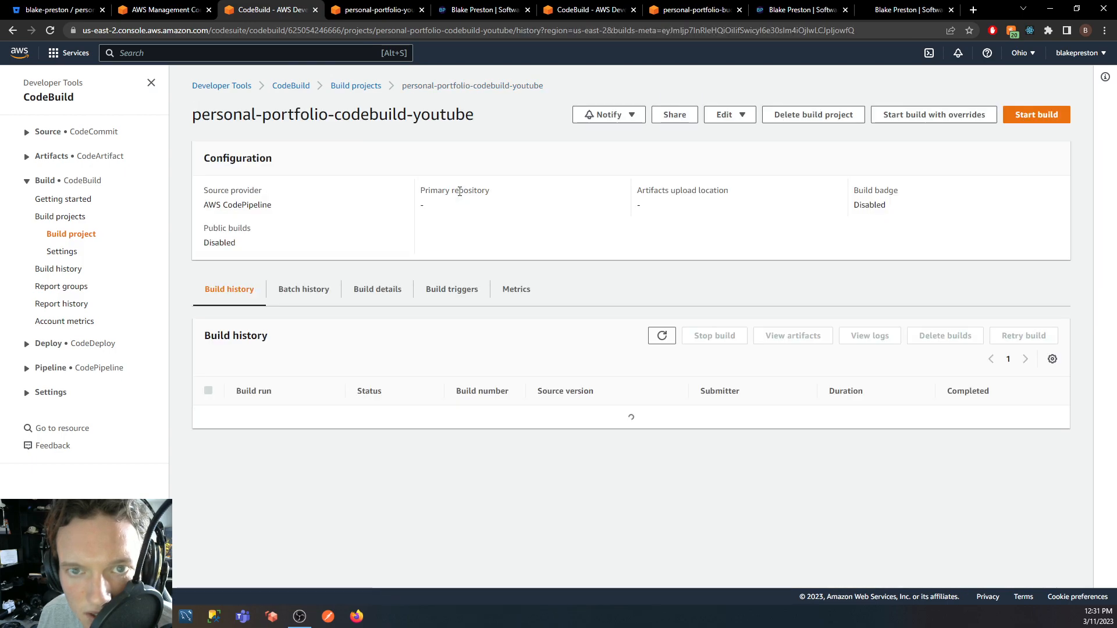
pyautogui.scroll(-3, 448, 267)
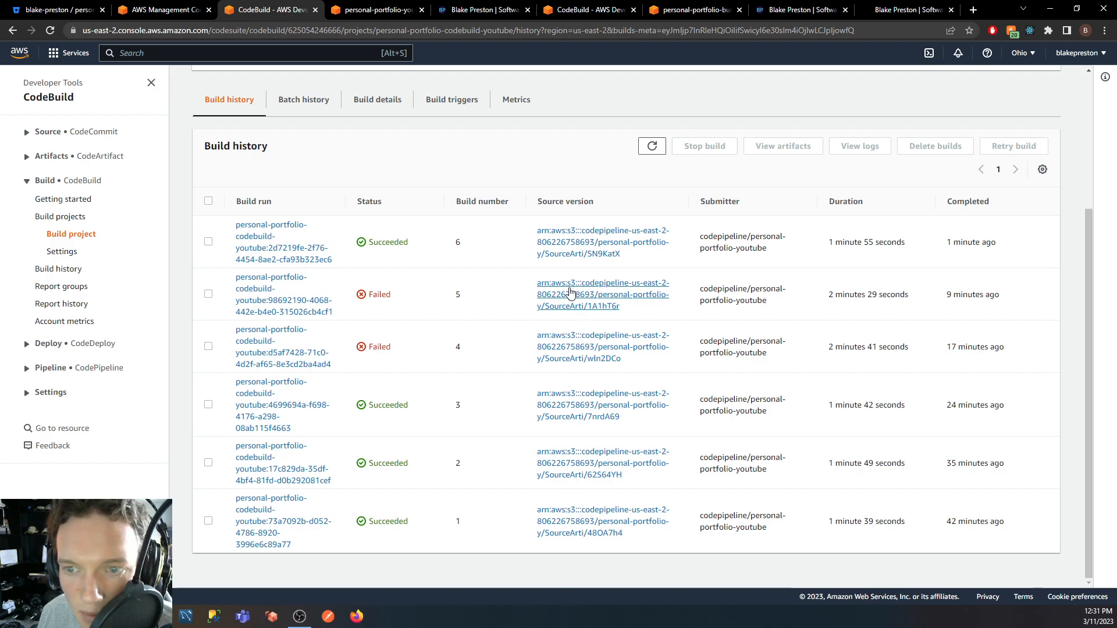
pyautogui.click(287, 300)
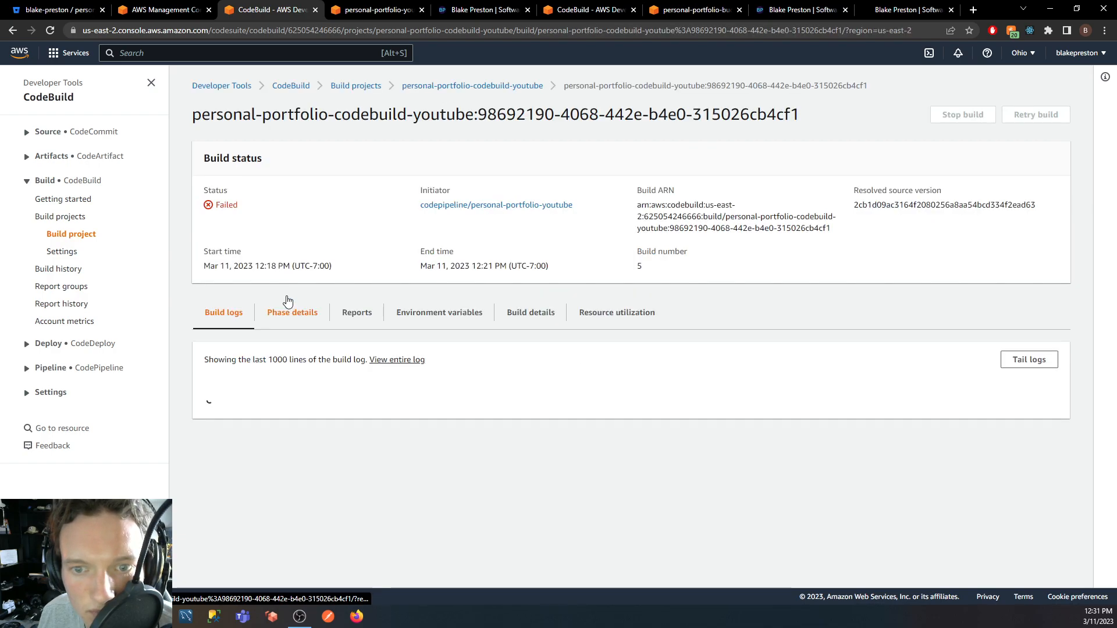
pyautogui.scroll(-10, 216, 314)
pyautogui.scroll(-1, 216, 314)
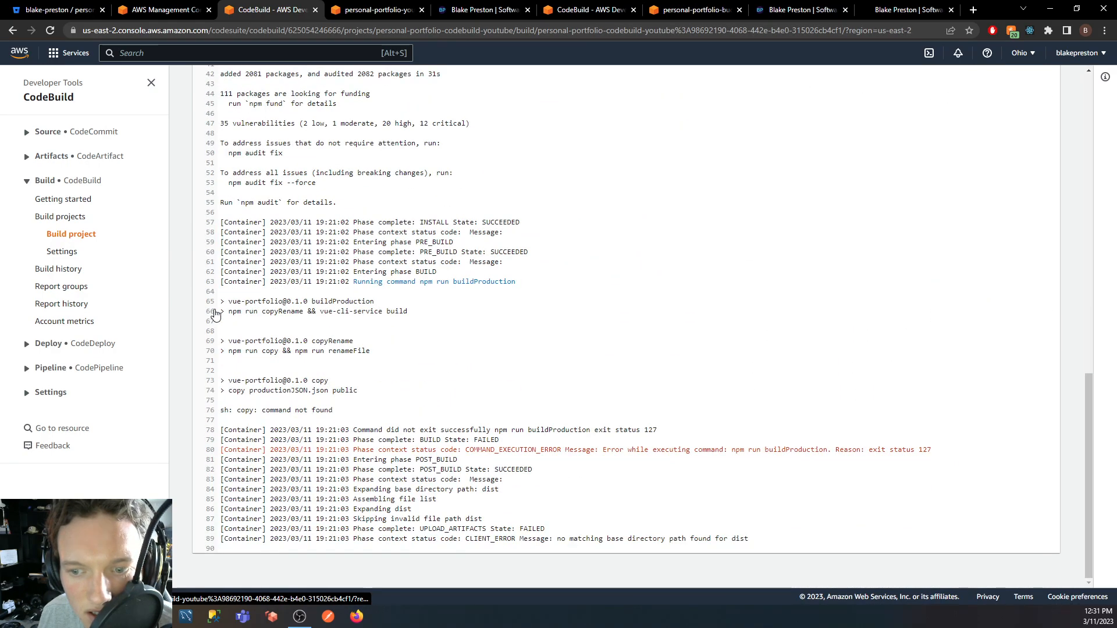
pyautogui.moveTo(594, 449); pyautogui.dragTo(832, 453)
pyautogui.doubleClick(793, 451)
pyautogui.click(649, 466)
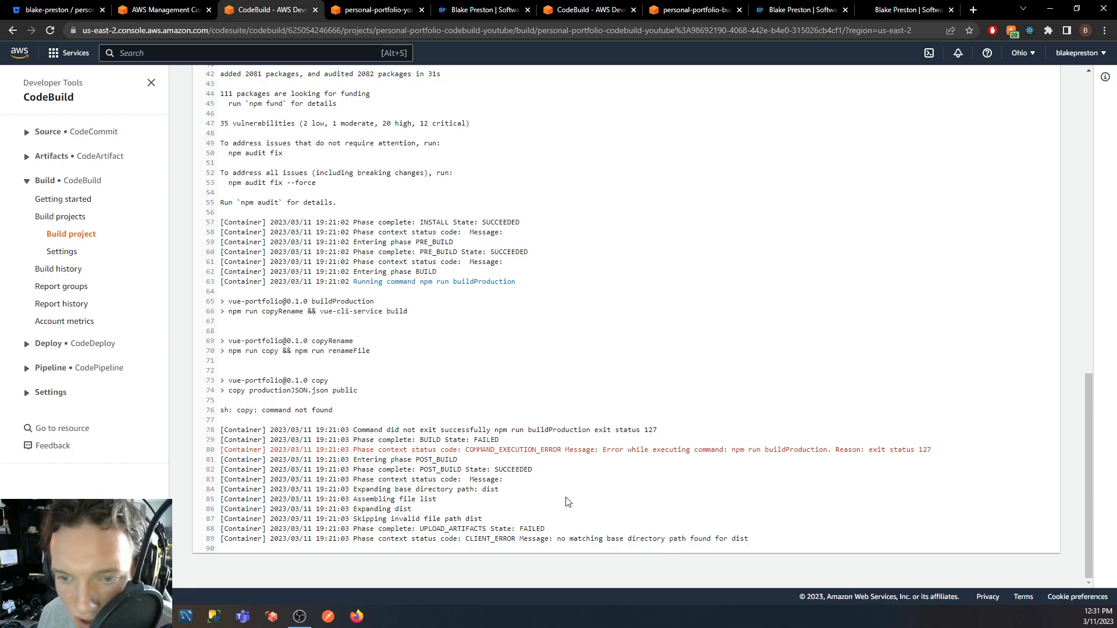
# Return to the personal-portfolio-codebuild-youtube project and review the statuses of the runs in its build history.
pyautogui.scroll(5, 568, 502)
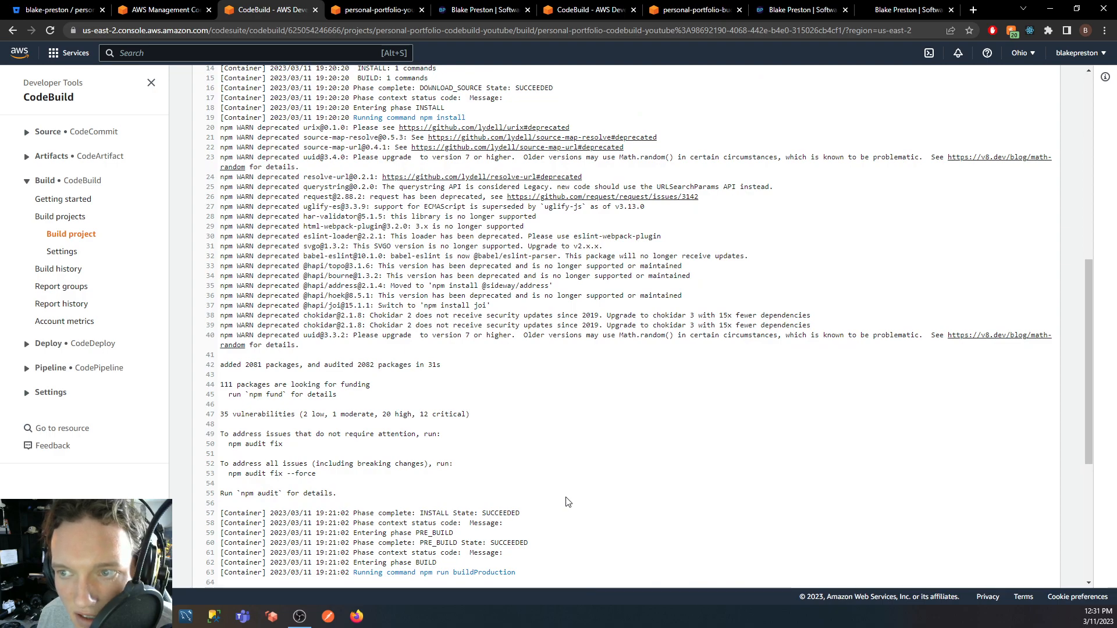
pyautogui.scroll(8, 568, 502)
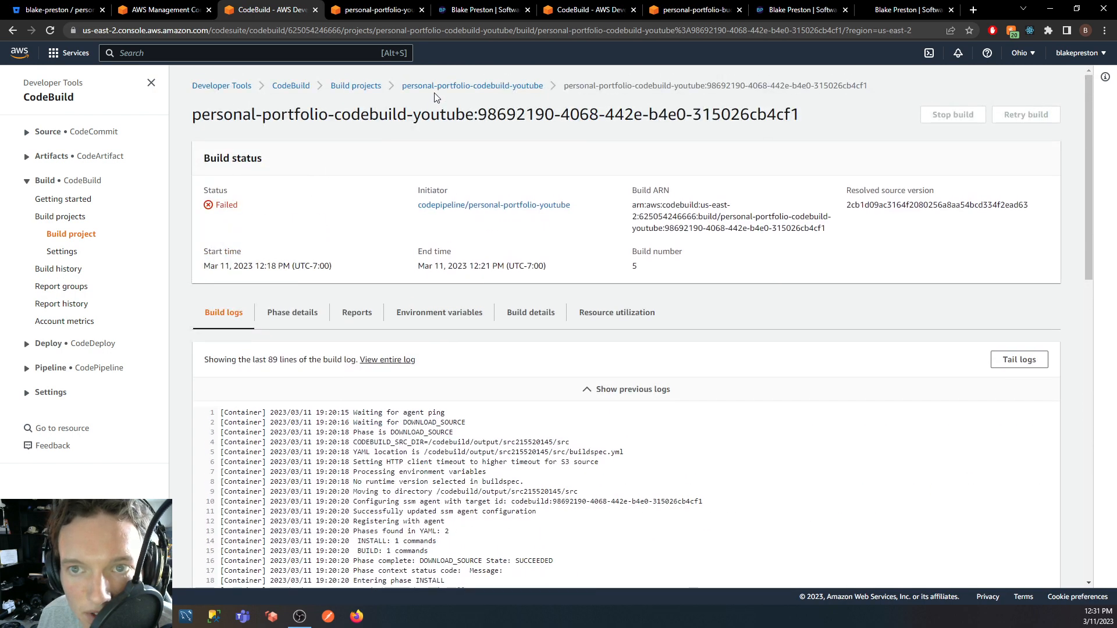
pyautogui.click(442, 88)
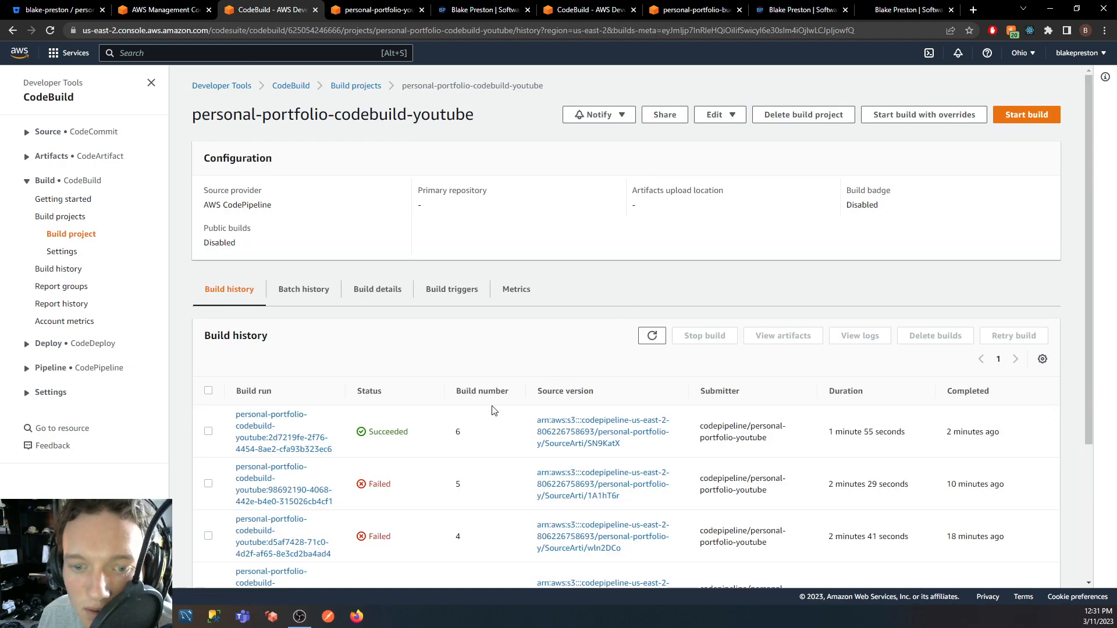
pyautogui.scroll(-3, 492, 409)
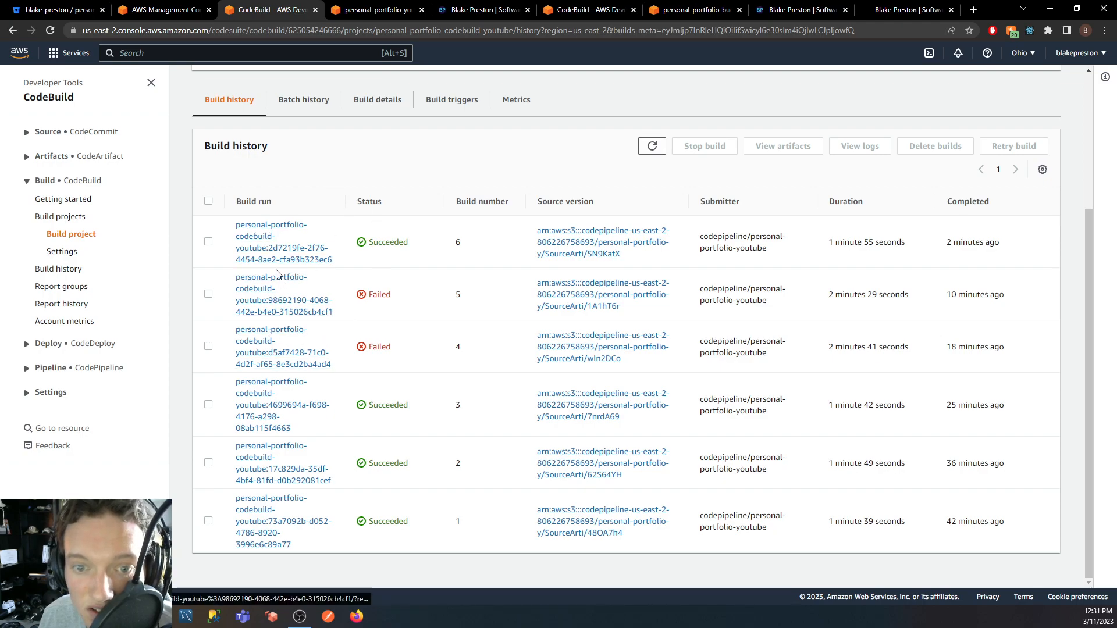
pyautogui.scroll(3, 457, 323)
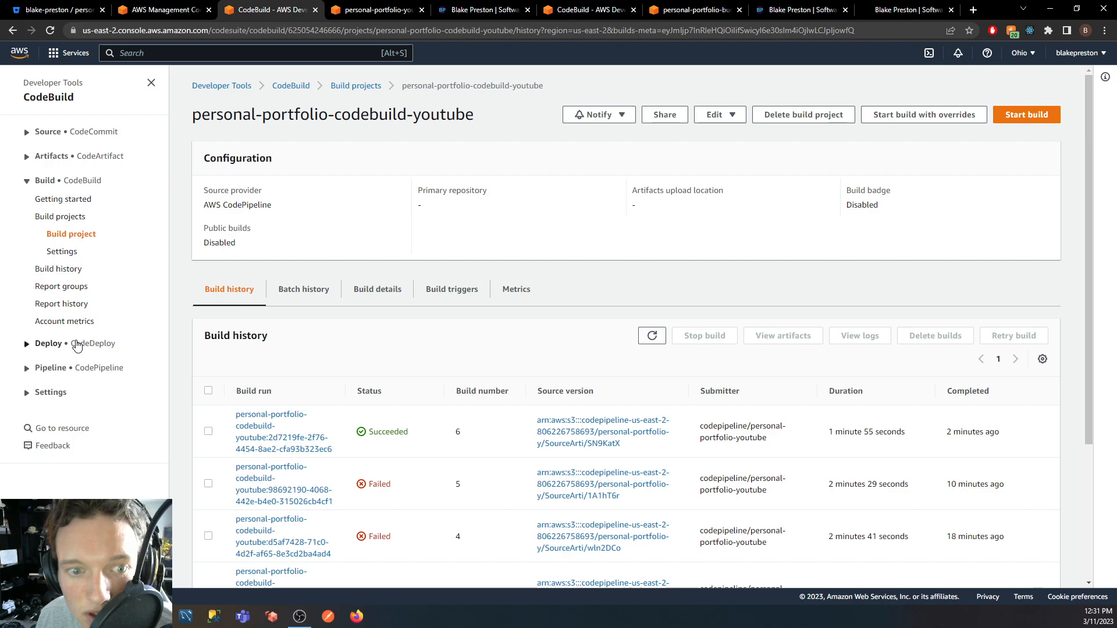
# Open the personal-portfolio-youtube pipeline, review its stages through Deploy, and view the deployed portfolio website.
pyautogui.click(72, 365)
pyautogui.click(51, 404)
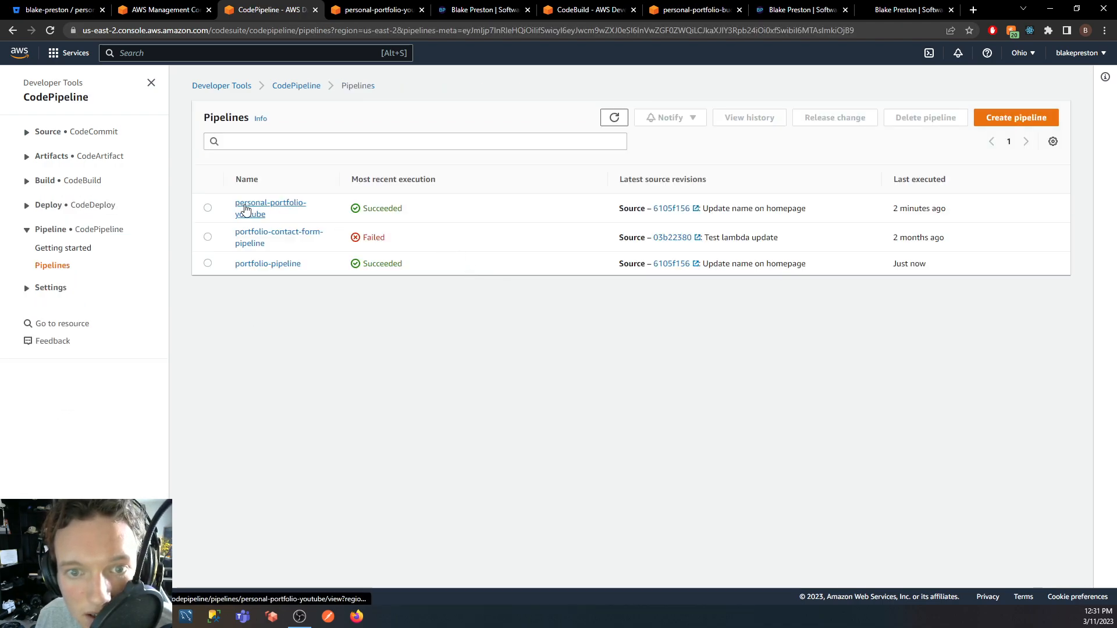
pyautogui.click(253, 215)
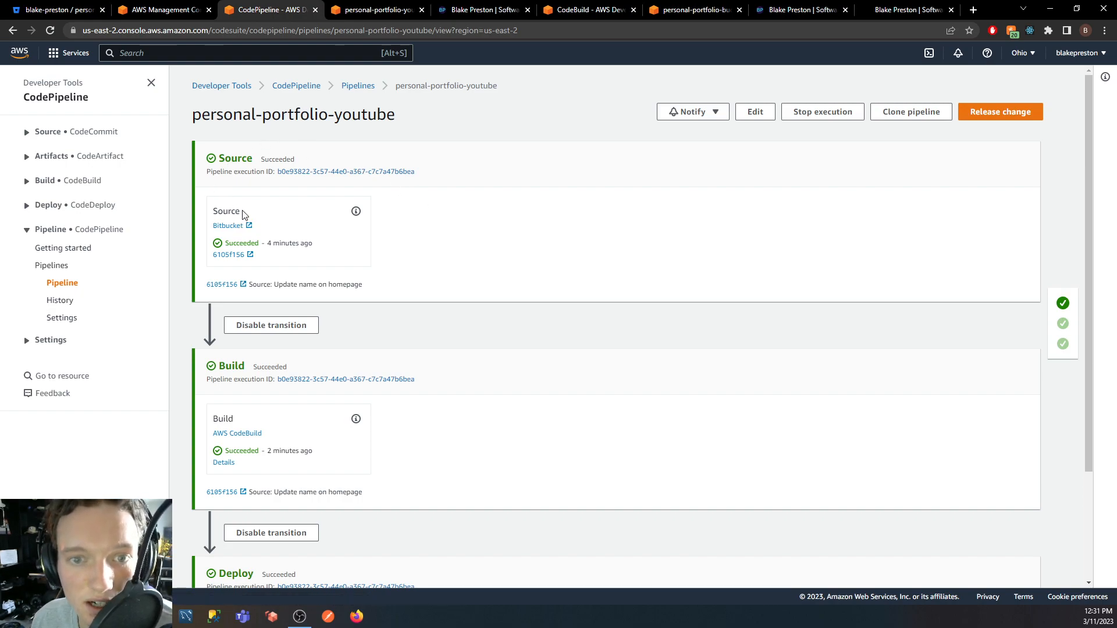
pyautogui.scroll(-3, 492, 279)
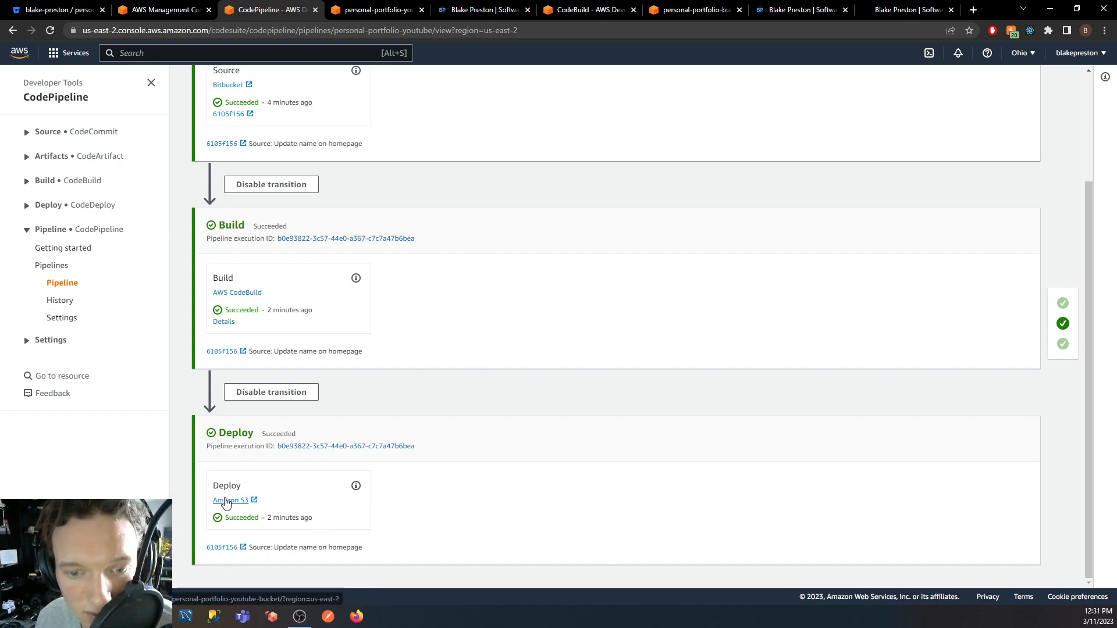
pyautogui.click(479, 11)
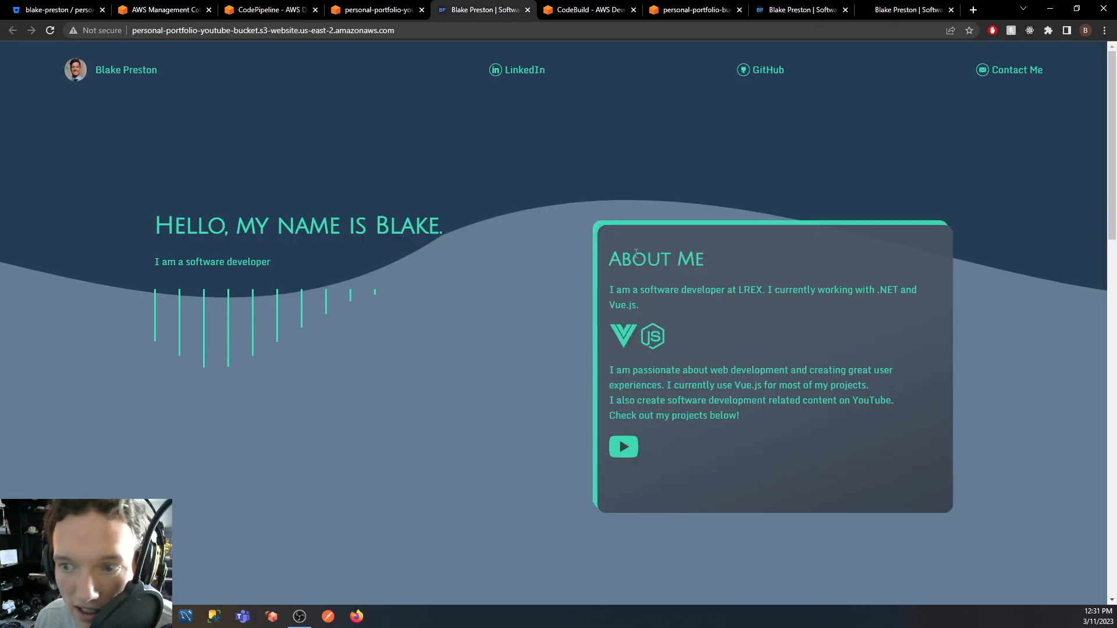